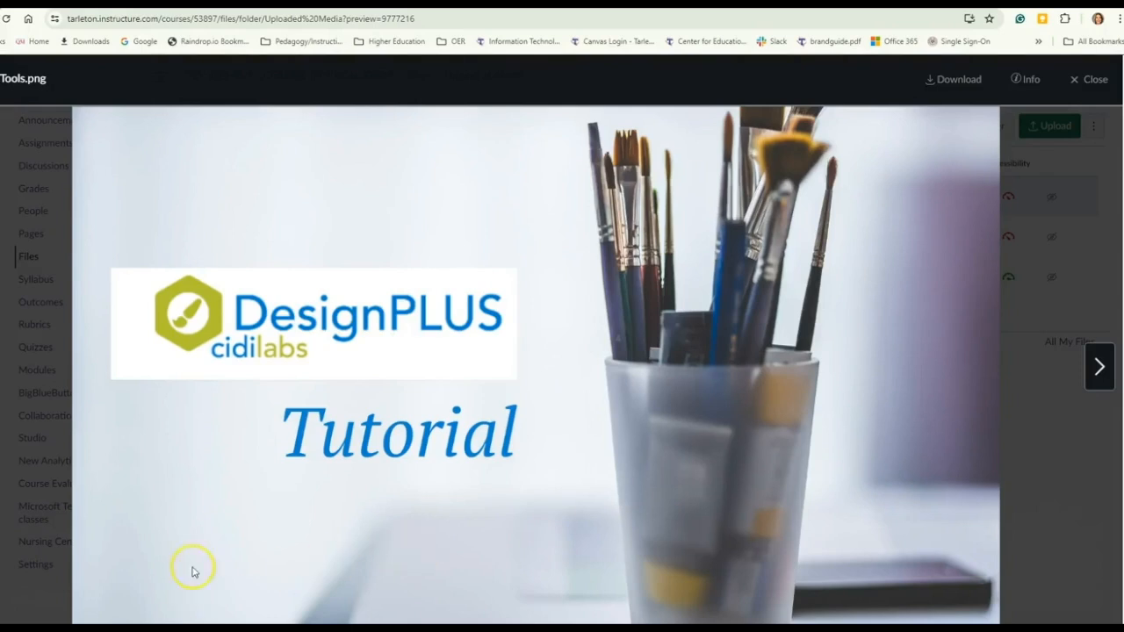
- Close the image preview, open the course's full page list and create a new page, declining the auto-saved content
left_click(1093, 80)
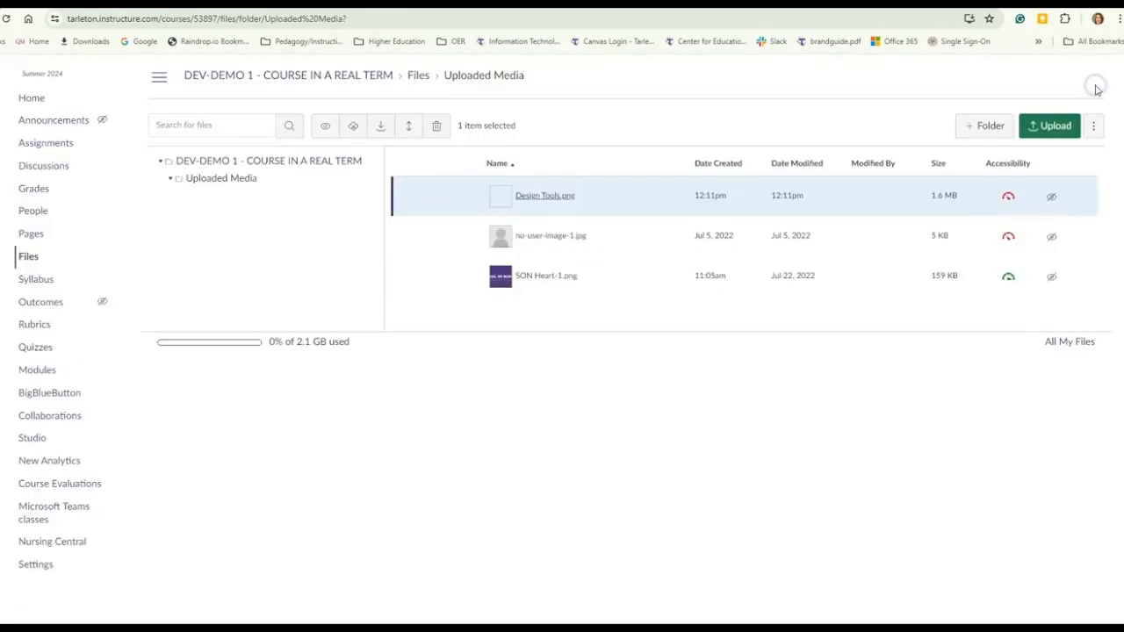
left_click(26, 233)
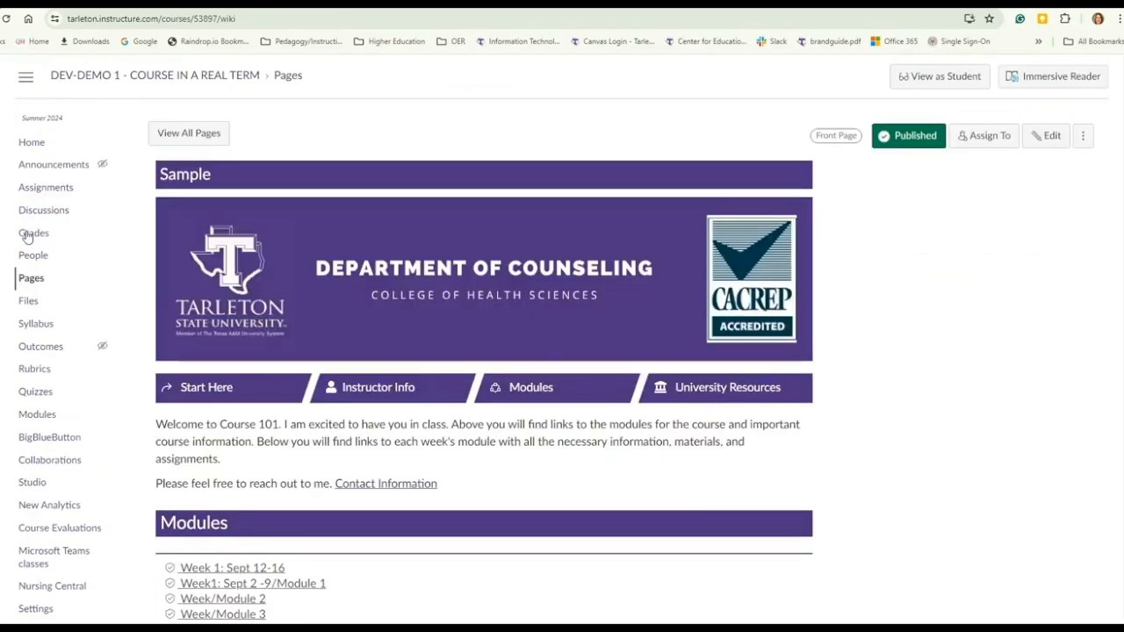
left_click(199, 139)
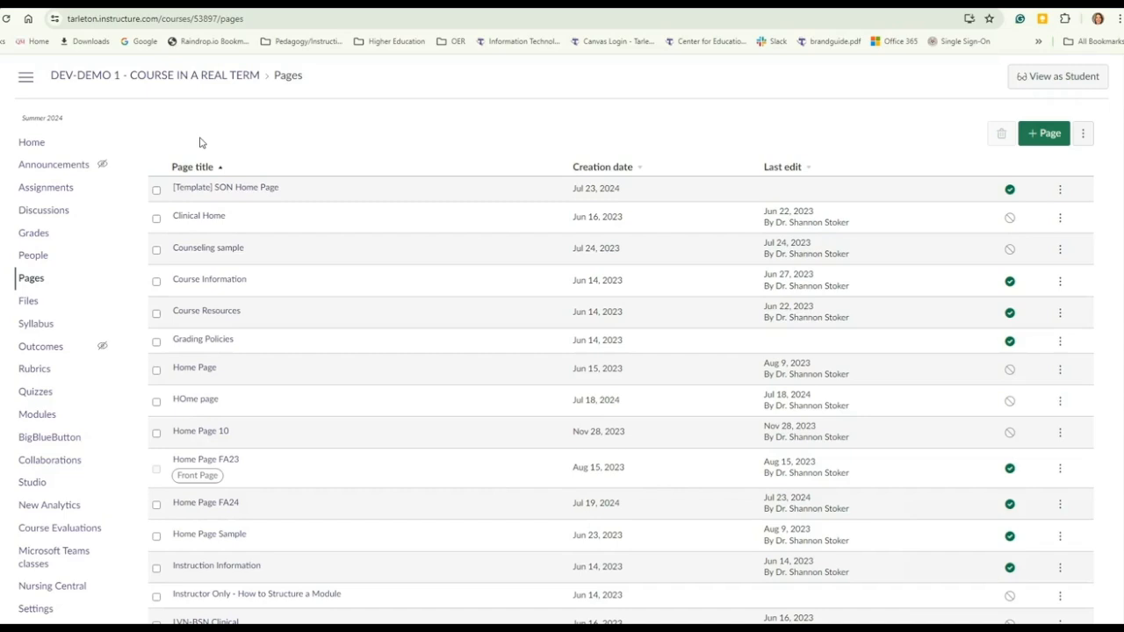
left_click(1049, 137)
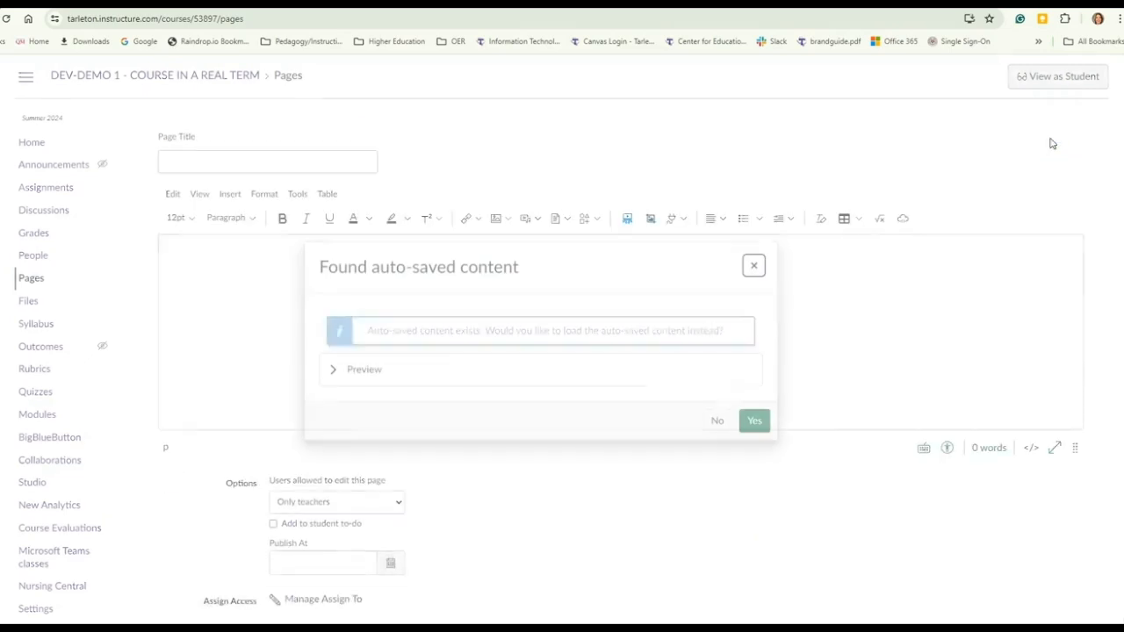
left_click(717, 423)
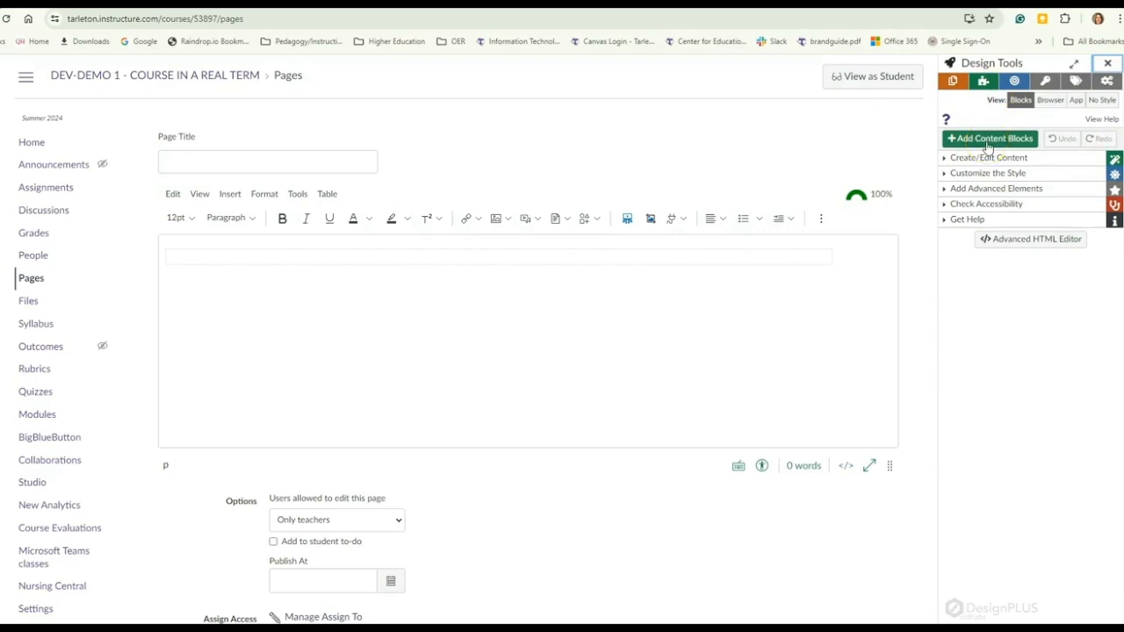
- Switch Design Tools to the new sidebar version, reload the site and start a new page
left_click(1107, 81)
left_click(686, 155)
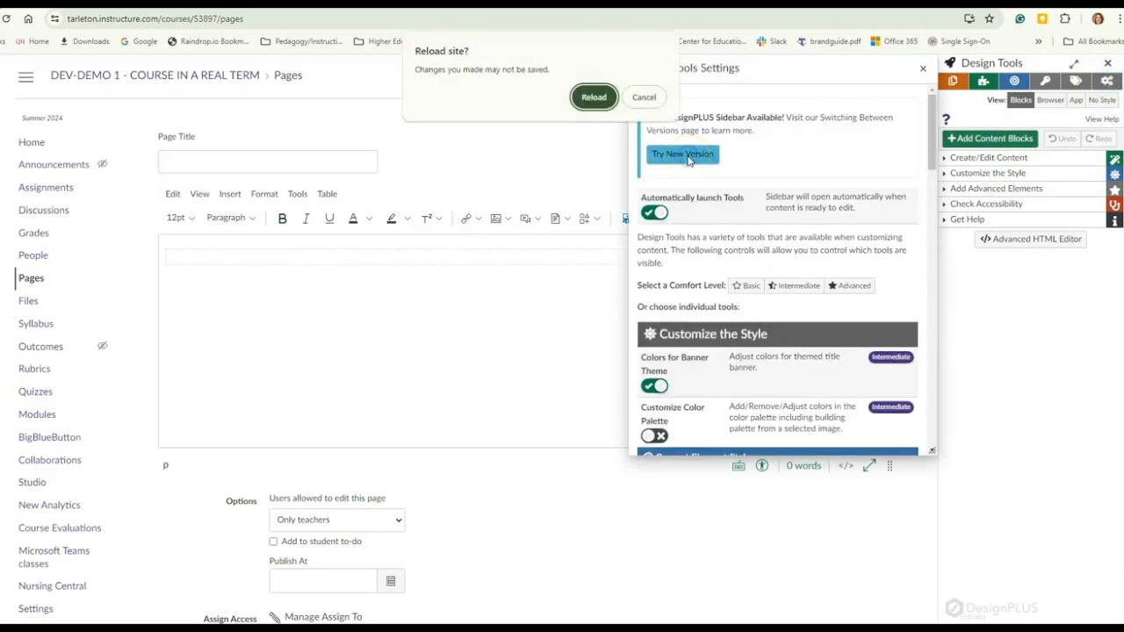
left_click(594, 98)
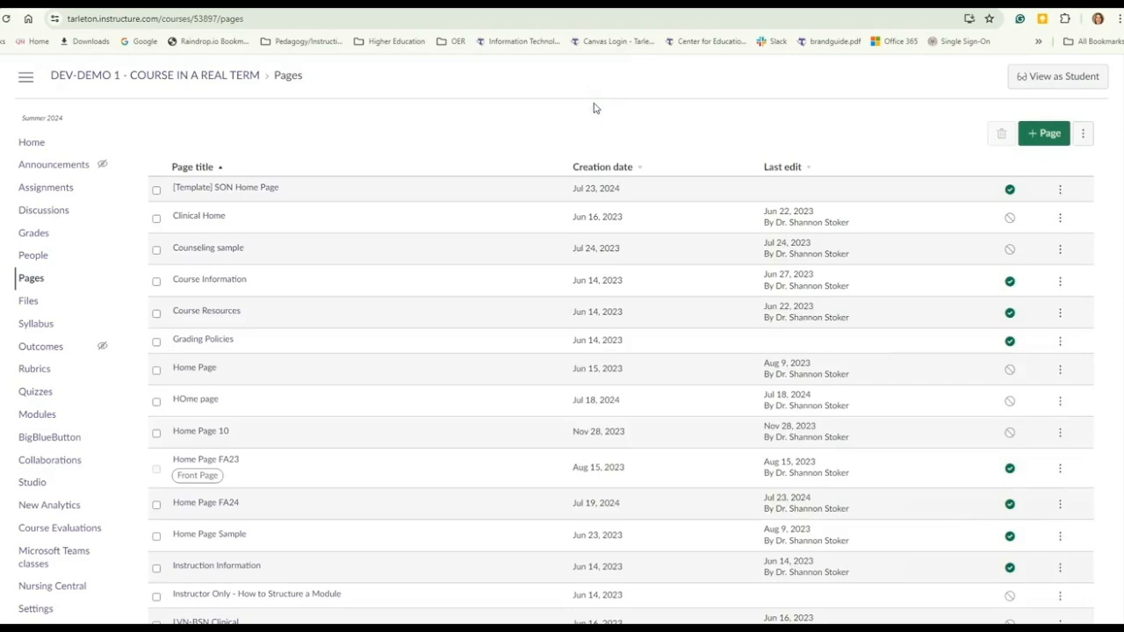
left_click(1050, 136)
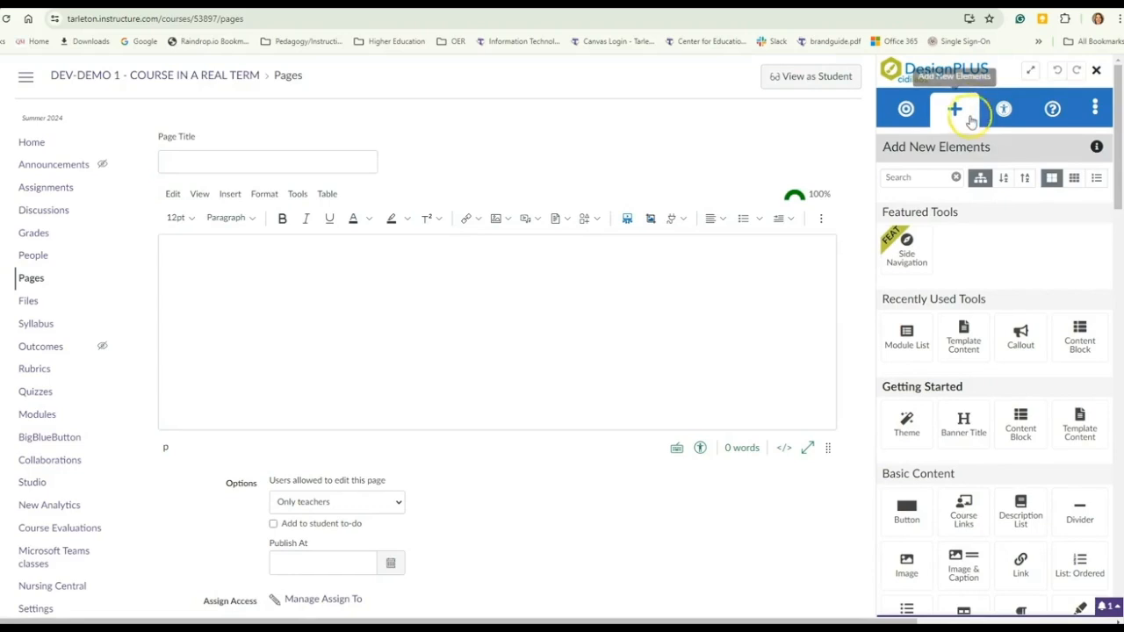
- Look through the sidebar's options for the selected text and the categories of elements that can be added
left_click(956, 116)
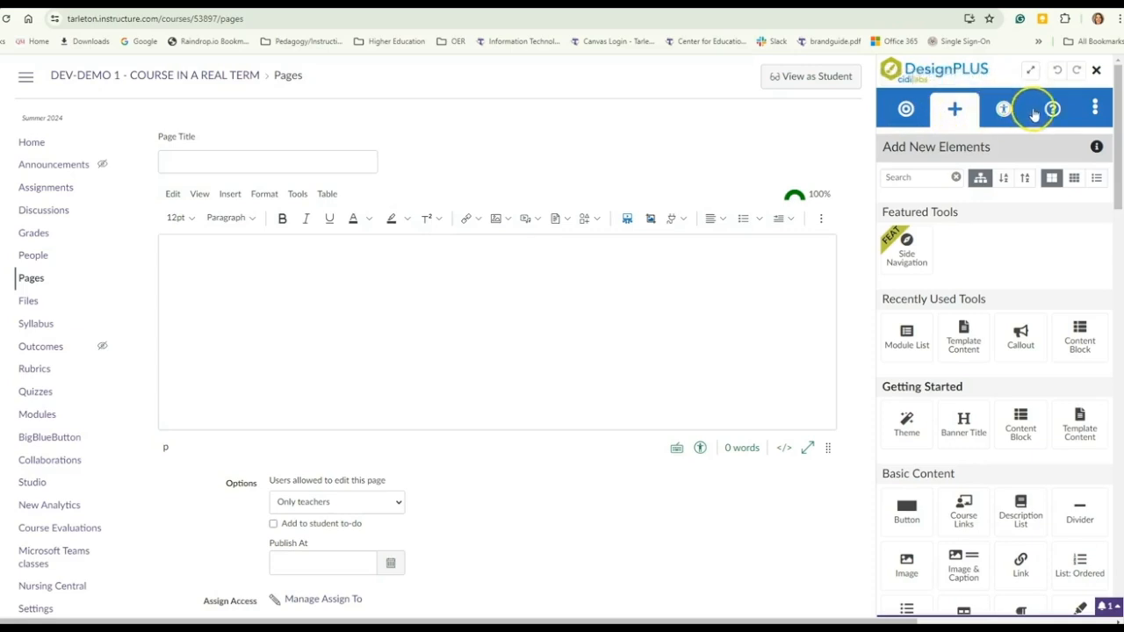
left_click(905, 110)
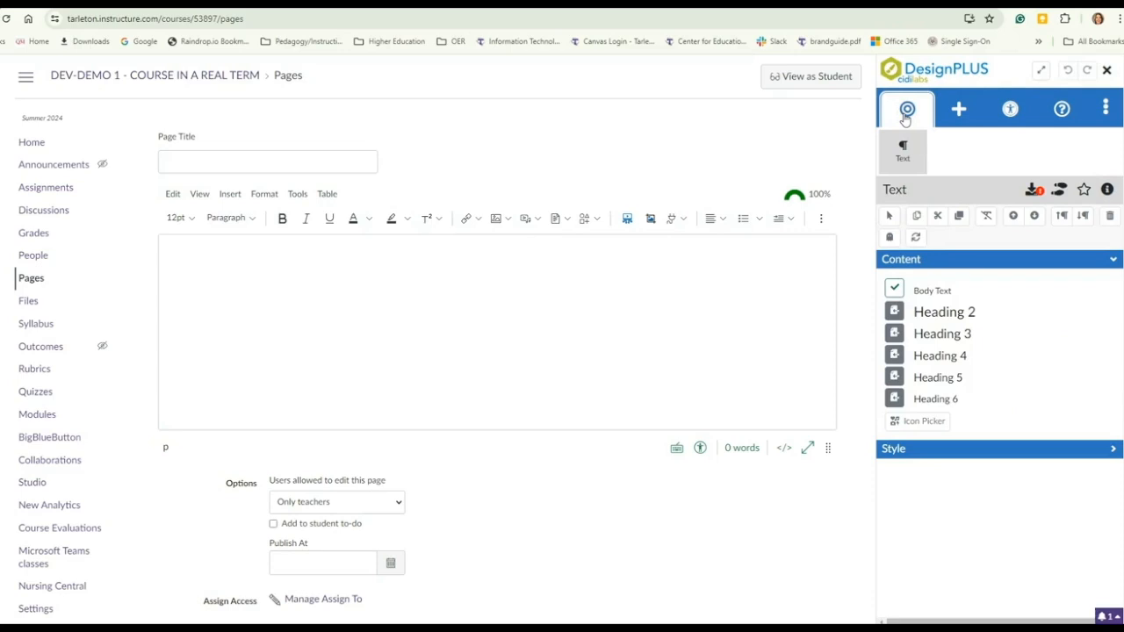
left_click(959, 112)
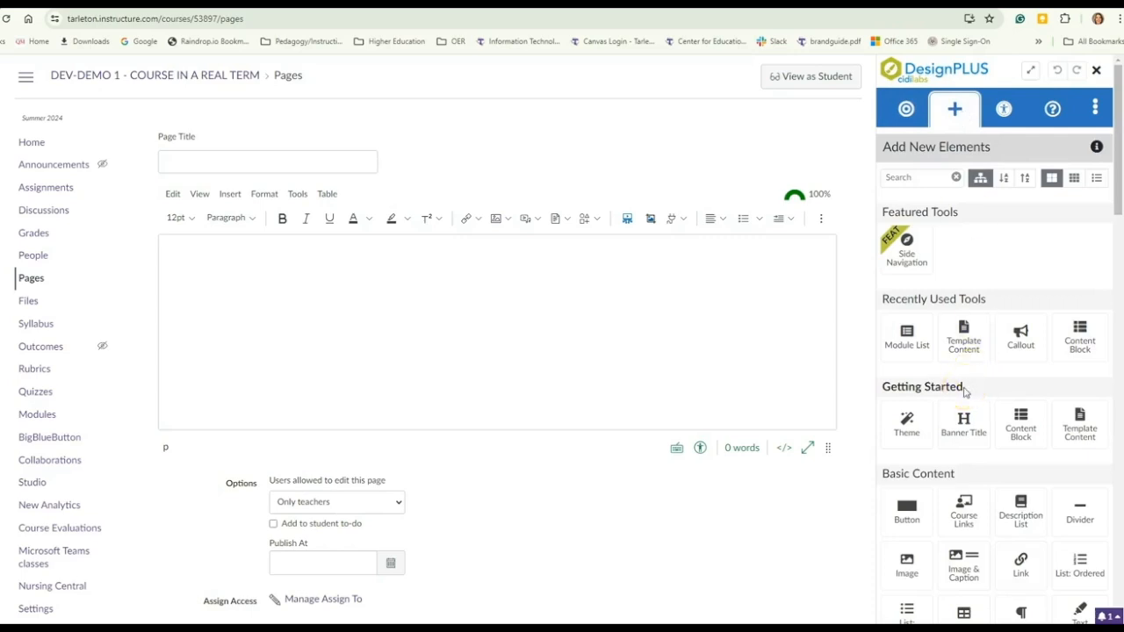
scroll(964, 393, "down", 1)
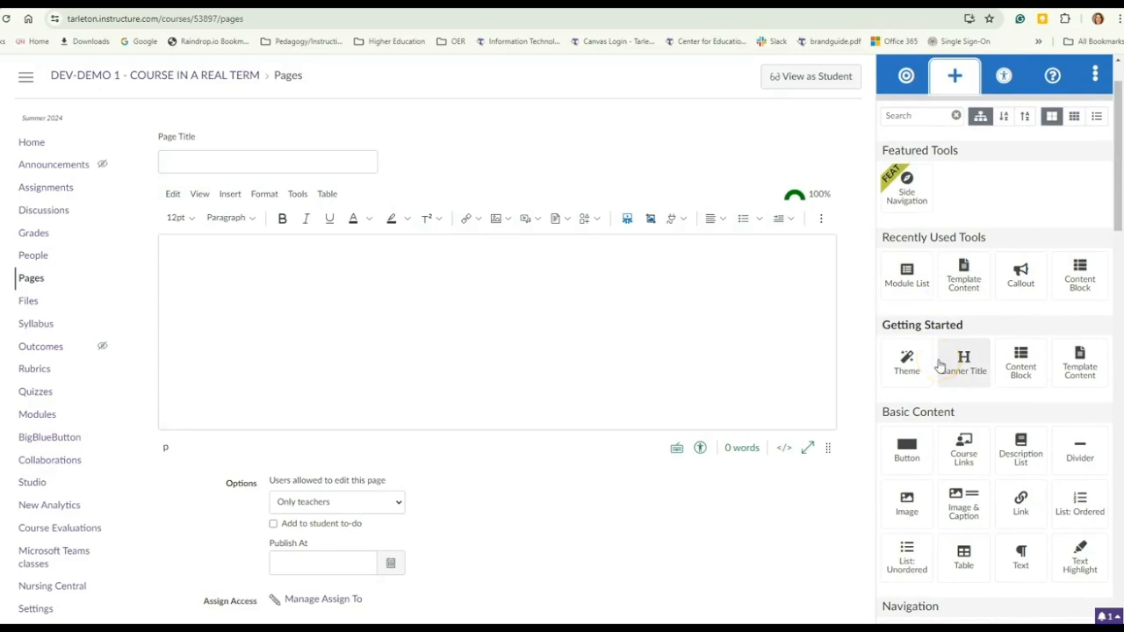
scroll(940, 365, "down", 2)
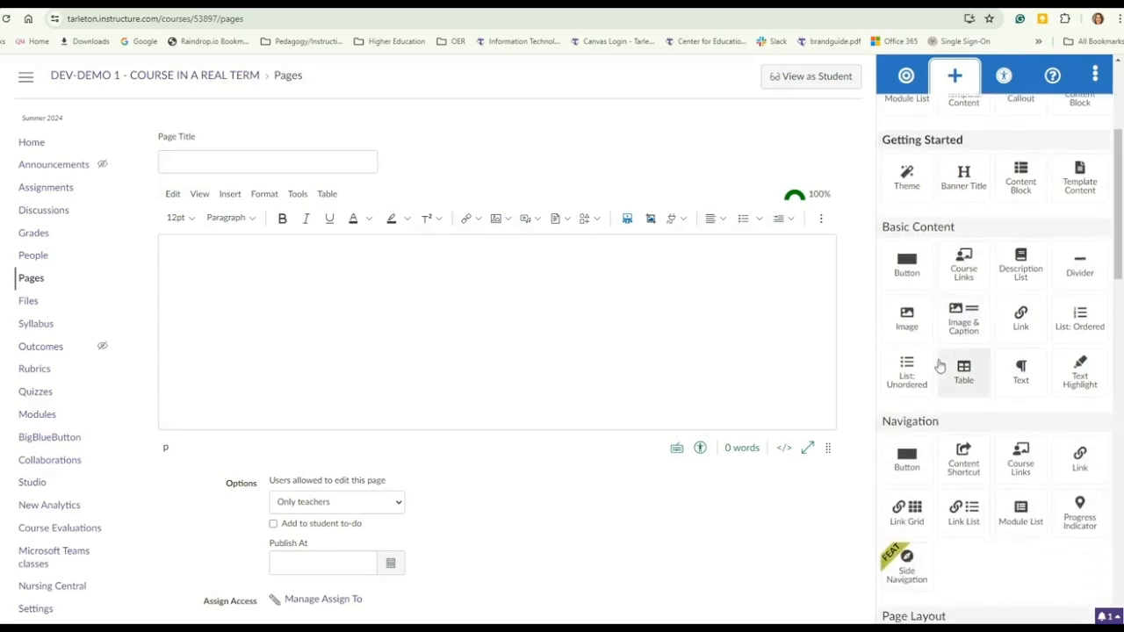
scroll(940, 365, "down", 1)
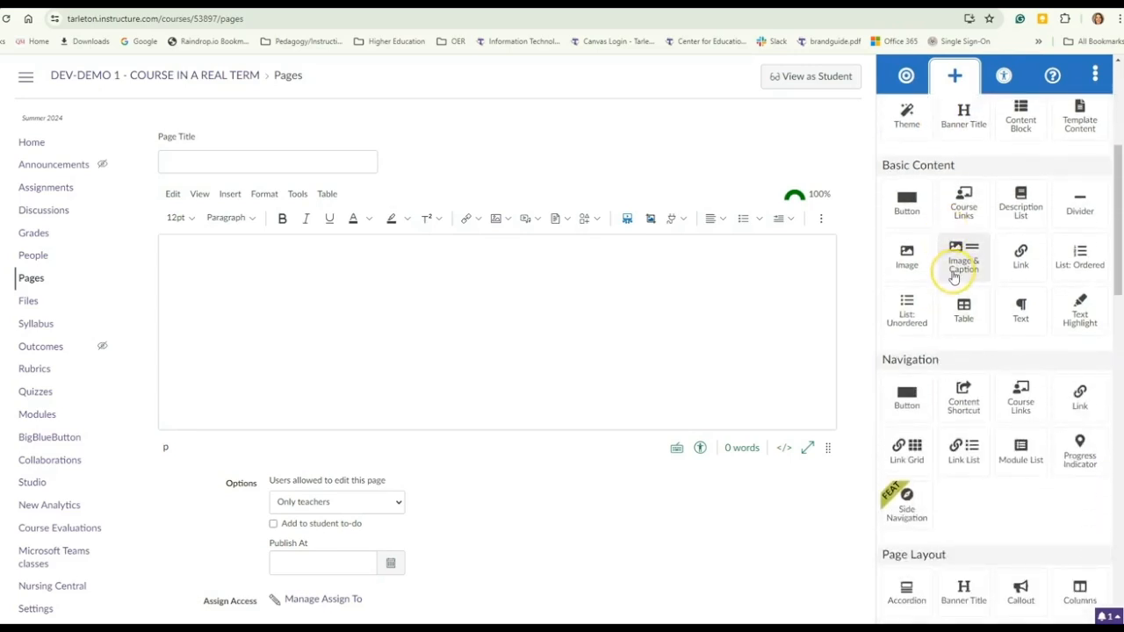
scroll(954, 277, "down", 2)
scroll(954, 278, "down", 5)
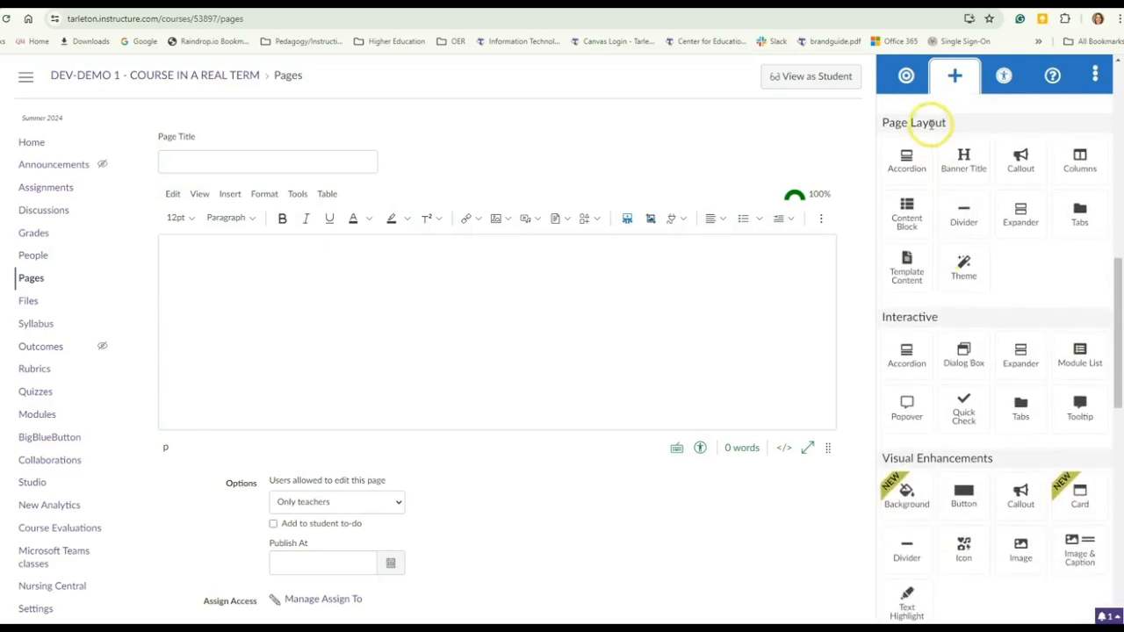
- Insert a Template Content element on the page and fill it with the extended SON Home Page template
left_click(914, 275)
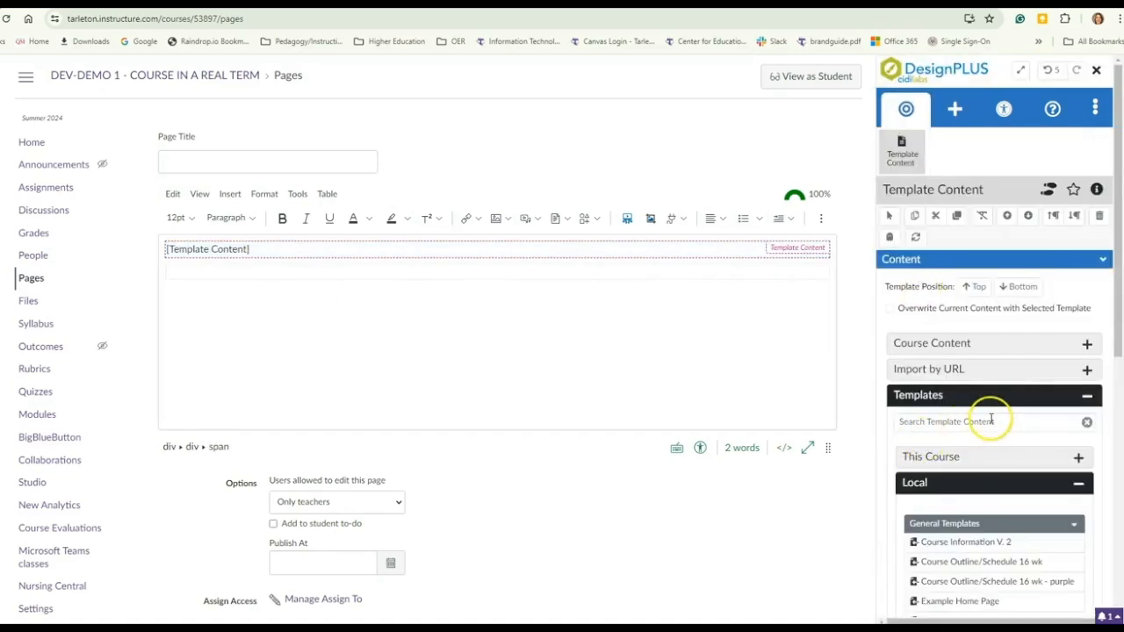
scroll(992, 413, "down", 3)
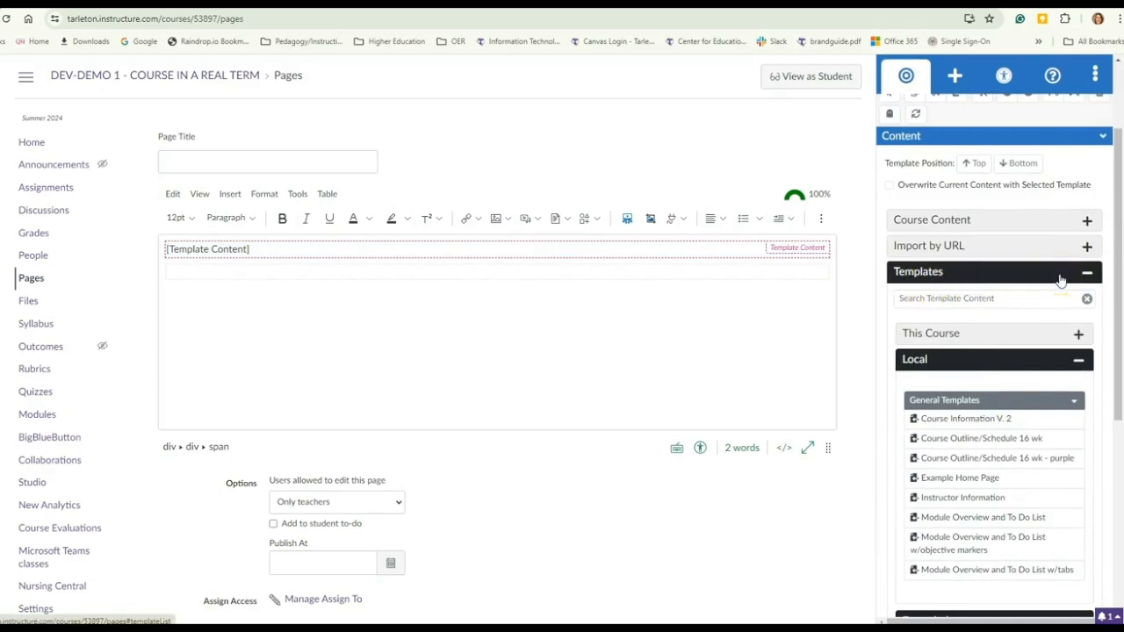
scroll(1060, 279, "down", 3)
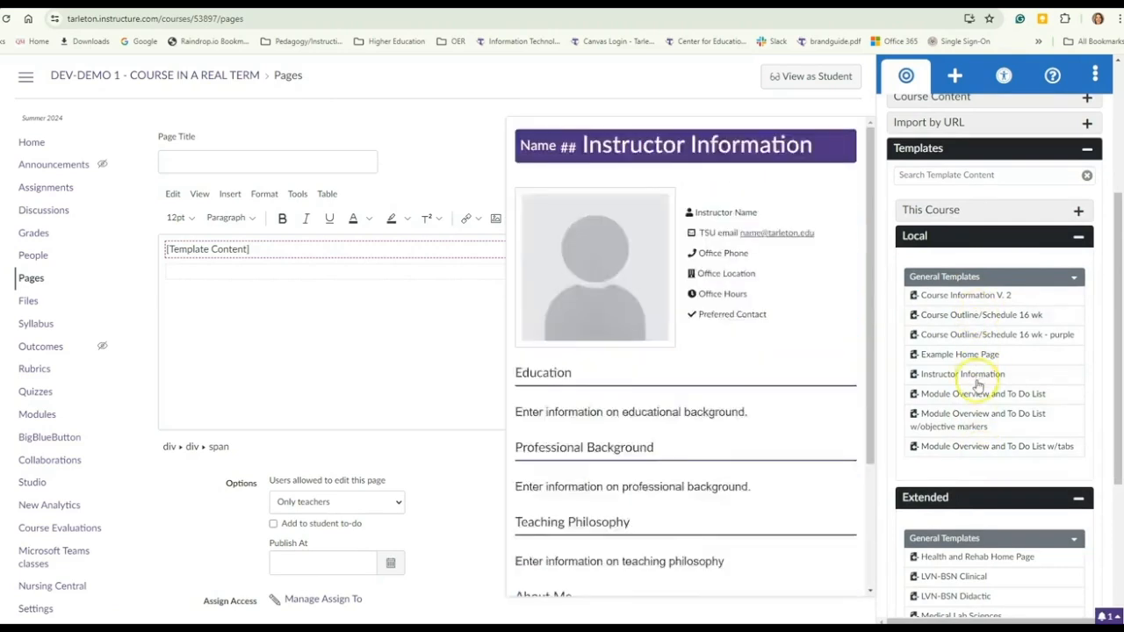
scroll(993, 467, "down", 3)
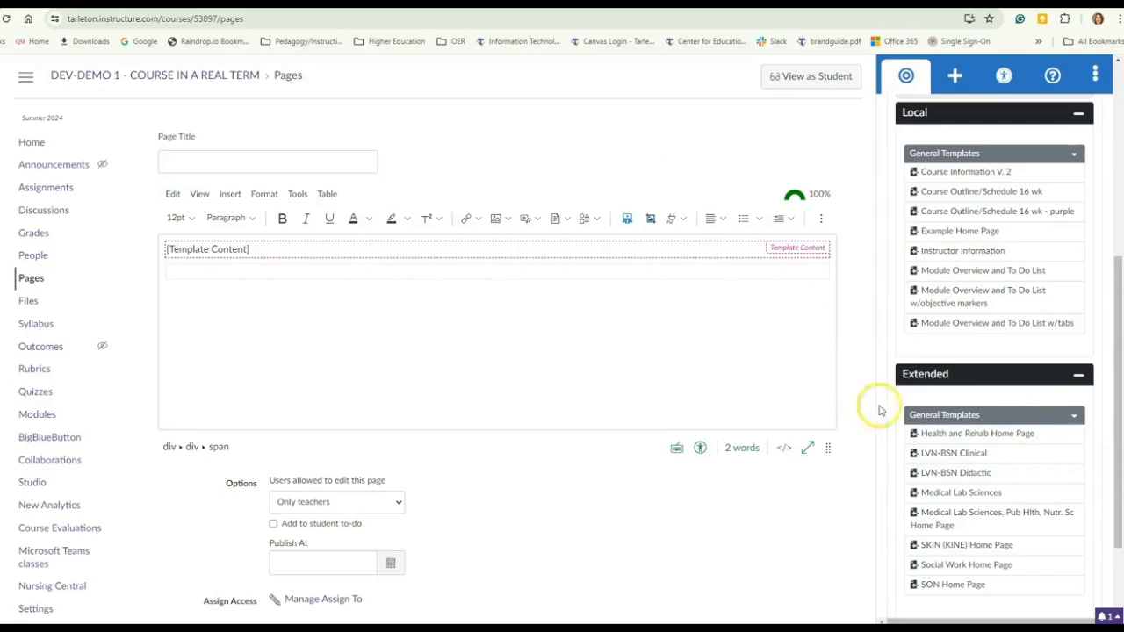
left_click(966, 585)
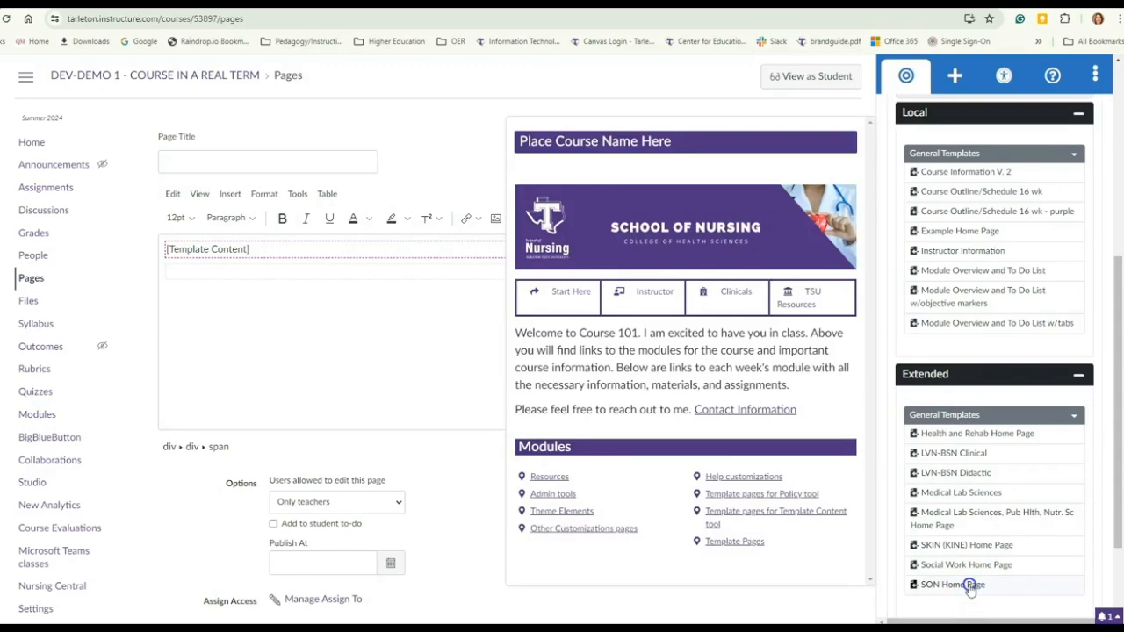
left_click(694, 443)
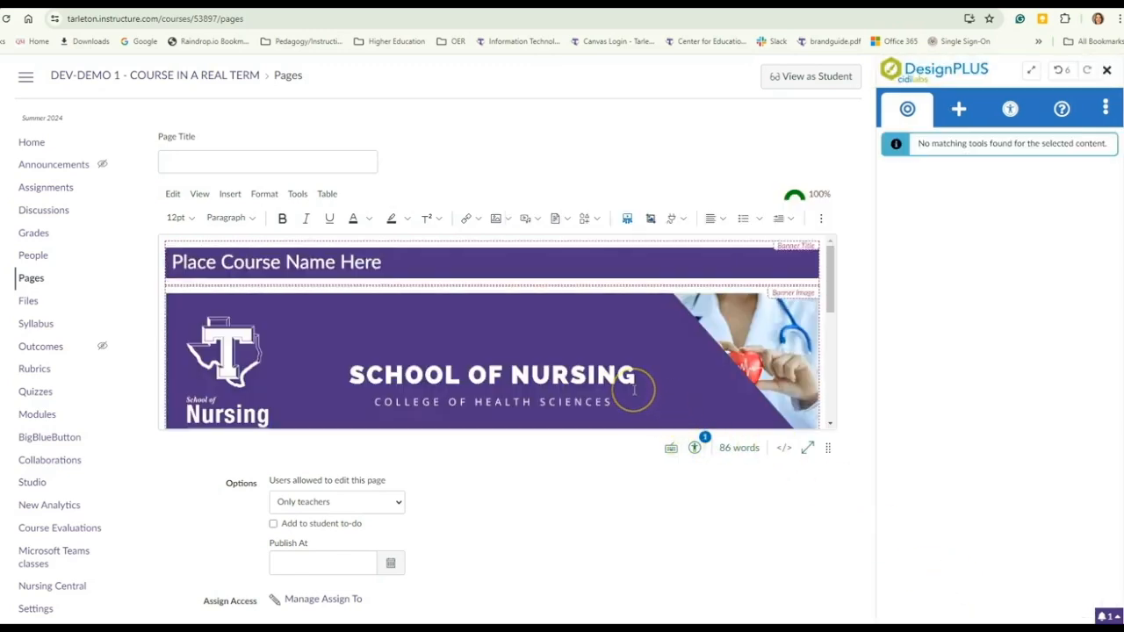
- Replace the banner title's placeholder with "Tarleton 101" through its Prefix 1 setting
scroll(634, 390, "down", 3)
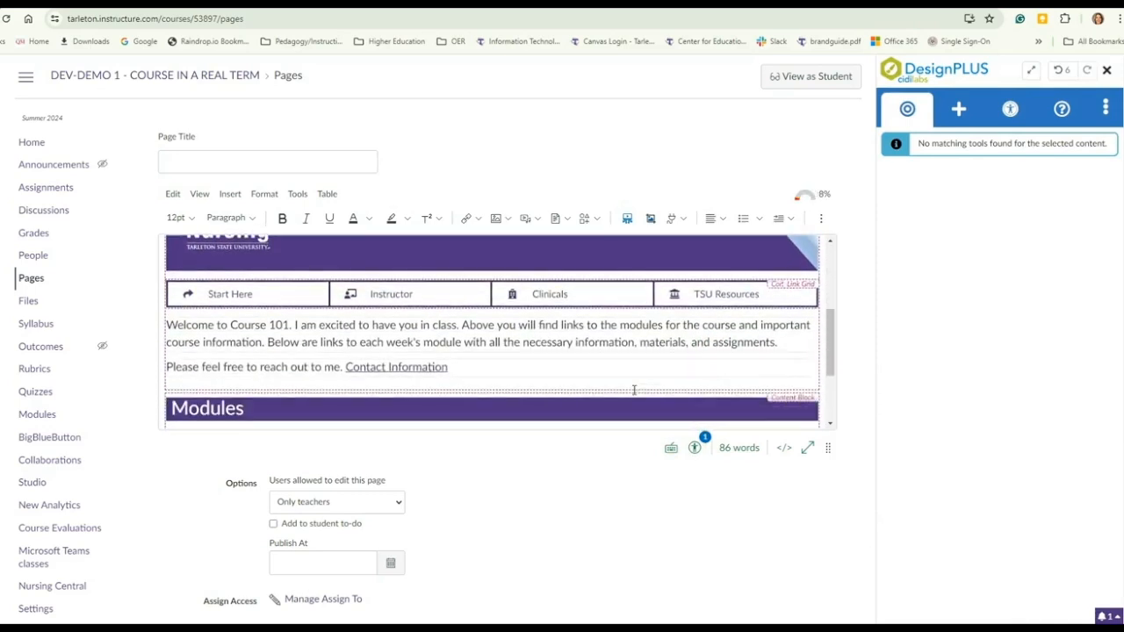
scroll(634, 390, "up", 3)
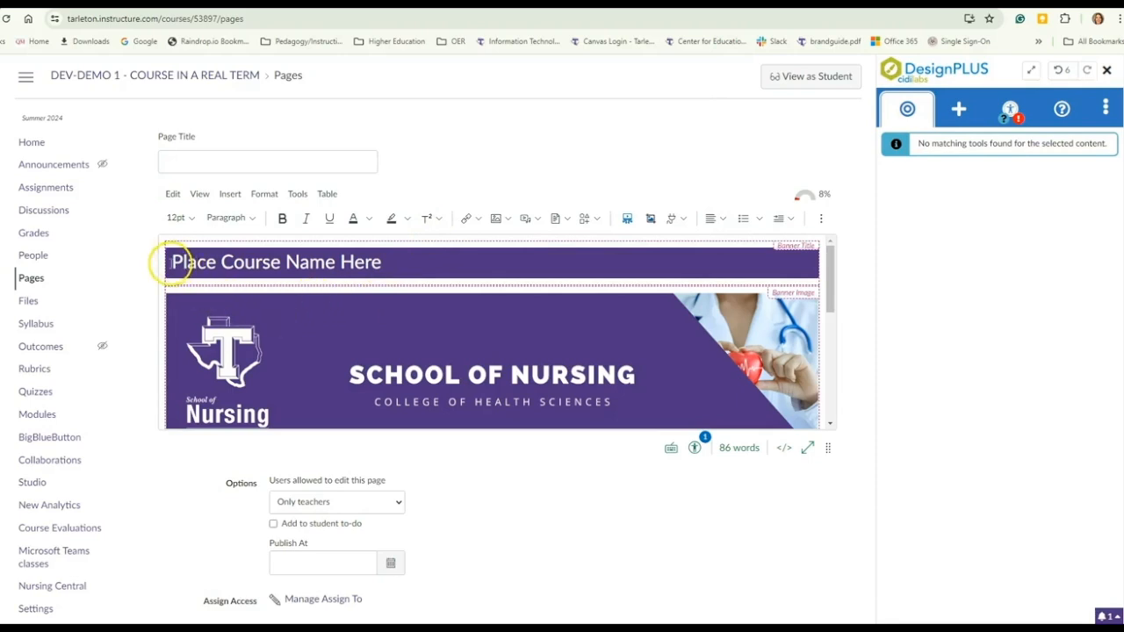
left_click(169, 262)
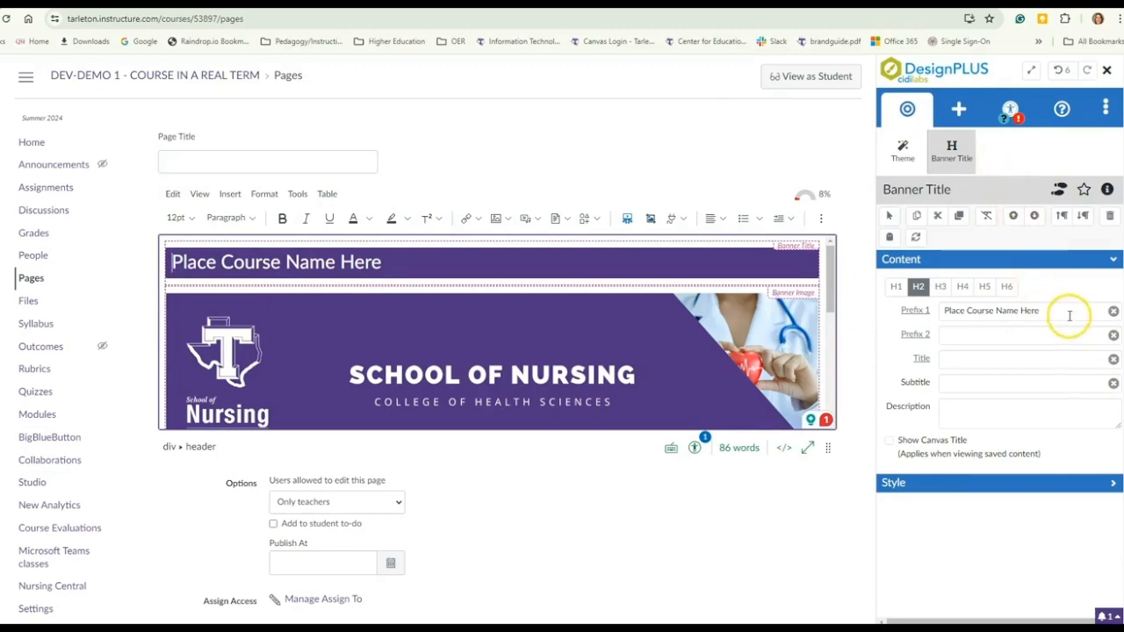
left_click(1113, 311)
left_click(1113, 312)
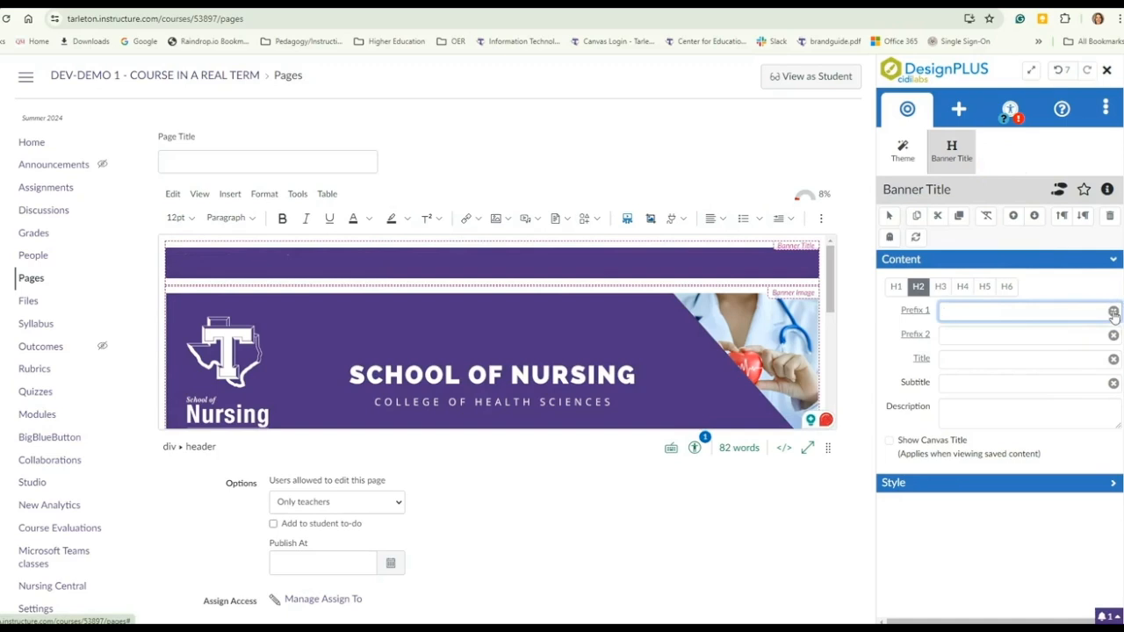
type("Tarleton 101")
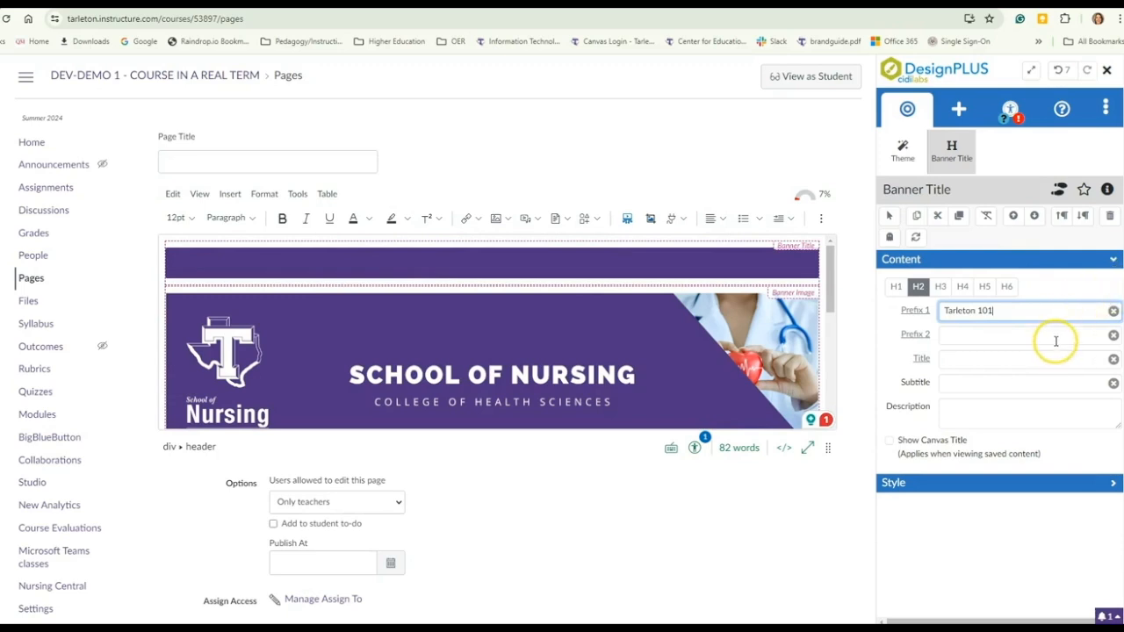
left_click(729, 262)
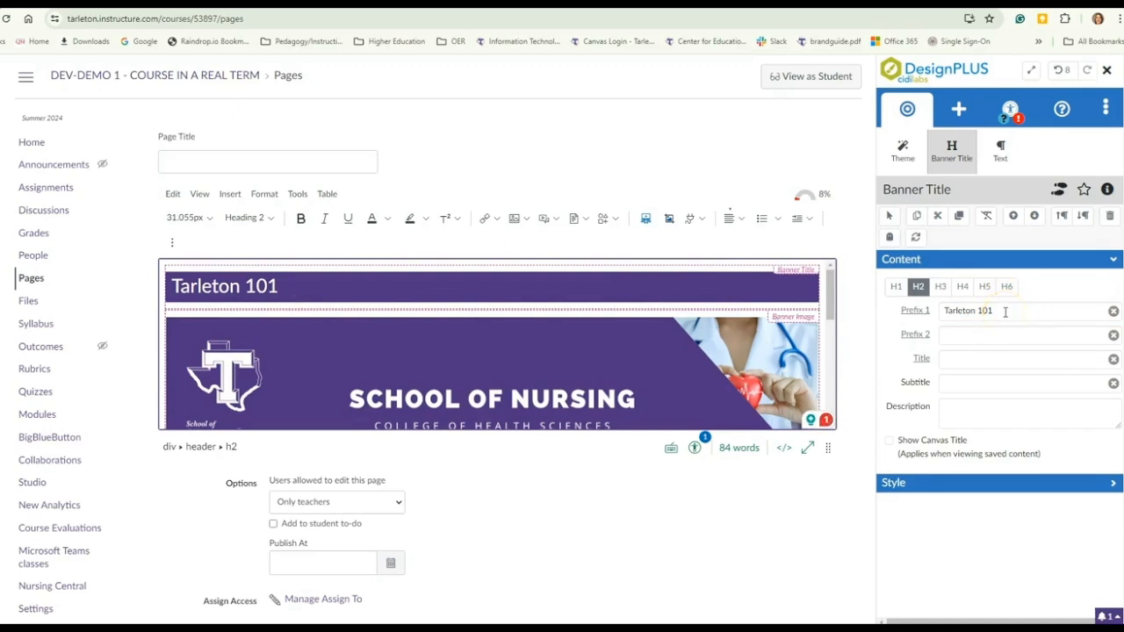
- Clear the banner title's Prefix 1 and enter "Tarleton 101" directly in the banner on the page
left_click(1068, 311)
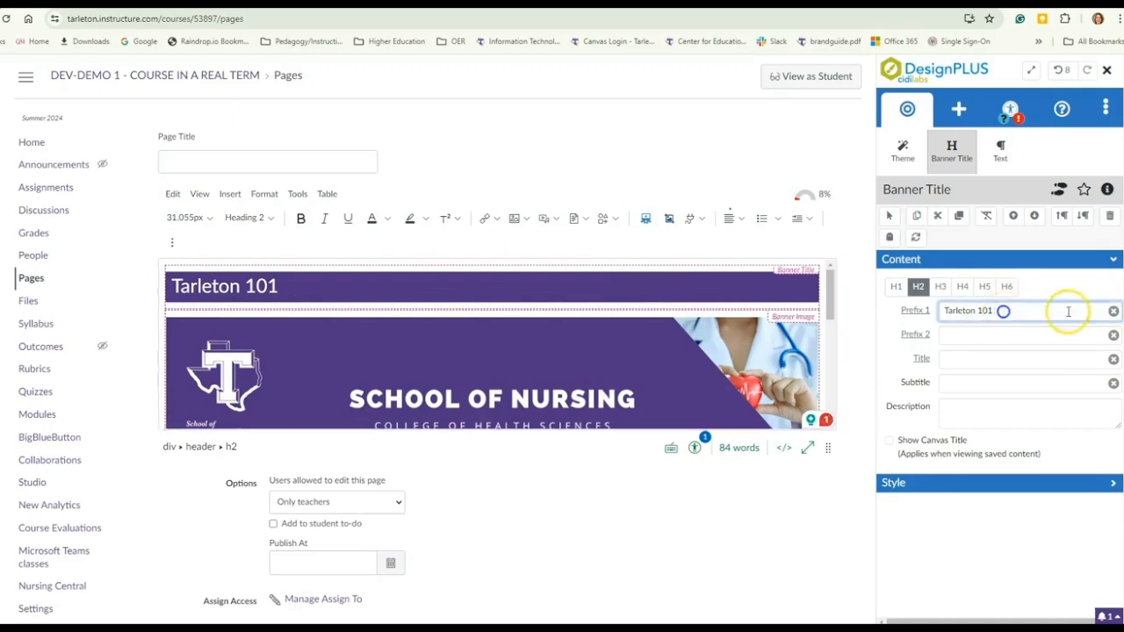
left_click(1112, 311)
left_click(219, 285)
type("Tarleton 101")
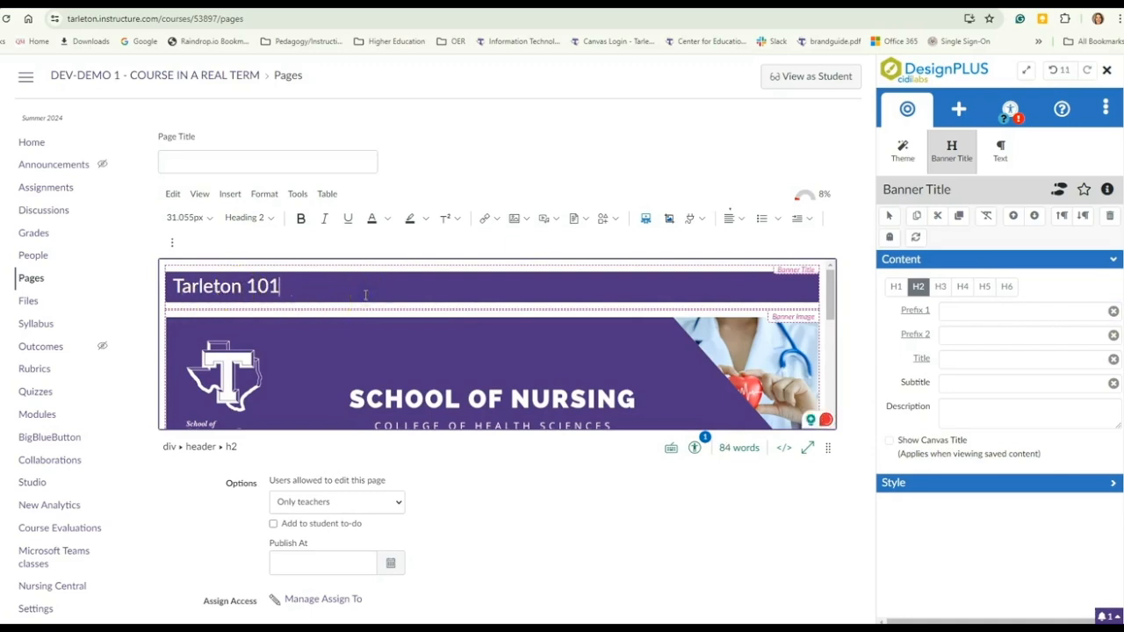
- Review the settings of the Start Here link and of the navigation link grid below the School of Nursing banner
scroll(366, 295, "down", 2)
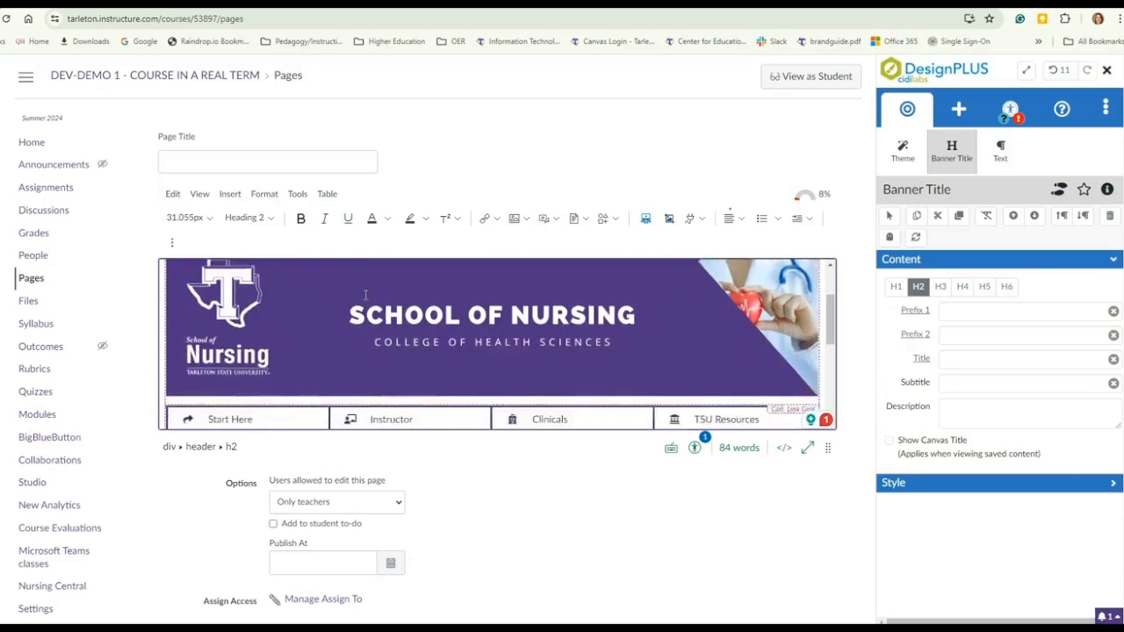
scroll(365, 295, "down", 4)
left_click(175, 321)
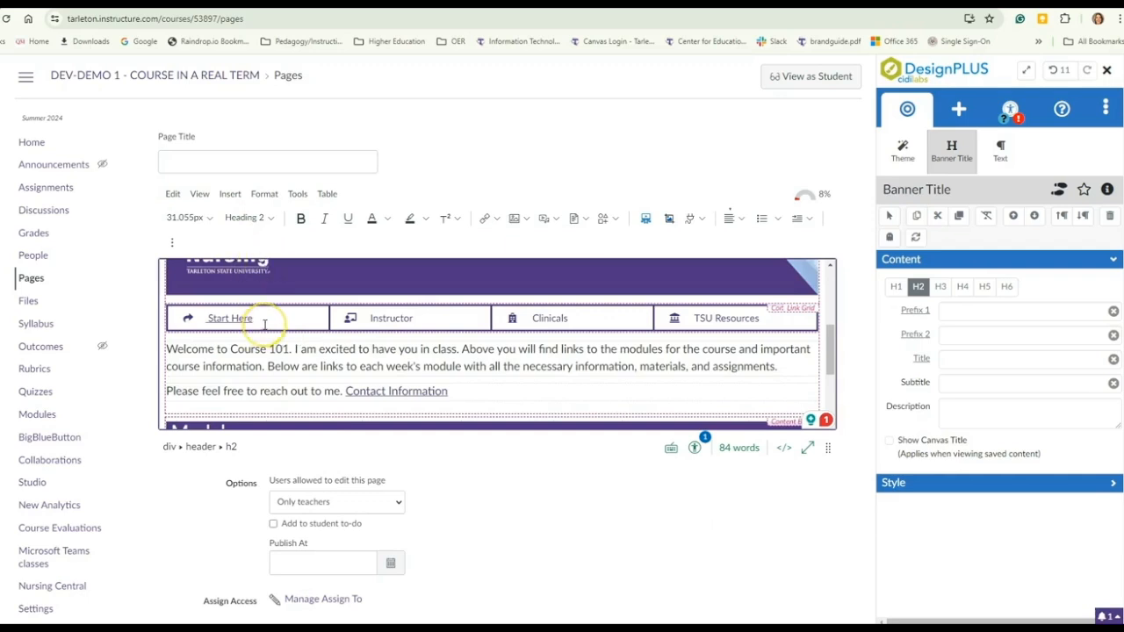
left_click(267, 349)
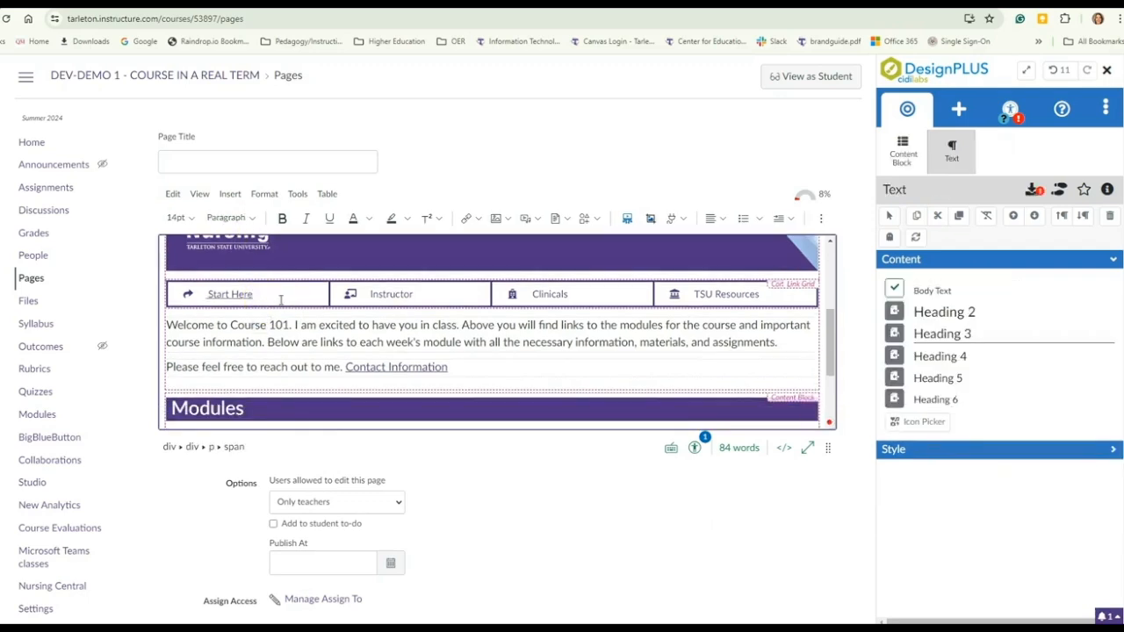
left_click(910, 120)
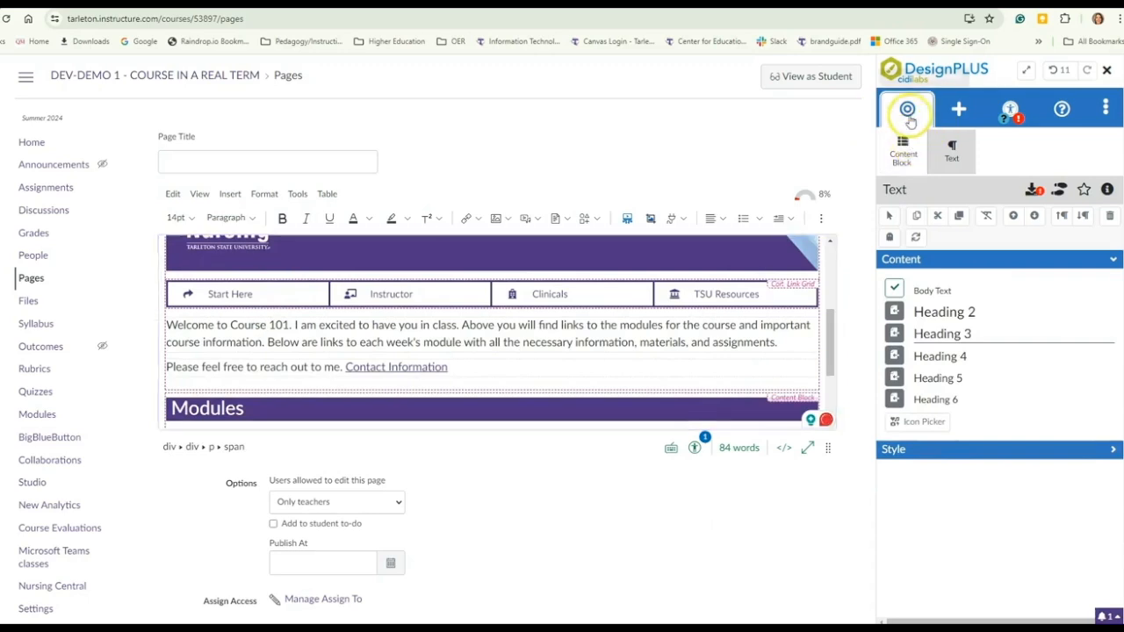
left_click(258, 295)
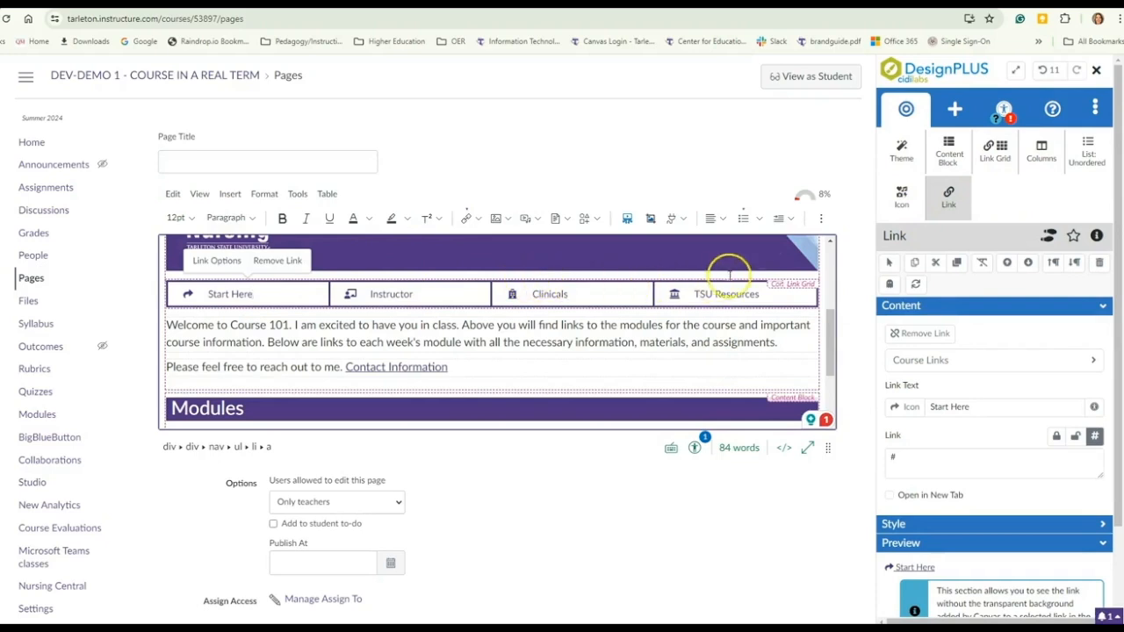
left_click(997, 176)
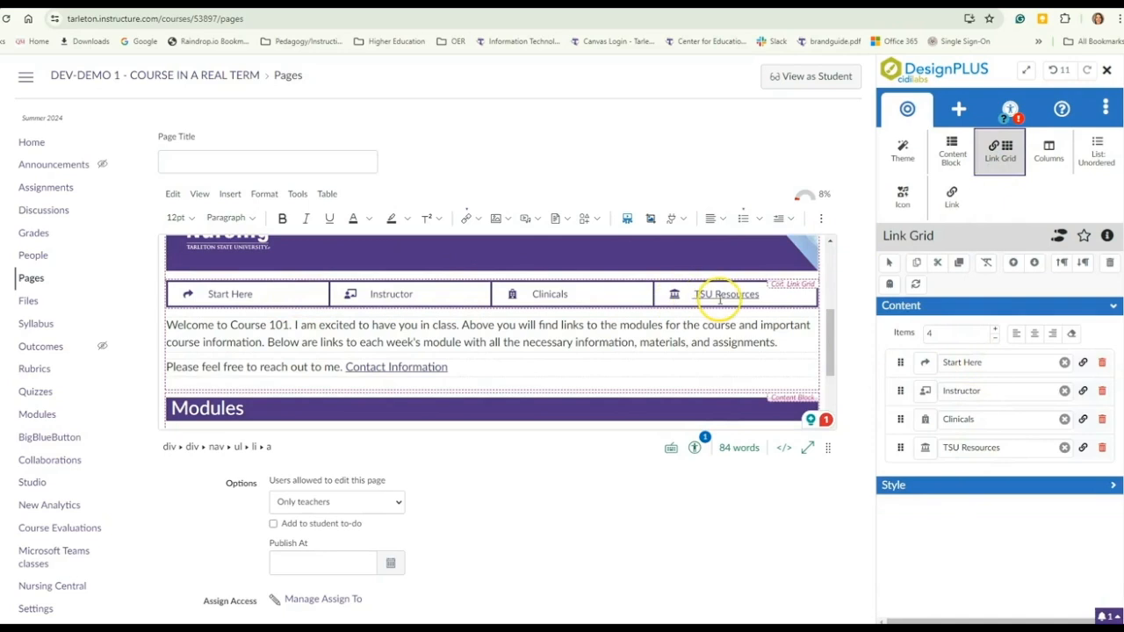
- Link the Start Here item to the course module "Welcome to (Course Name): Start Here", keeping the Replace Link Text option off
left_click(269, 297)
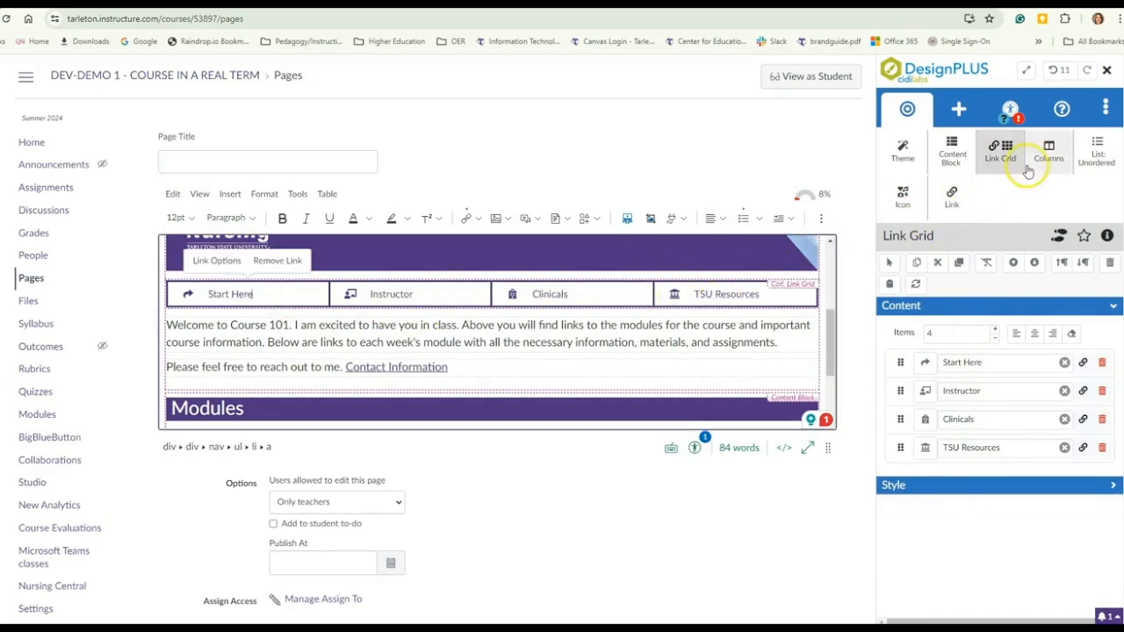
left_click(950, 195)
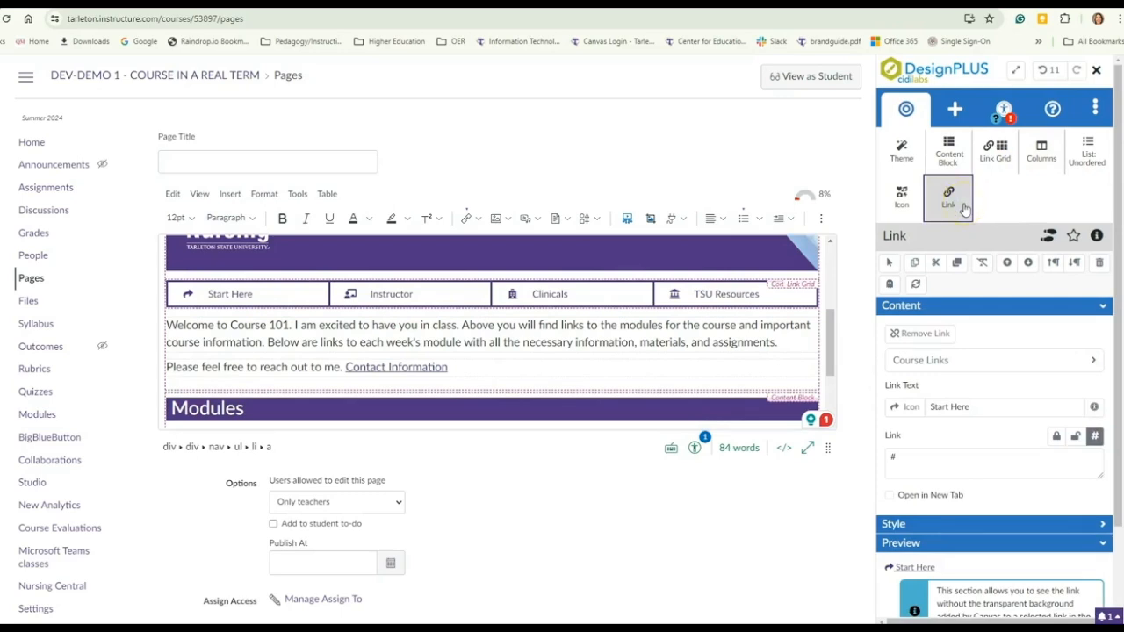
scroll(1016, 379, "down", 1)
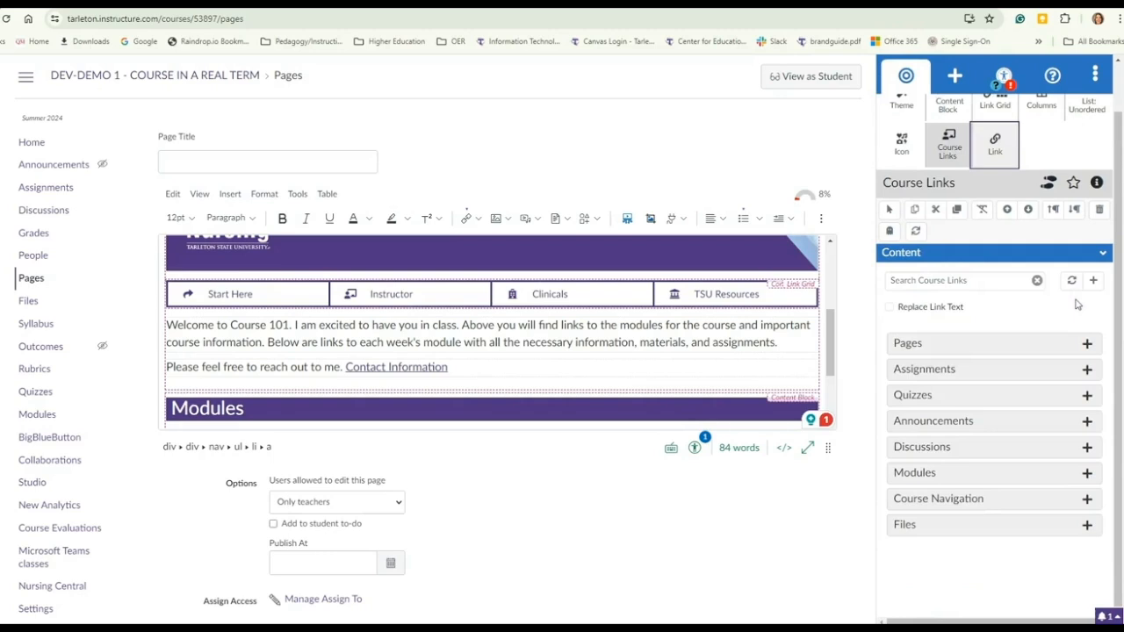
scroll(1072, 341, "down", 1)
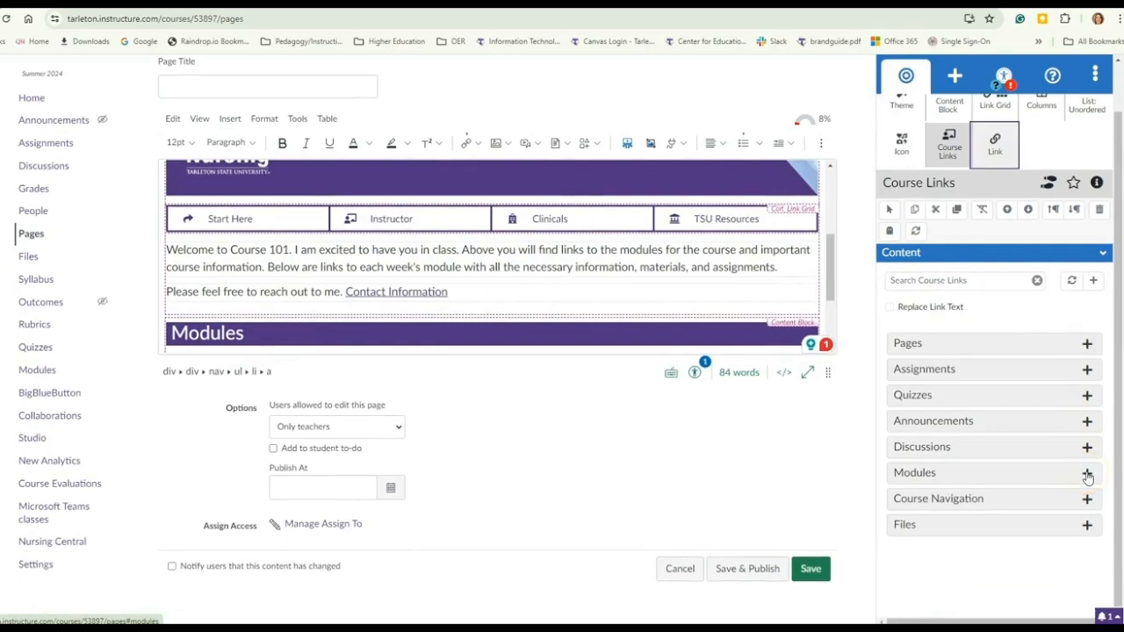
left_click(1087, 474)
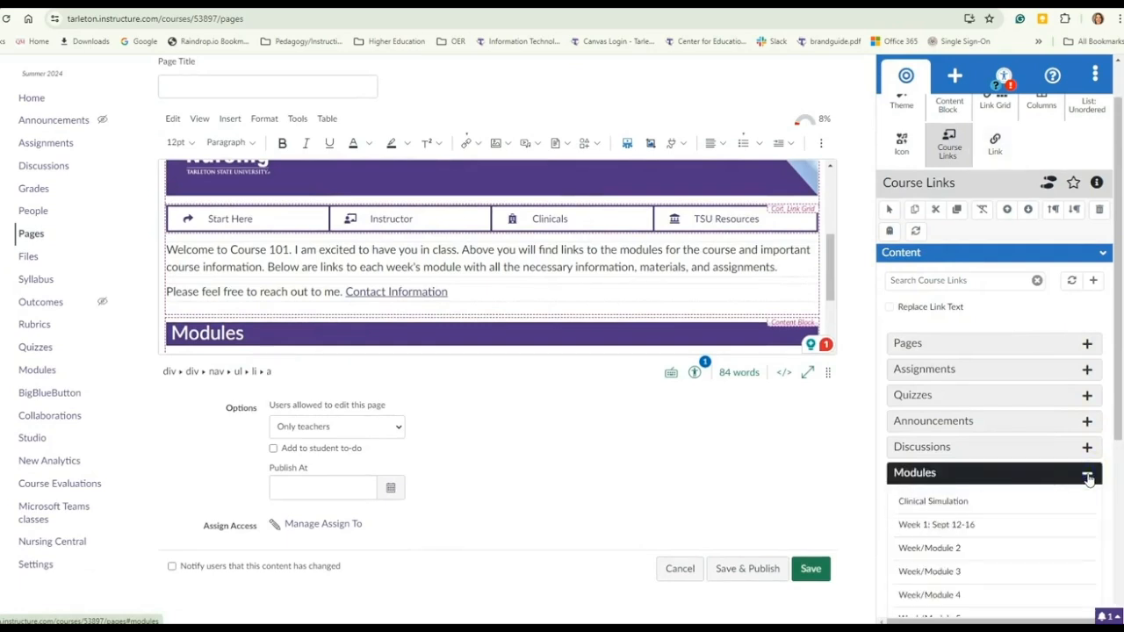
scroll(1087, 479, "down", 1)
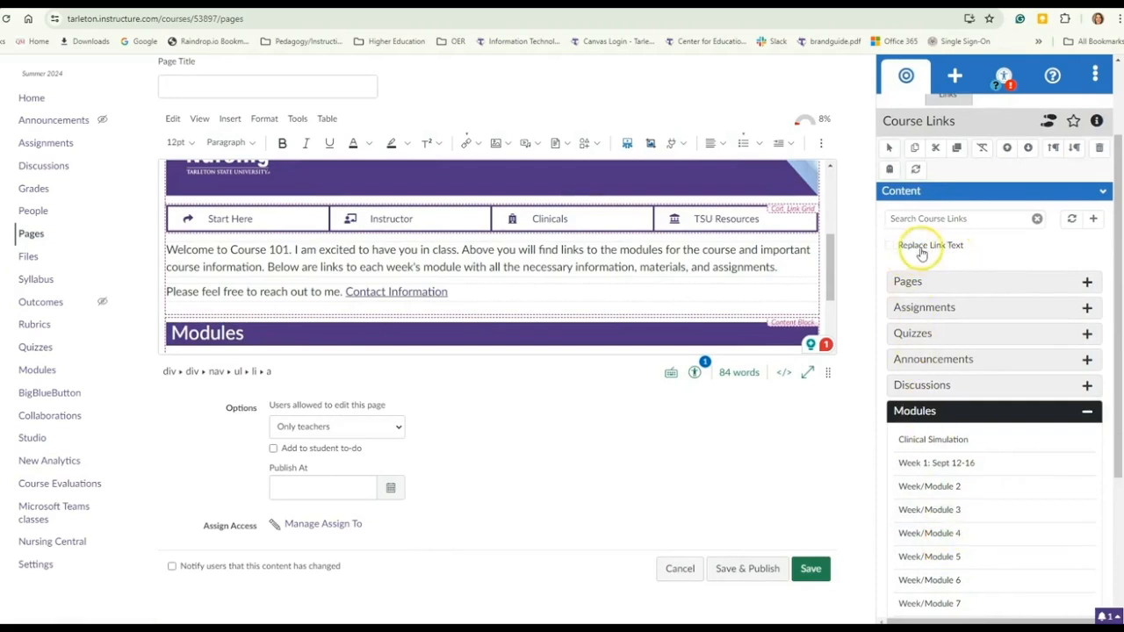
left_click(889, 246)
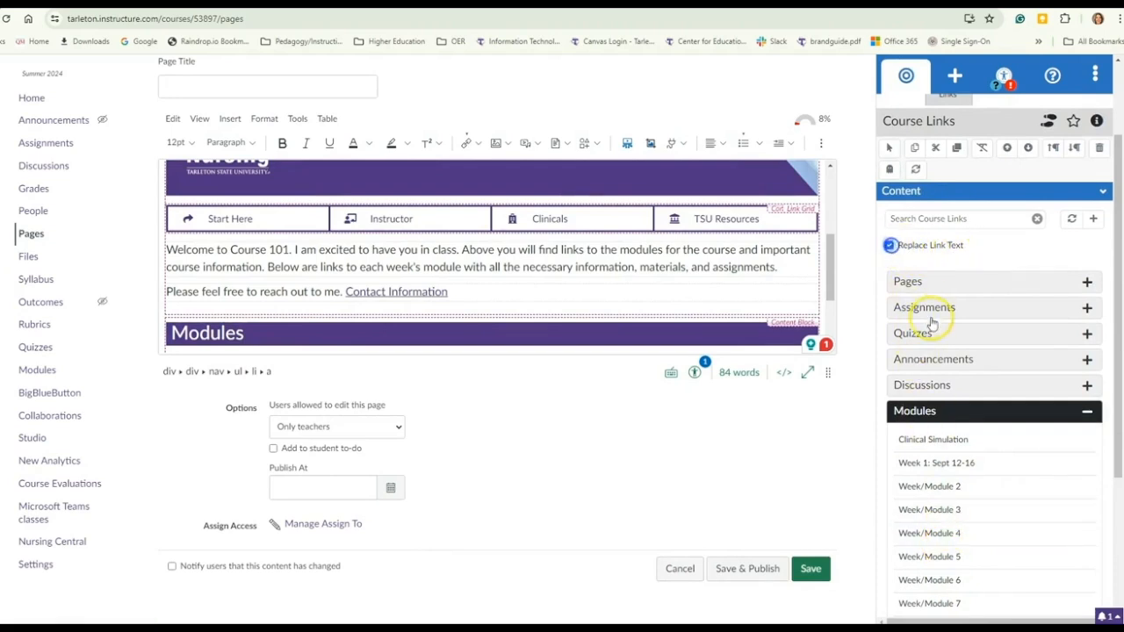
left_click(890, 247)
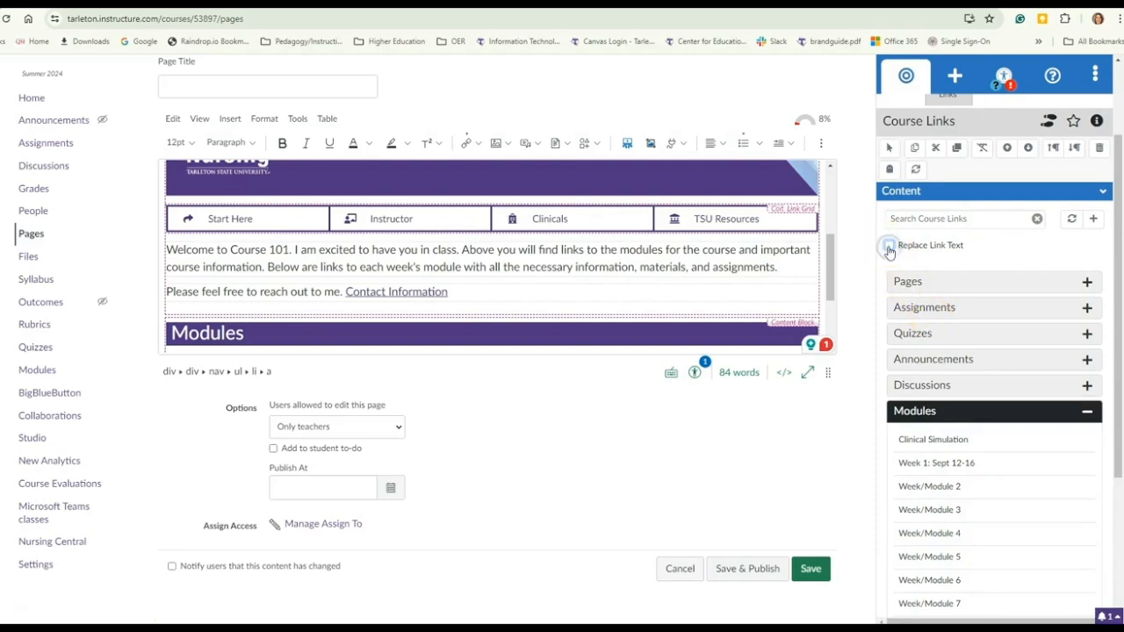
scroll(966, 448, "down", 1)
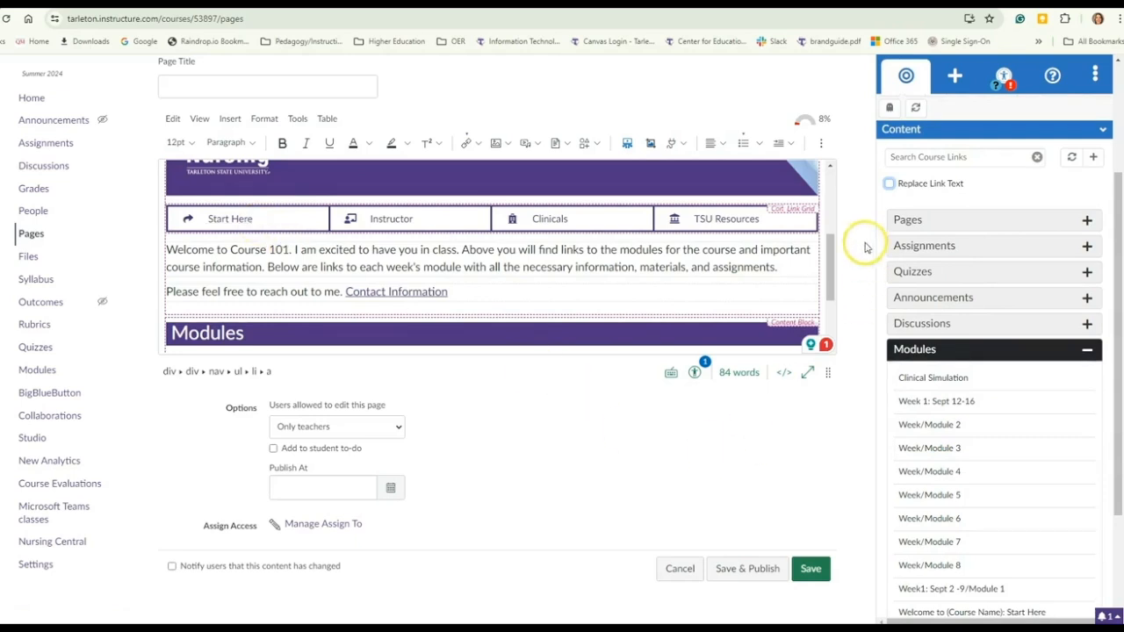
scroll(1026, 421, "down", 1)
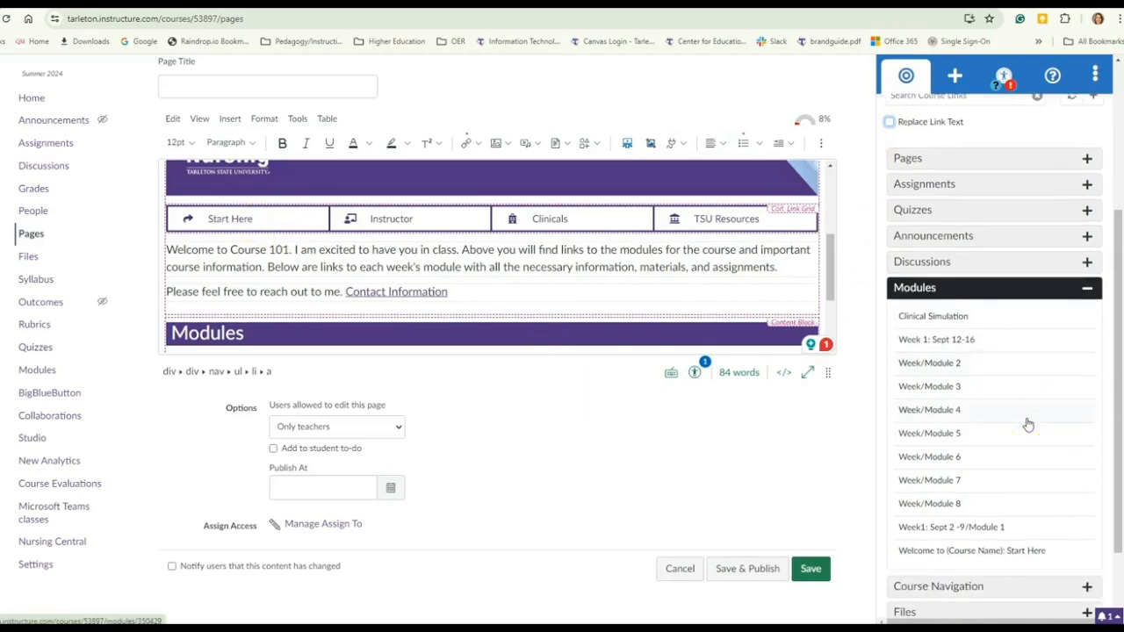
left_click(998, 551)
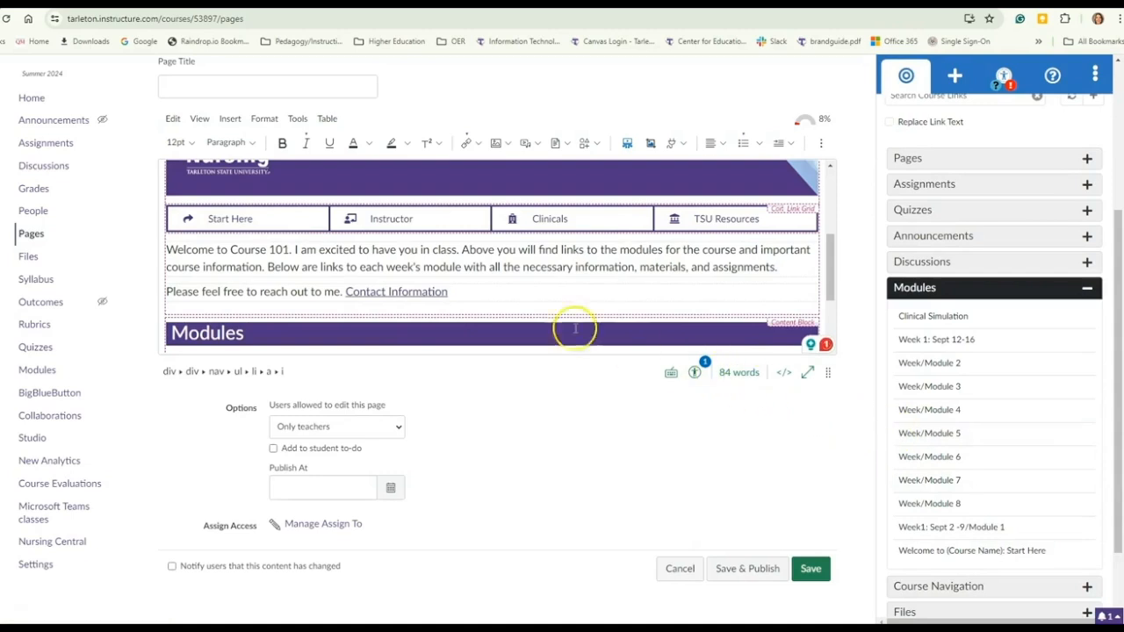
- Link the Instructor item in the navigation grid to the course page "Instruction Information"
left_click(420, 223)
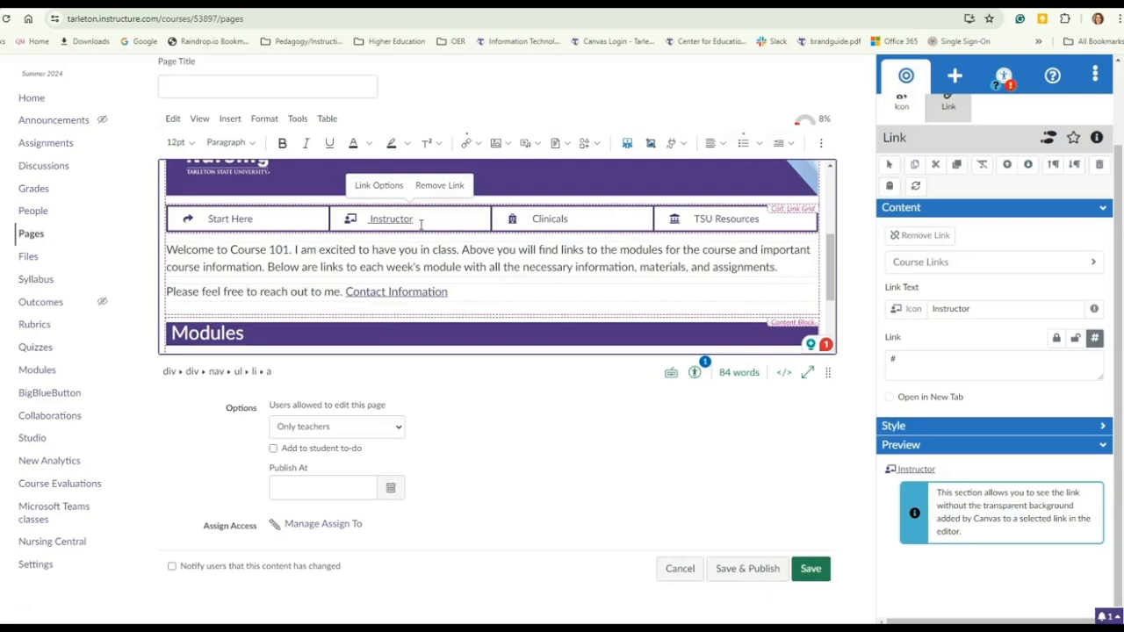
left_click(962, 307)
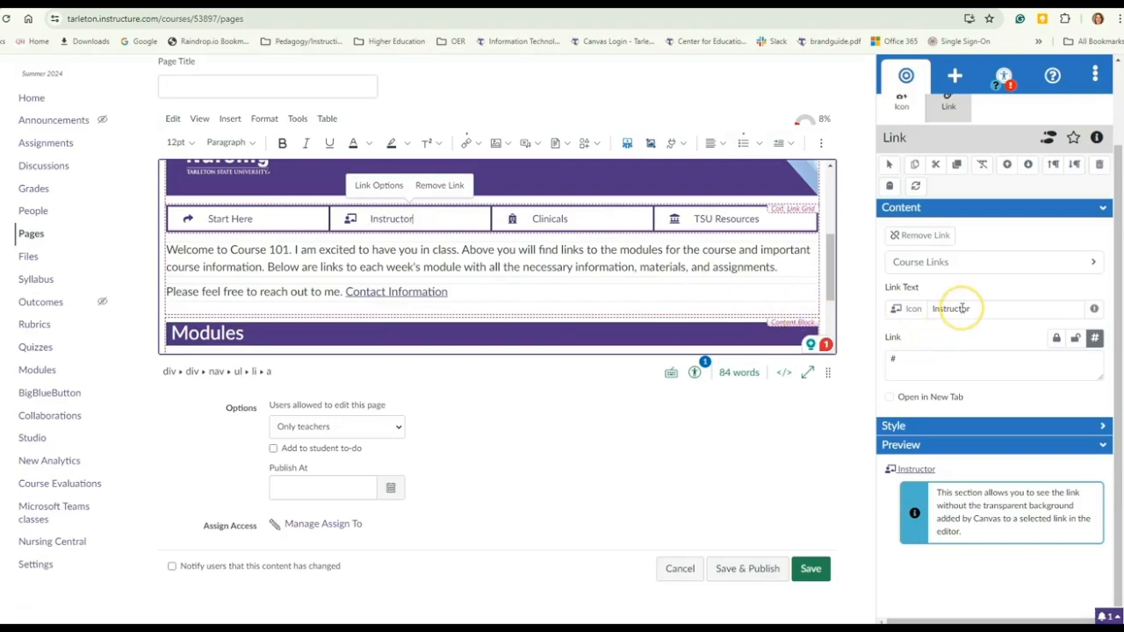
left_click(1071, 261)
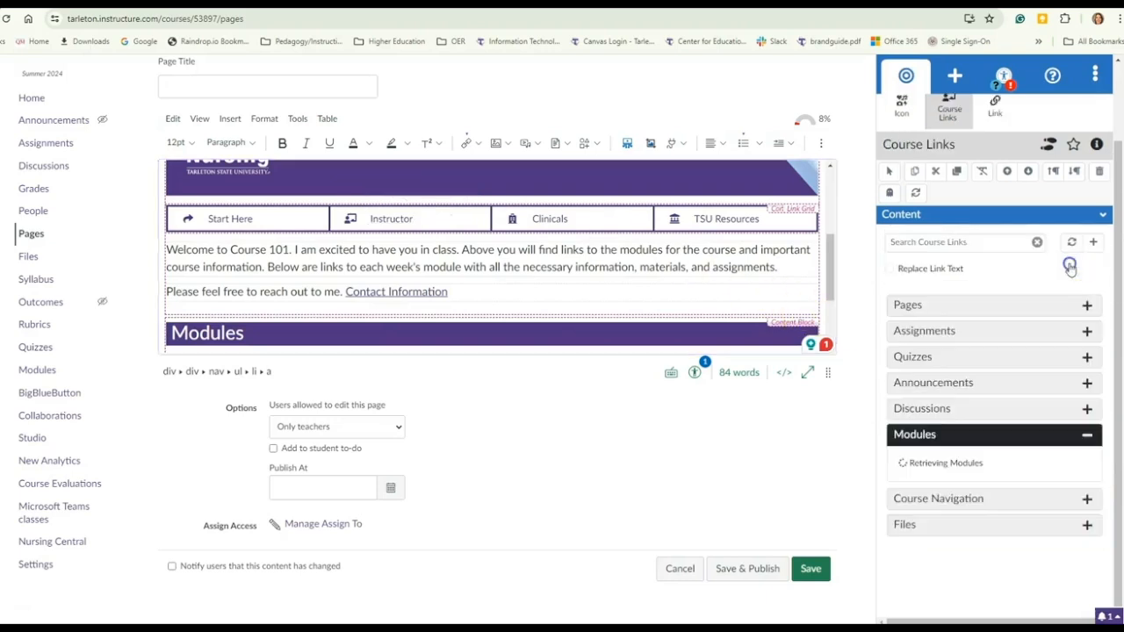
left_click(1087, 429)
left_click(1087, 344)
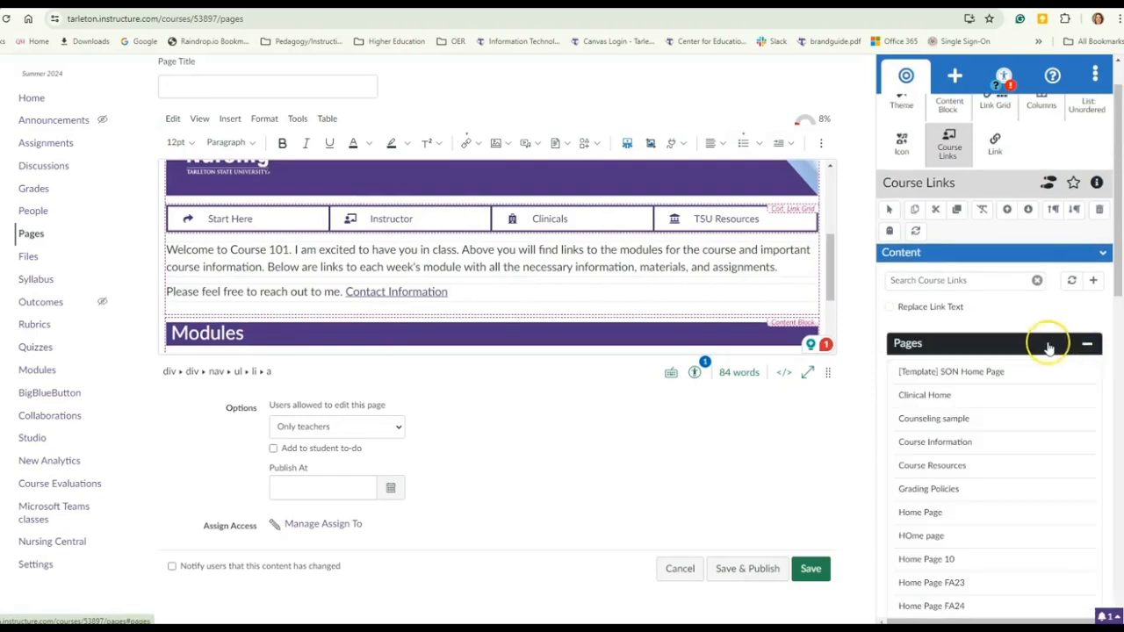
scroll(1049, 349, "down", 3)
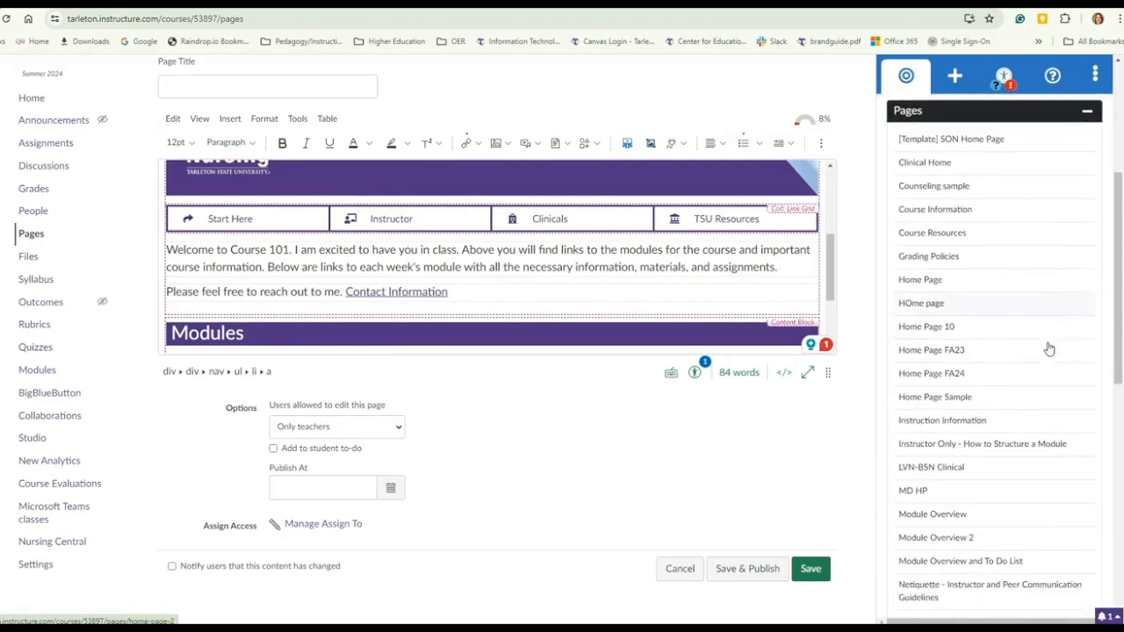
left_click(982, 406)
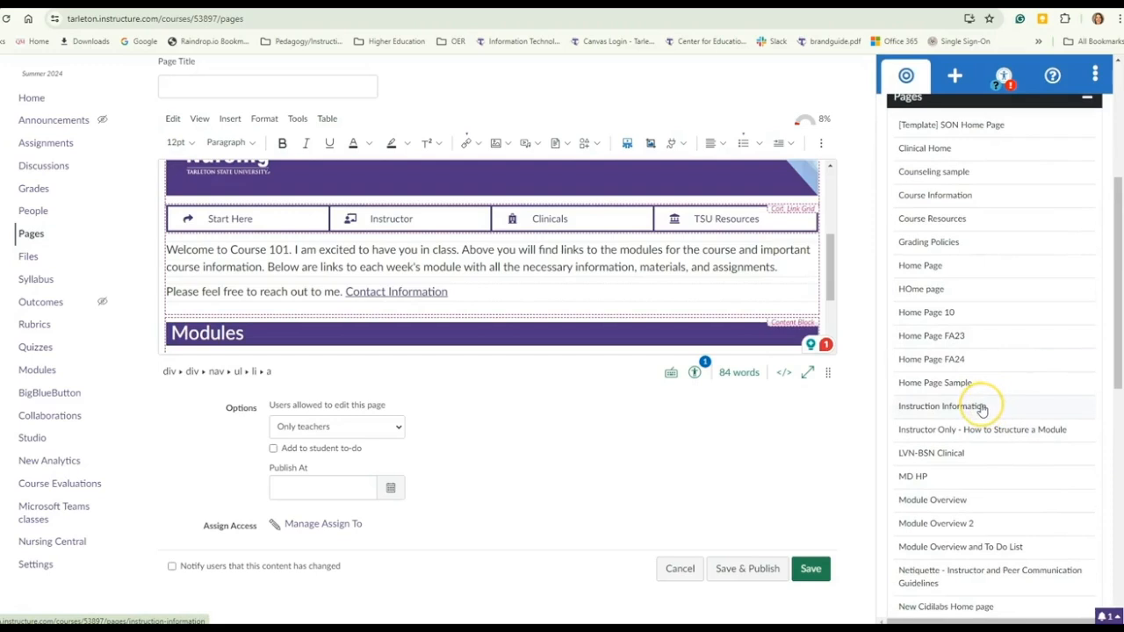
left_click(982, 410)
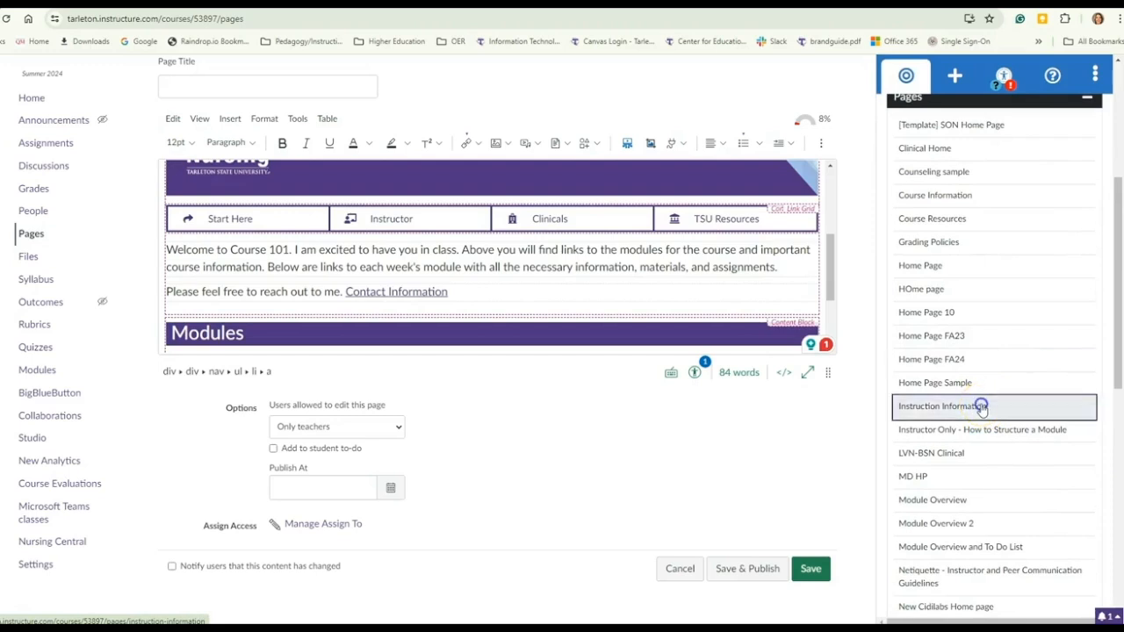
scroll(985, 370, "up", 3)
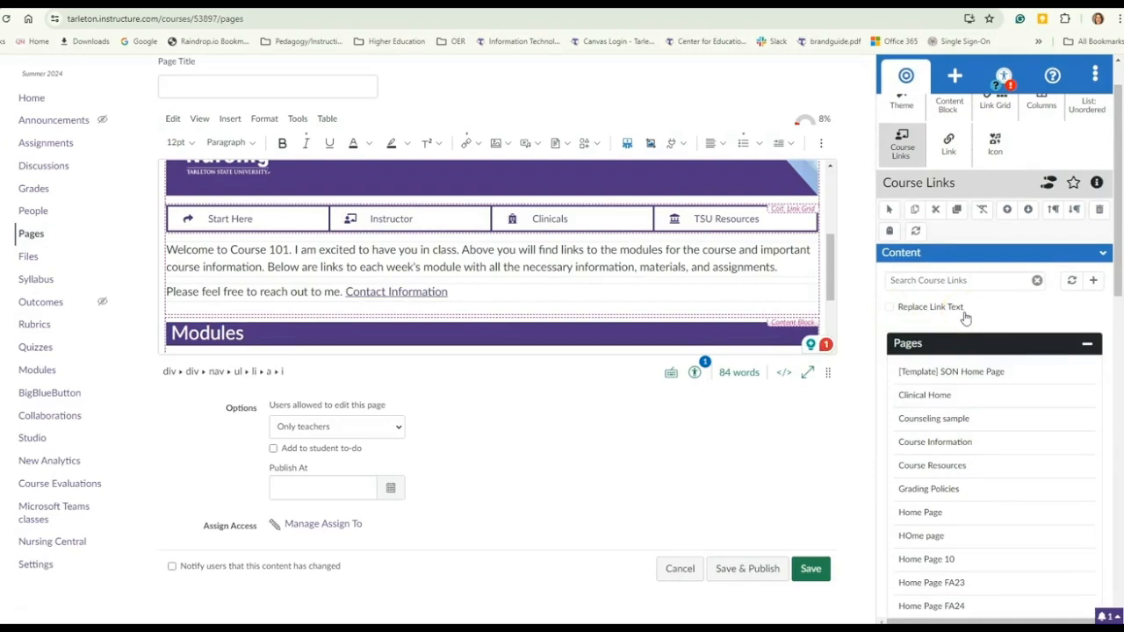
left_click(1086, 343)
- Replace the link text of the Clinicals item in the navigation grid with "Course Resources"
left_click(660, 262)
left_click(562, 219)
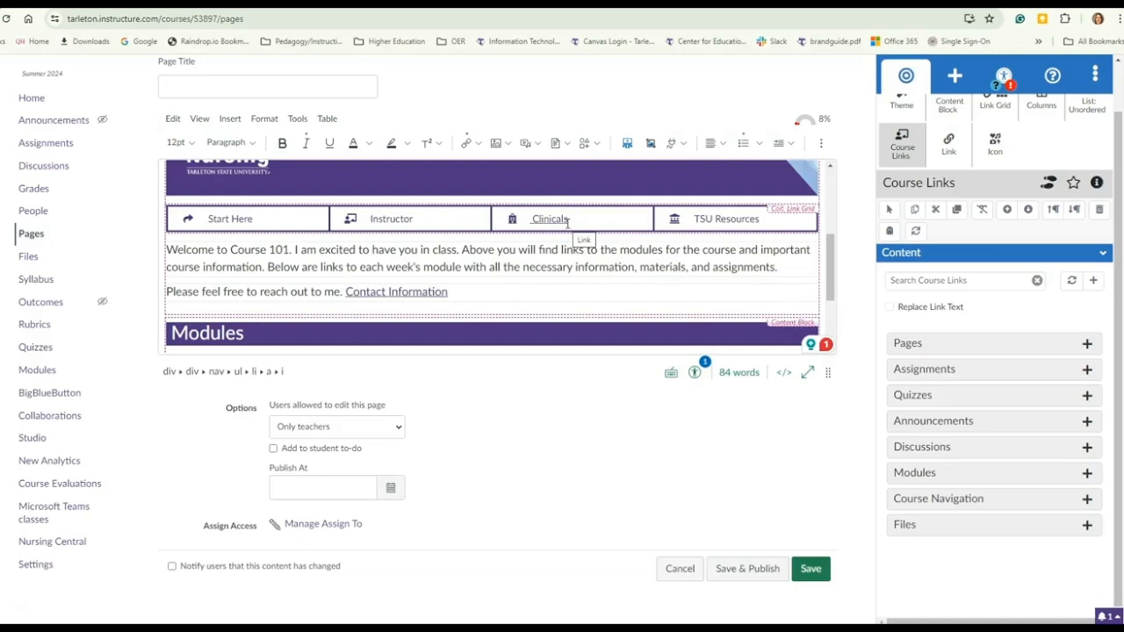
left_click(566, 223)
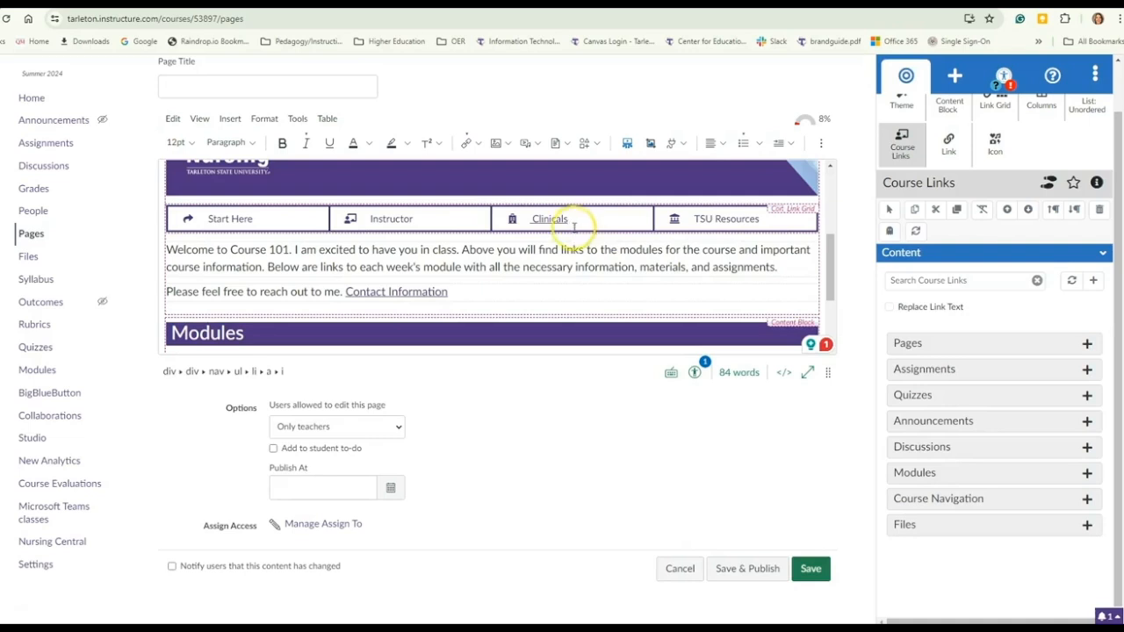
left_click(566, 222)
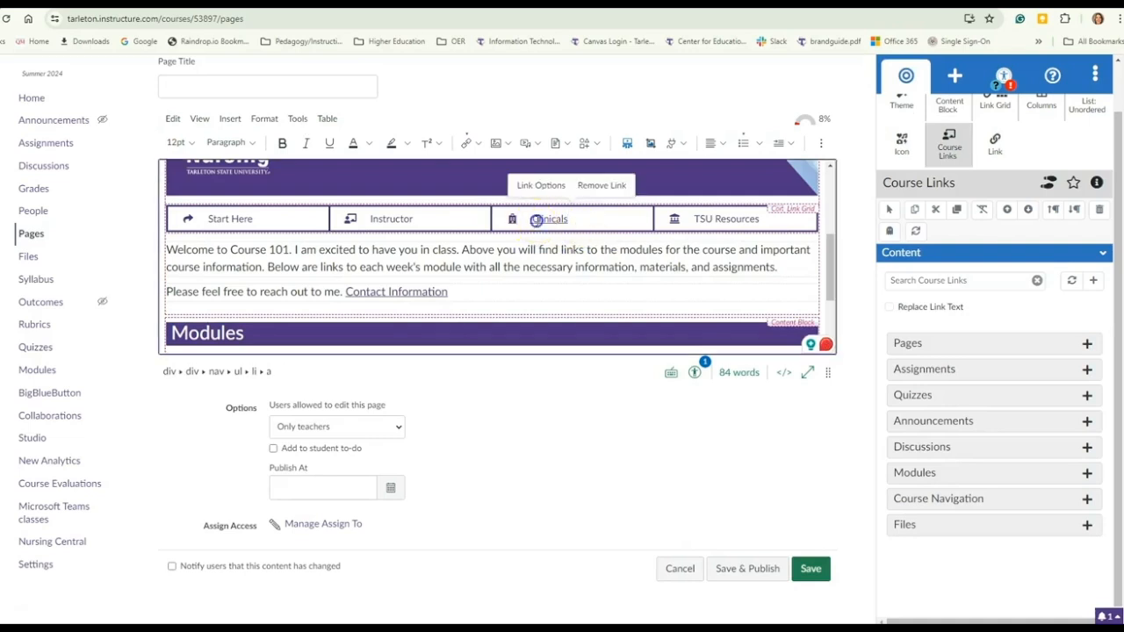
left_click(998, 158)
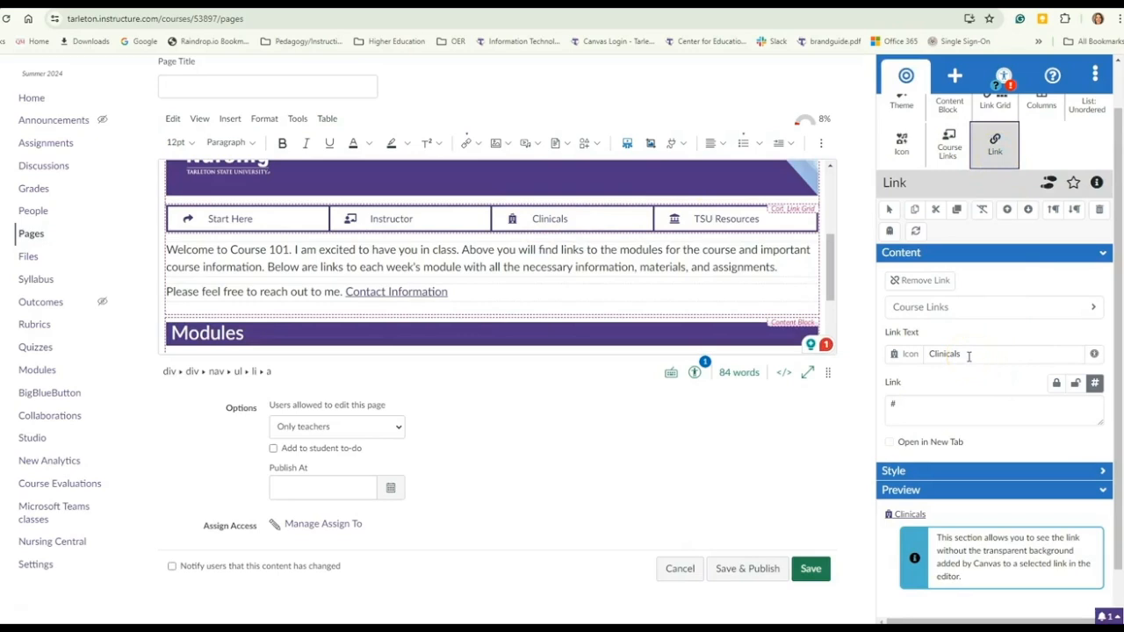
left_click(969, 355)
left_click_drag(967, 355, 928, 360)
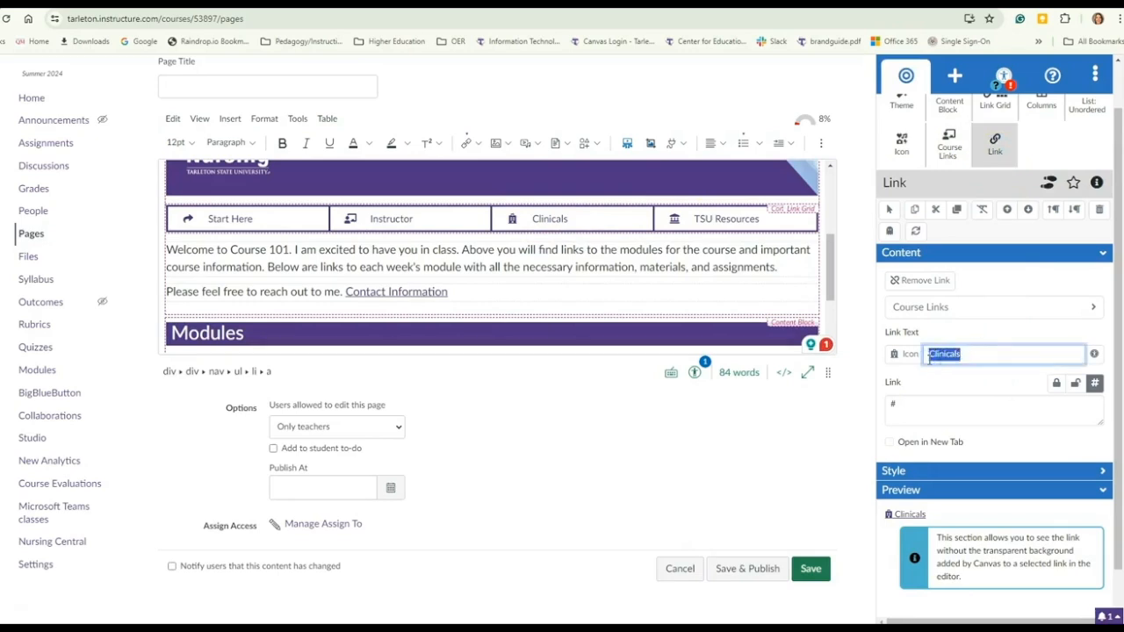
type("Resources")
left_click(929, 356)
type("Course")
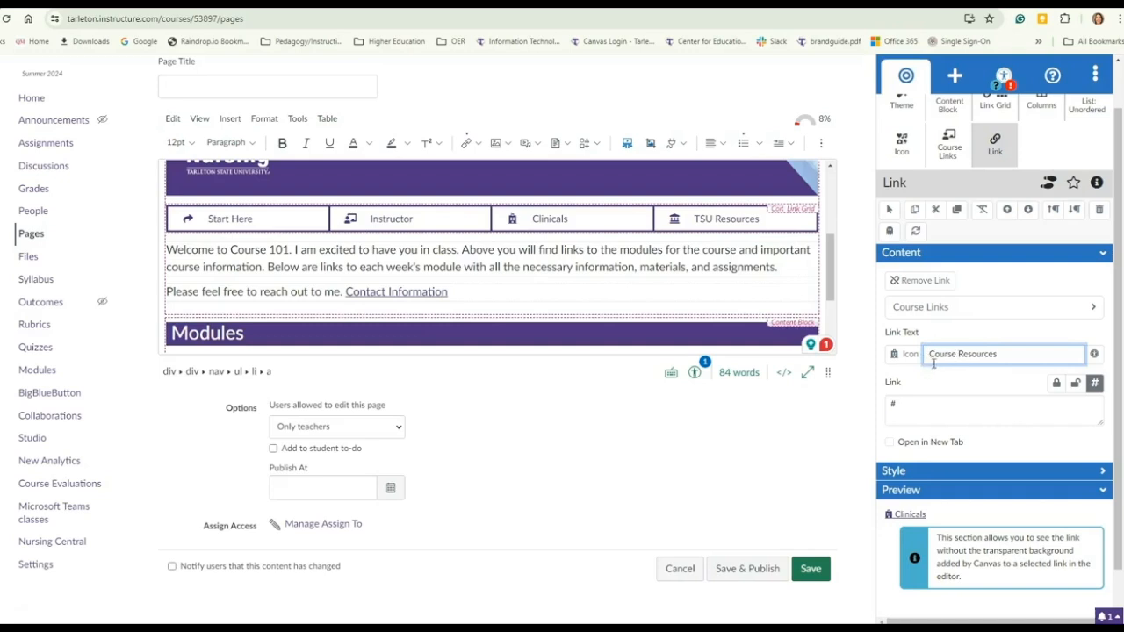
- Link the Course Resources item to the course module "Week/Module 8"
left_click(1042, 307)
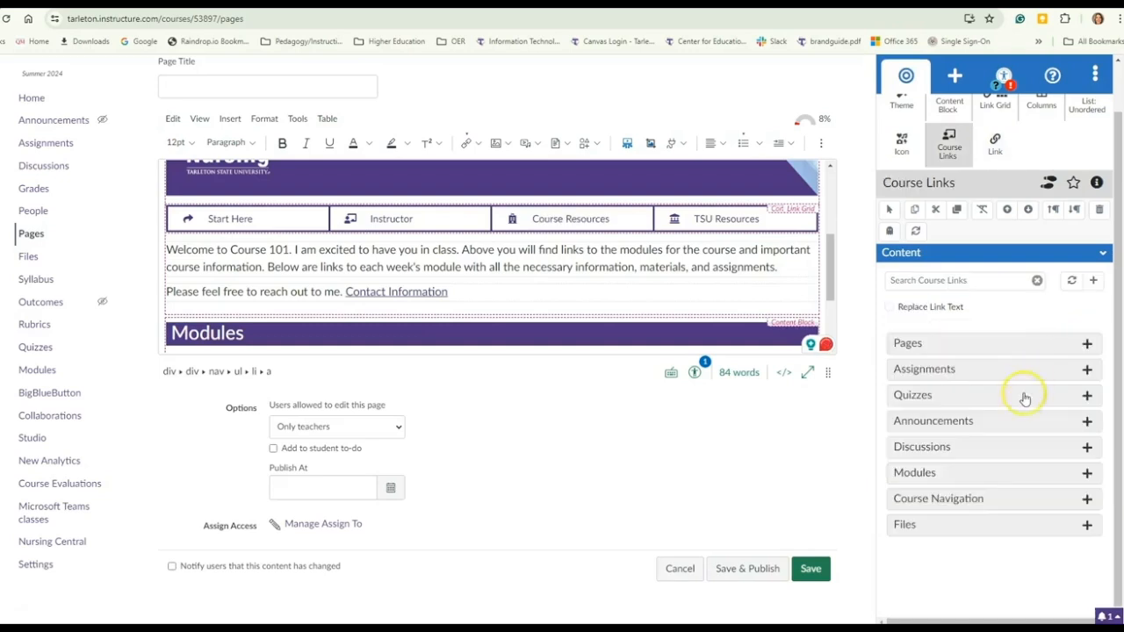
left_click(1005, 474)
scroll(1007, 482, "down", 2)
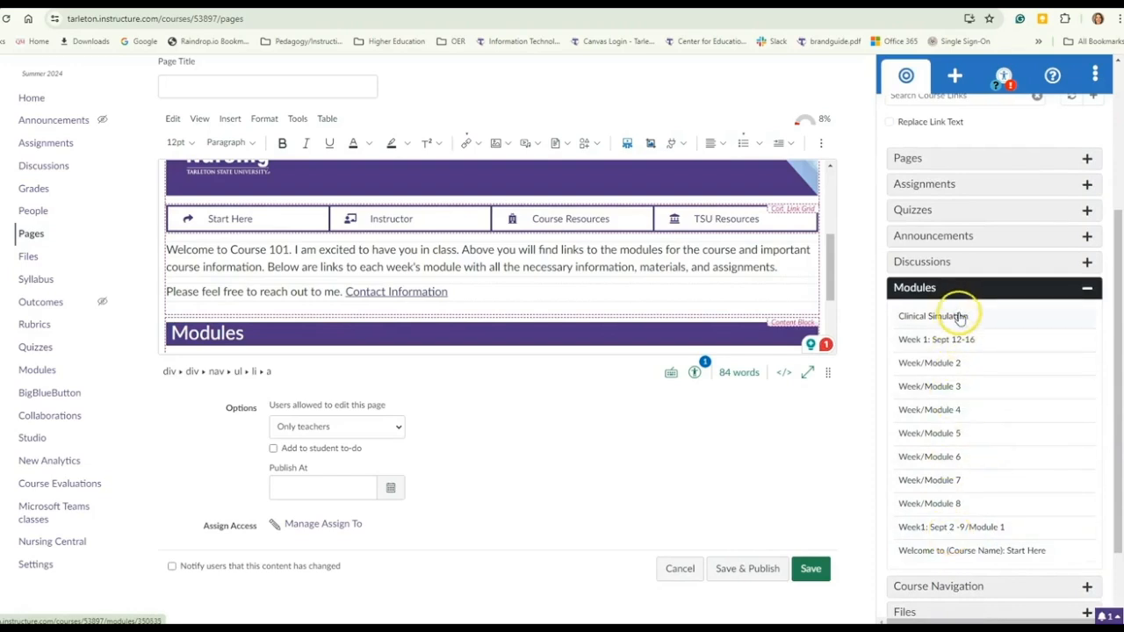
left_click(948, 504)
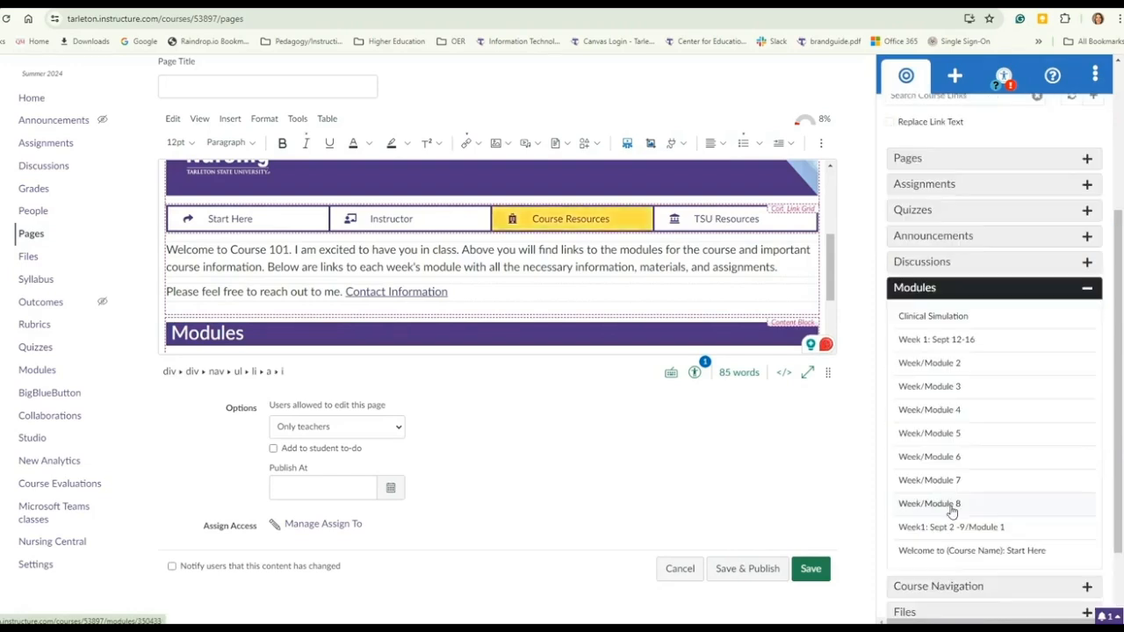
left_click(1086, 288)
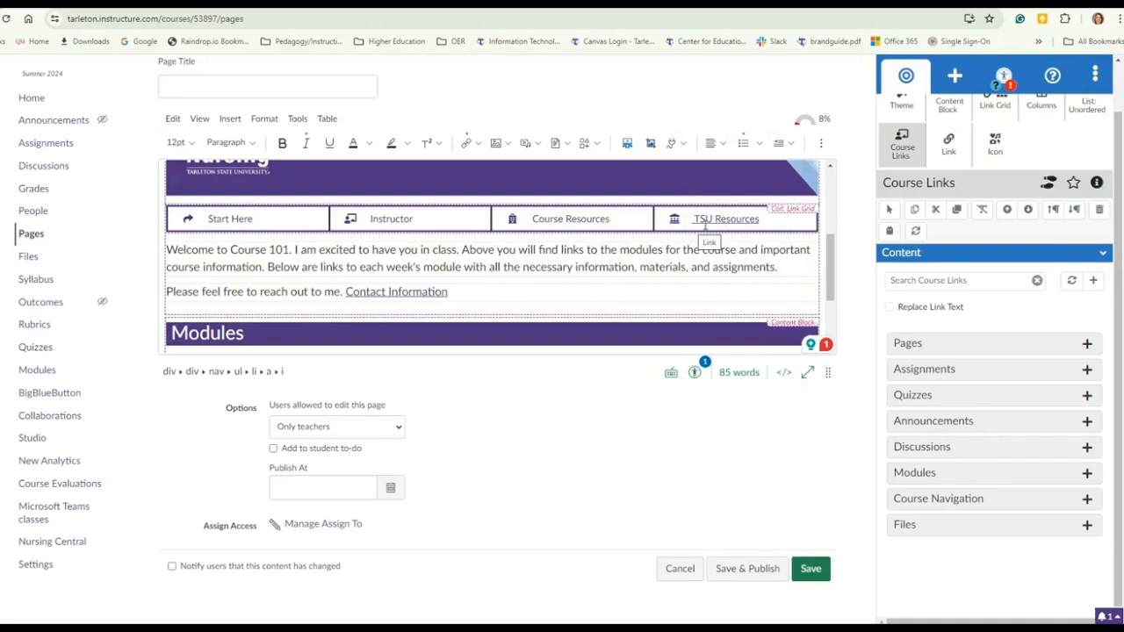
- Delete the template's placeholder module list under the Modules heading
left_click(549, 281)
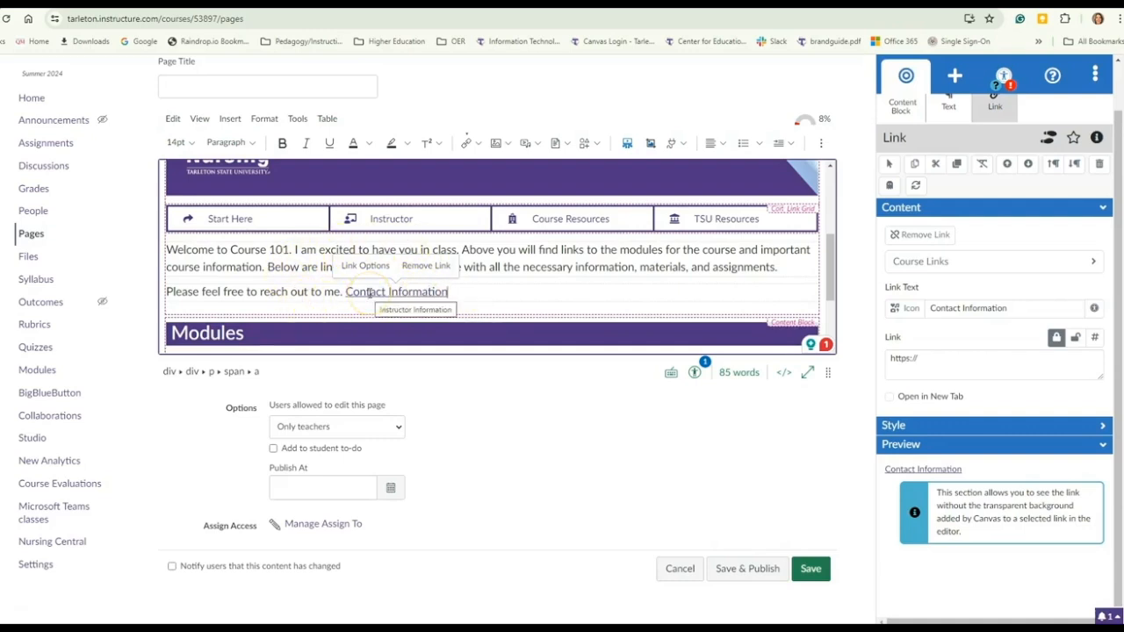
scroll(375, 293, "down", 2)
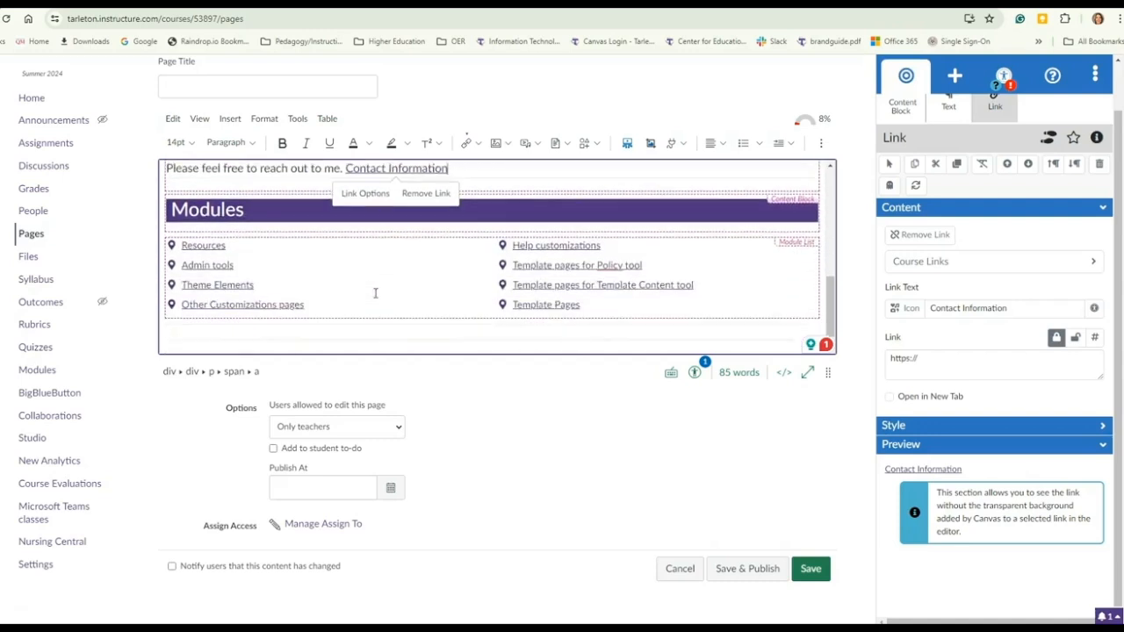
left_click(181, 250)
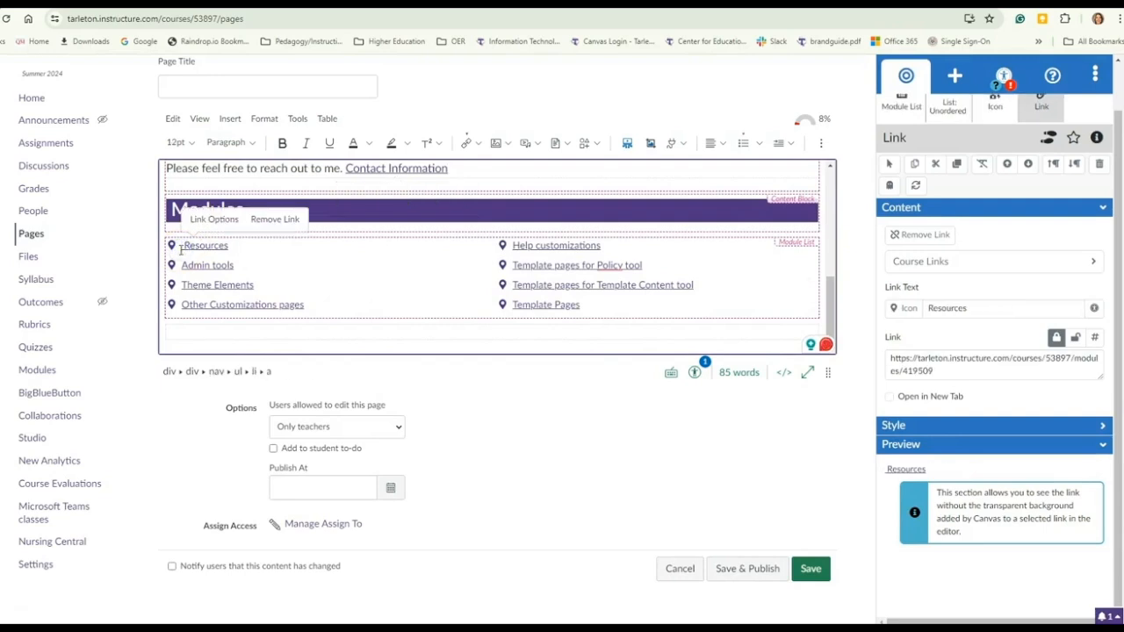
left_click(183, 250)
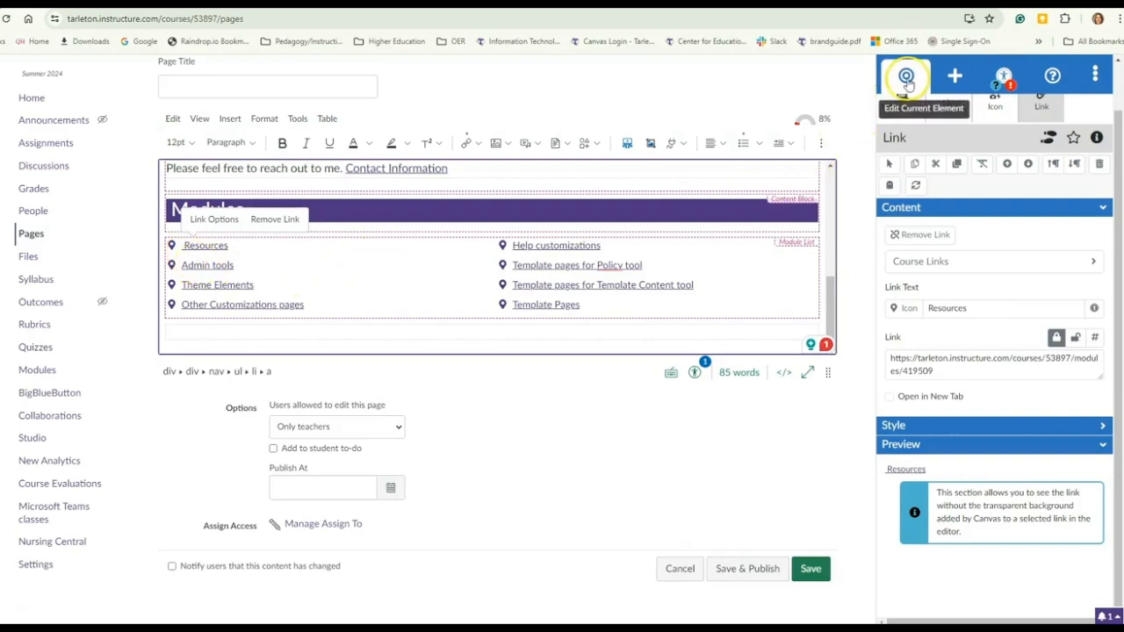
scroll(913, 136, "up", 1)
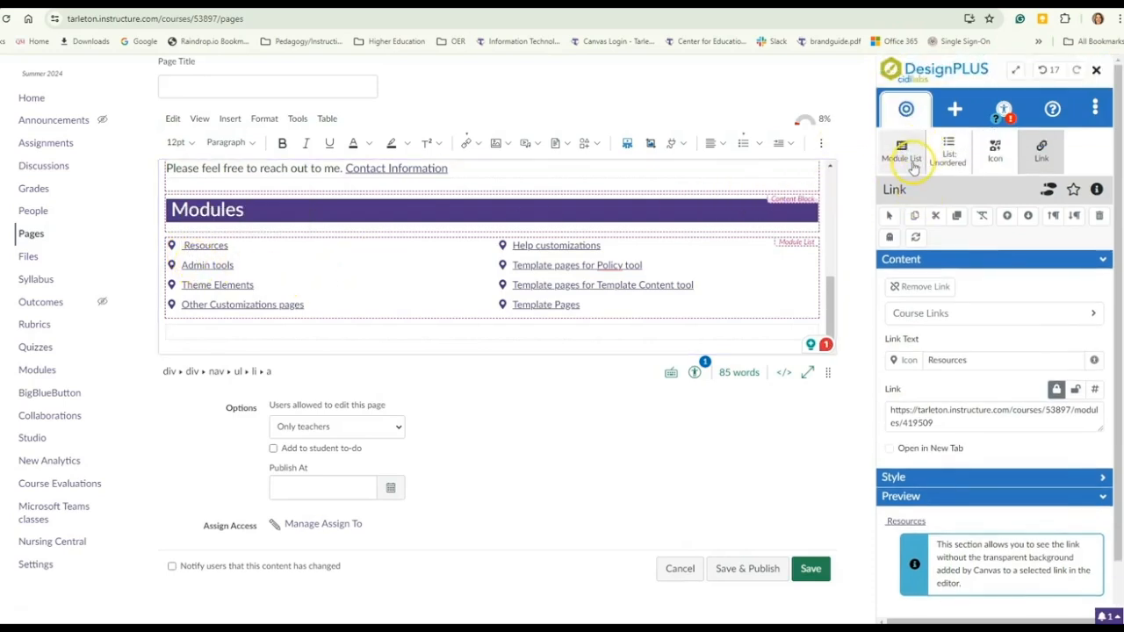
left_click(904, 156)
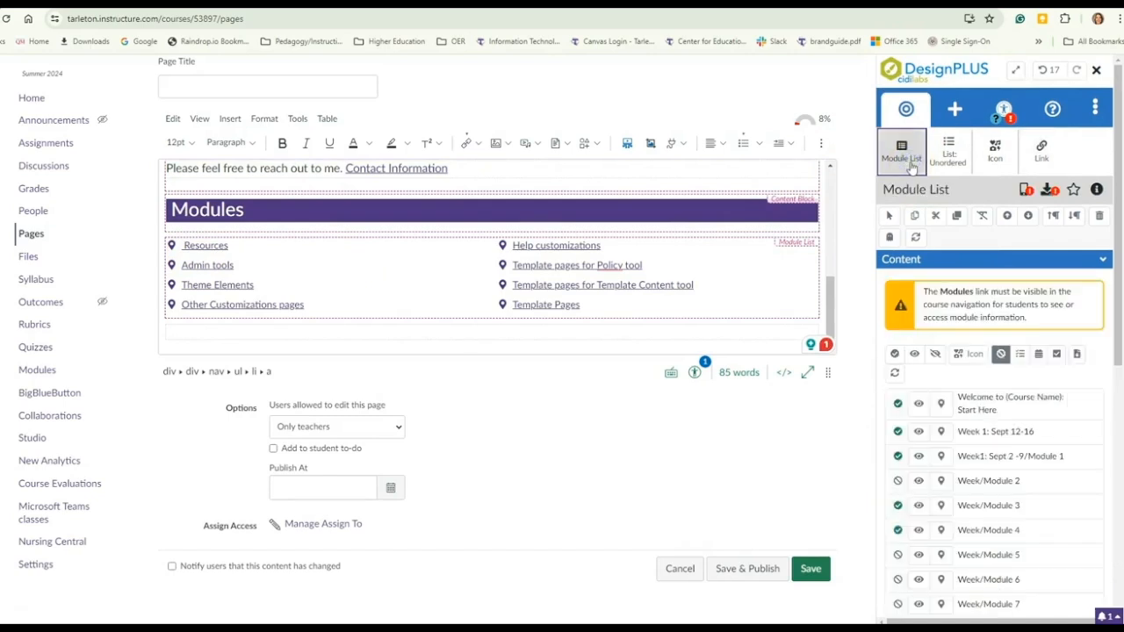
left_click(1099, 218)
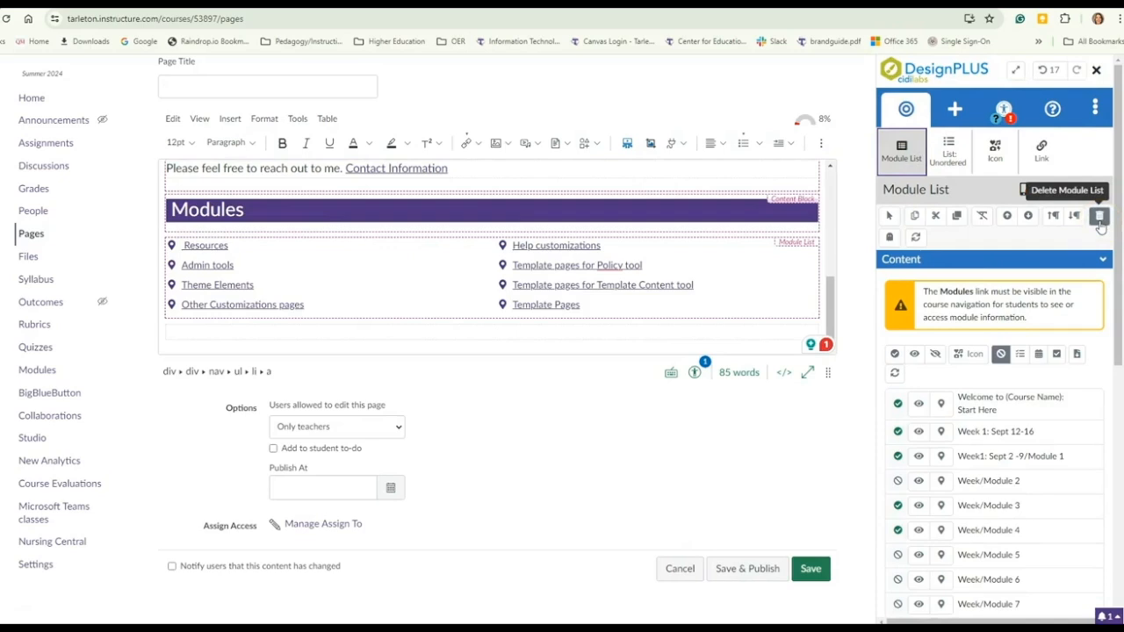
left_click(1099, 220)
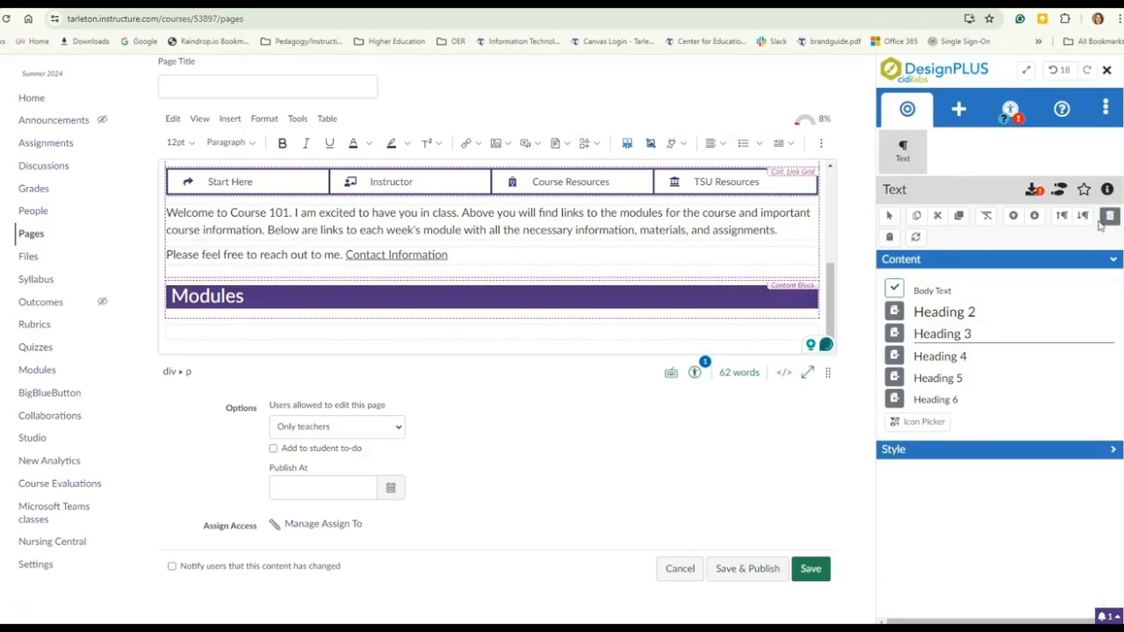
- Undo the deletion of the placeholder module list
left_click(1037, 129)
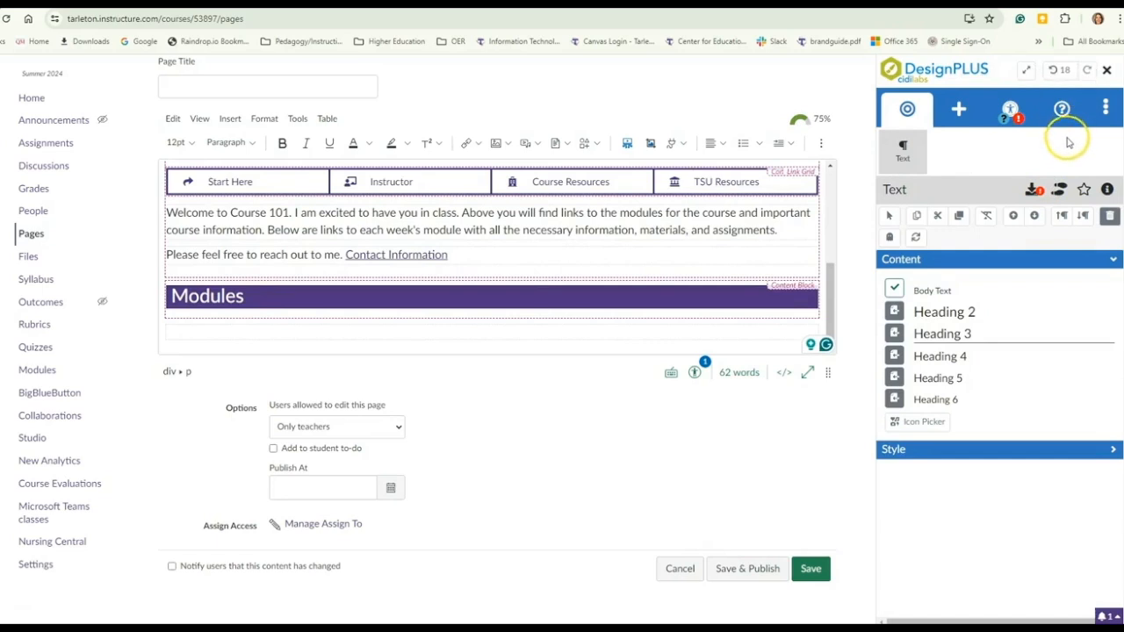
left_click(1060, 73)
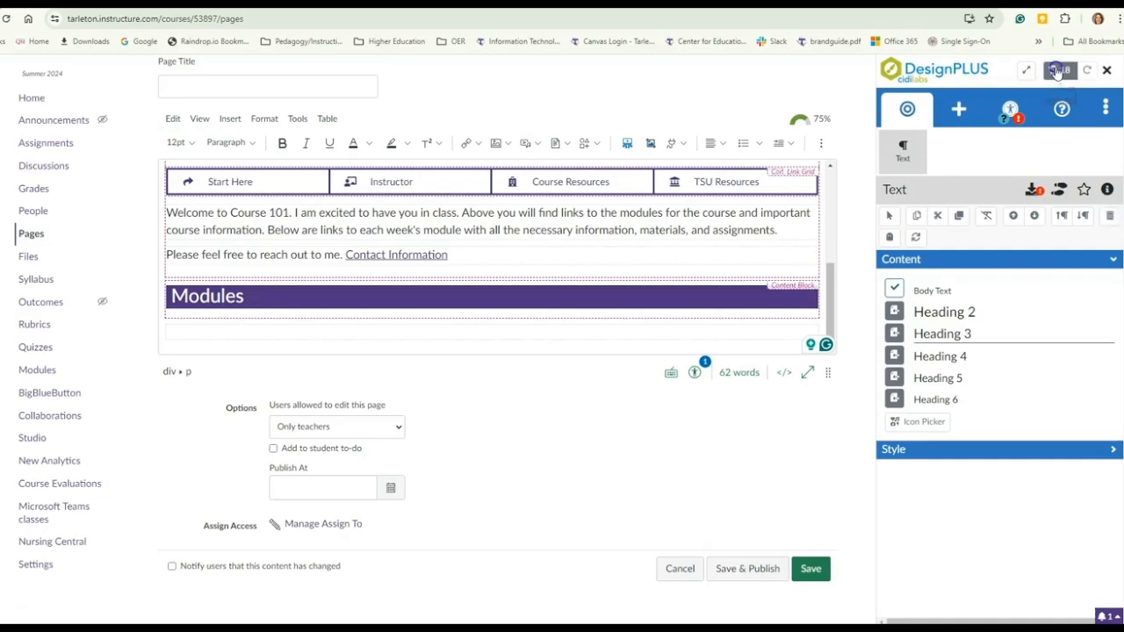
left_click(1059, 72)
scroll(735, 275, "down", 1)
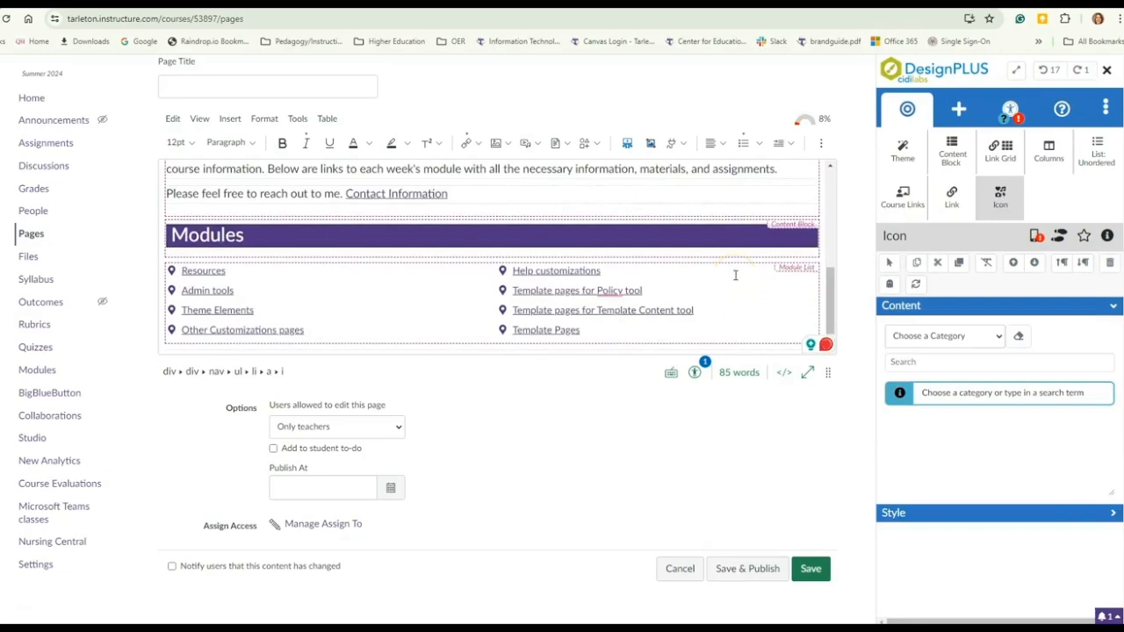
left_click(1051, 77)
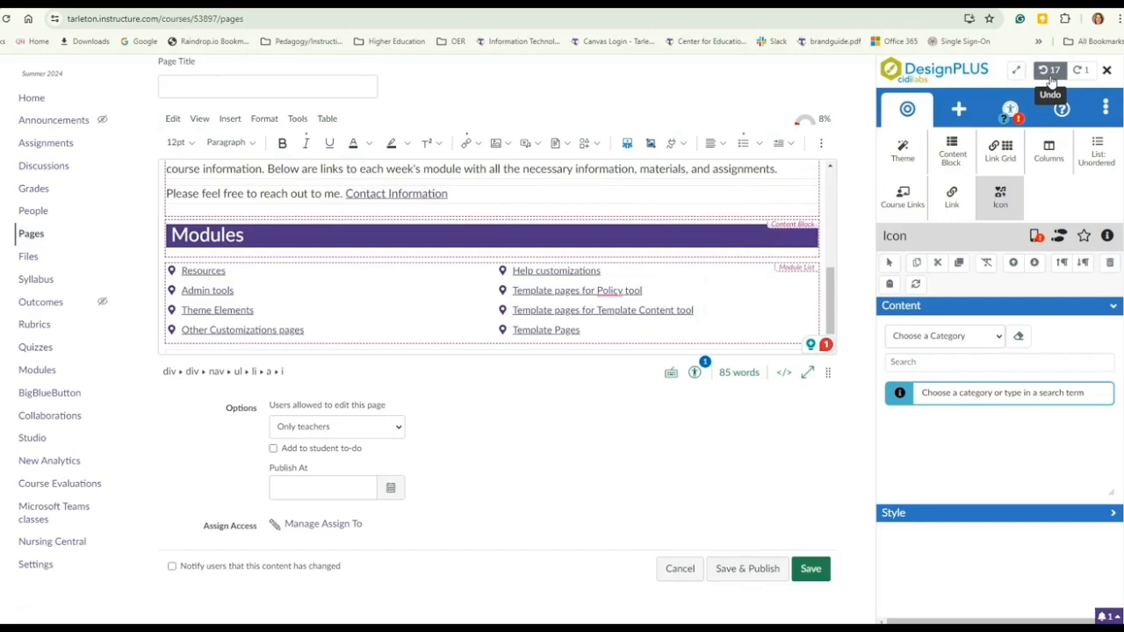
left_click(1016, 220)
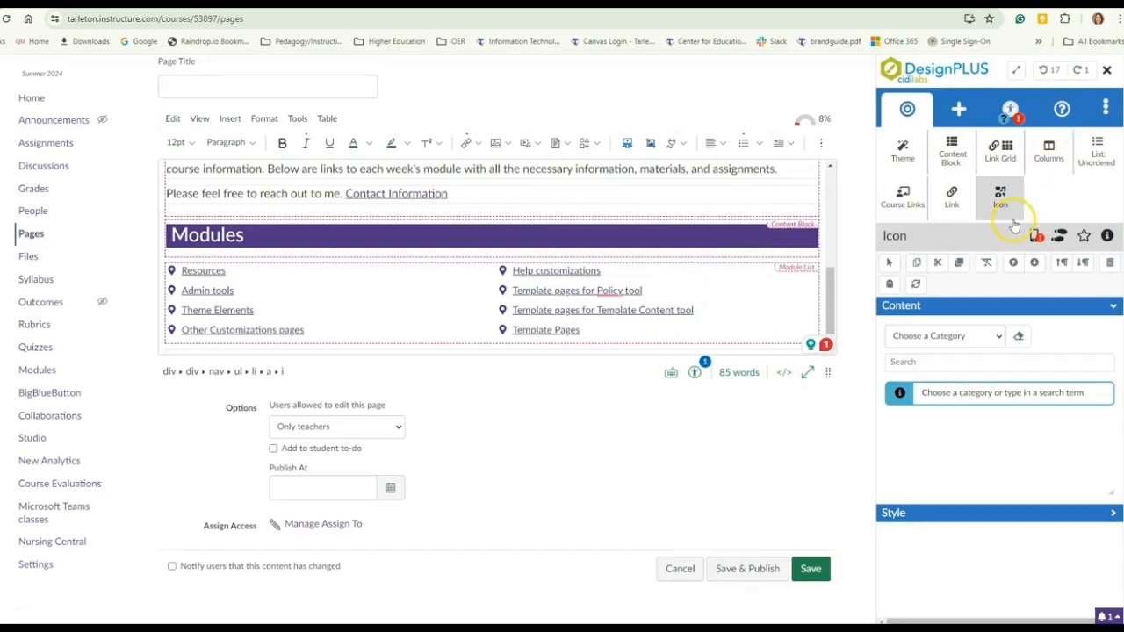
- Remove the whole Module List element with the placeholder links, starting with Resources, below the Modules heading
left_click(181, 272)
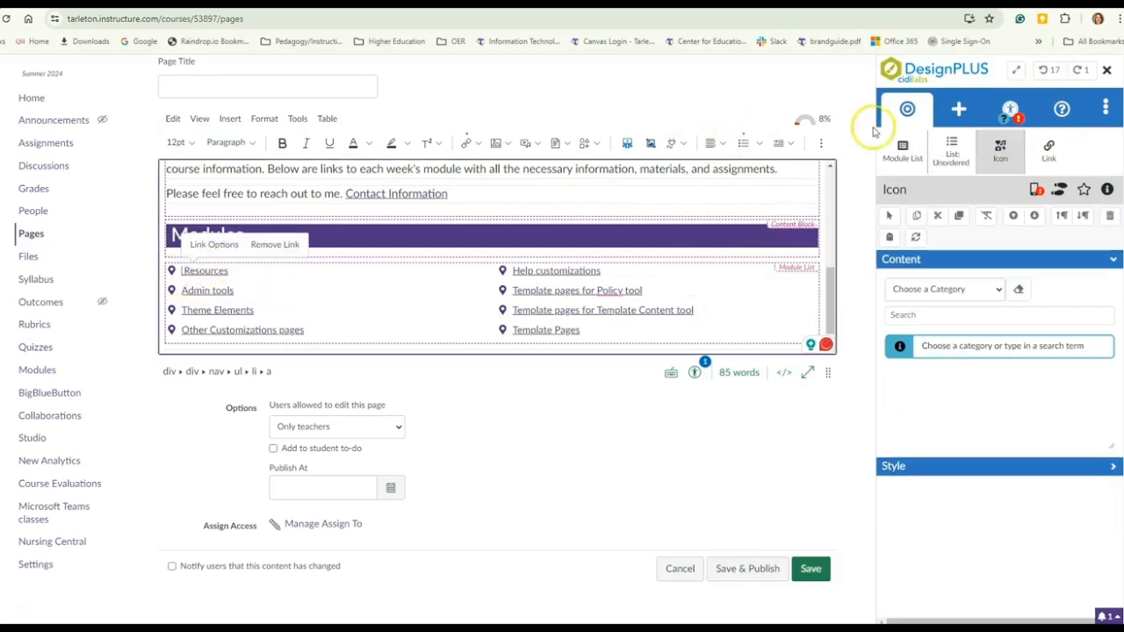
left_click(895, 163)
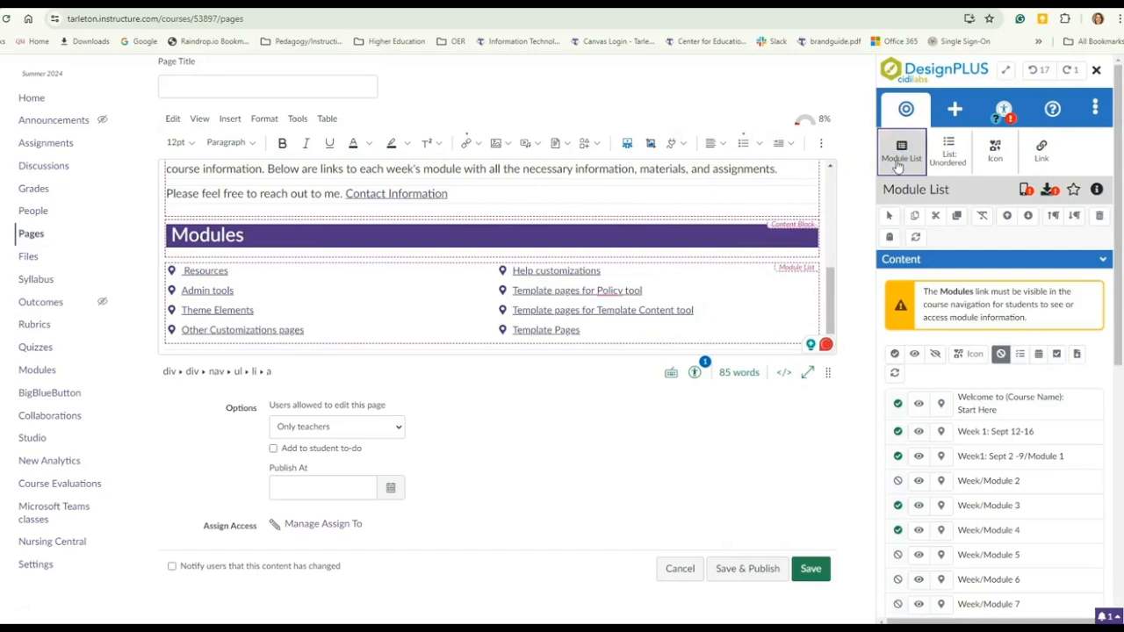
left_click(1100, 216)
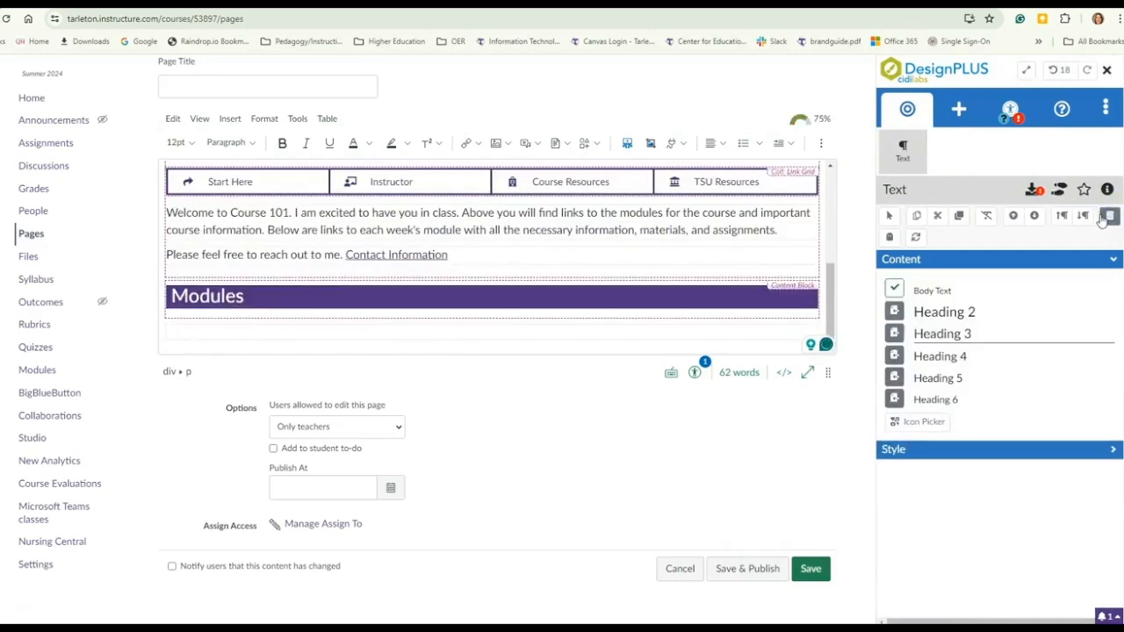
- Add a new Module List element in the empty paragraph below the Modules heading
left_click(172, 331)
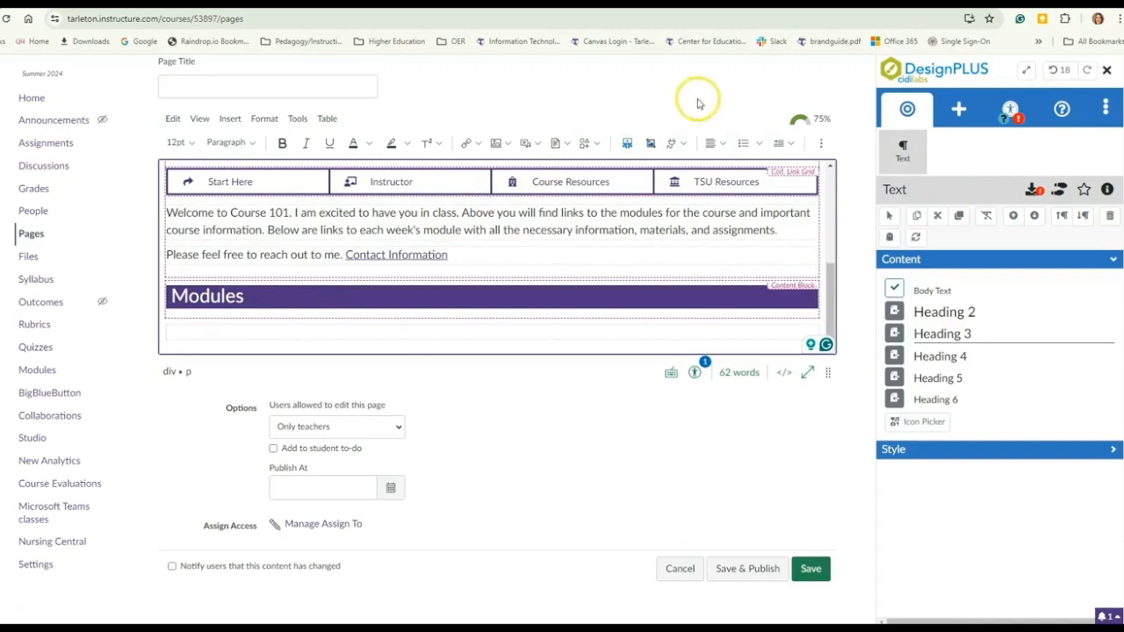
left_click(962, 118)
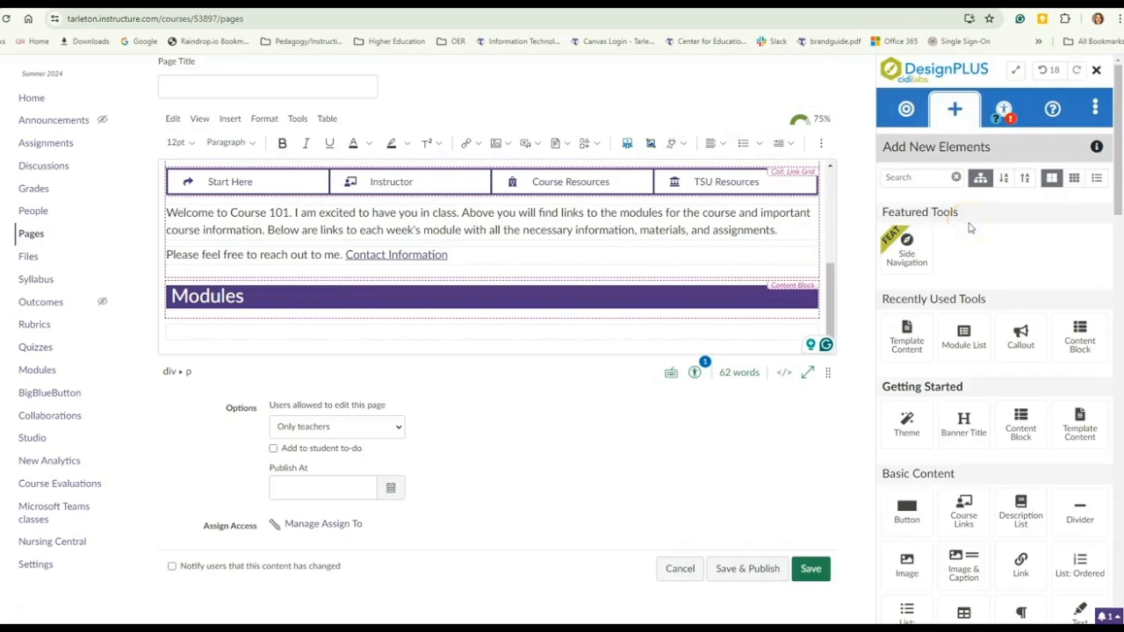
scroll(970, 227, "down", 4)
scroll(971, 227, "down", 3)
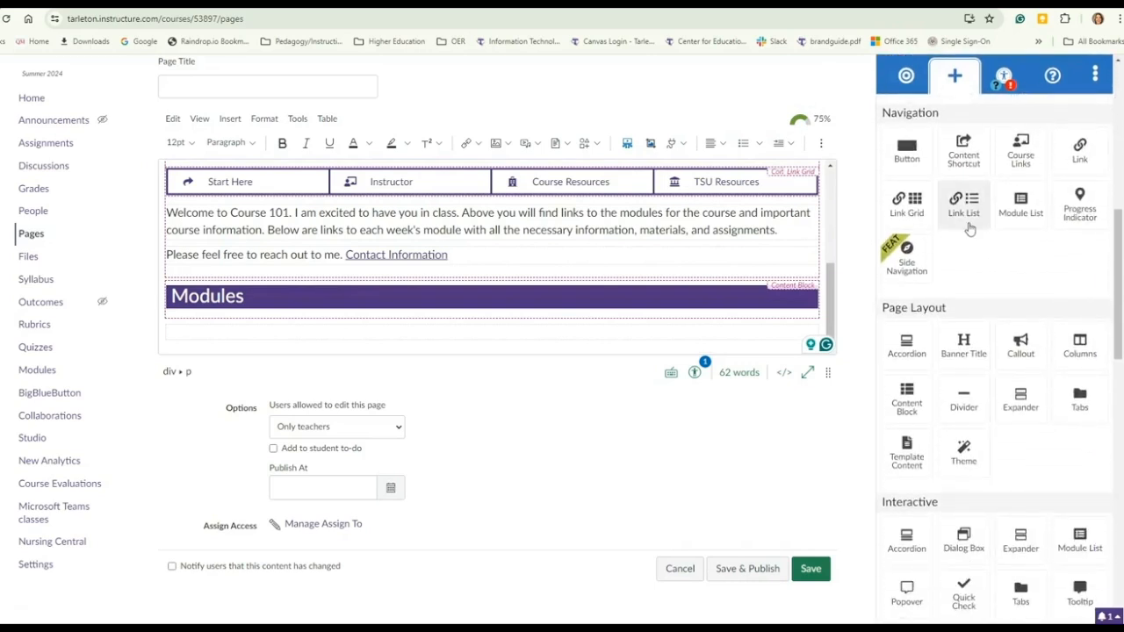
scroll(970, 228, "down", 2)
scroll(970, 227, "down", 4)
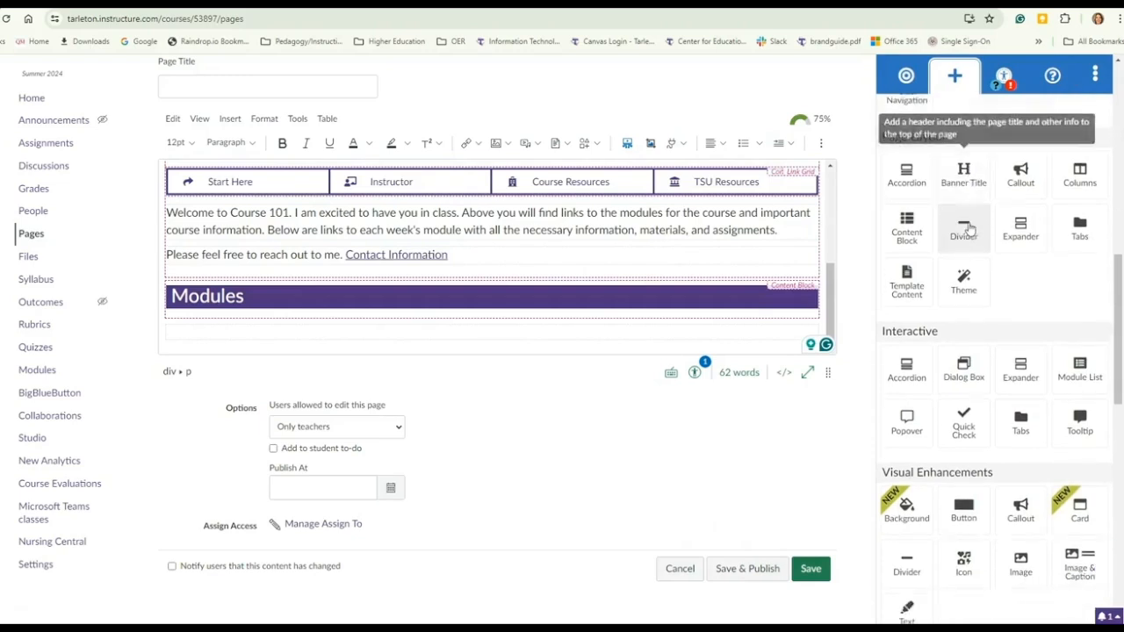
scroll(970, 228, "down", 2)
scroll(970, 227, "up", 8)
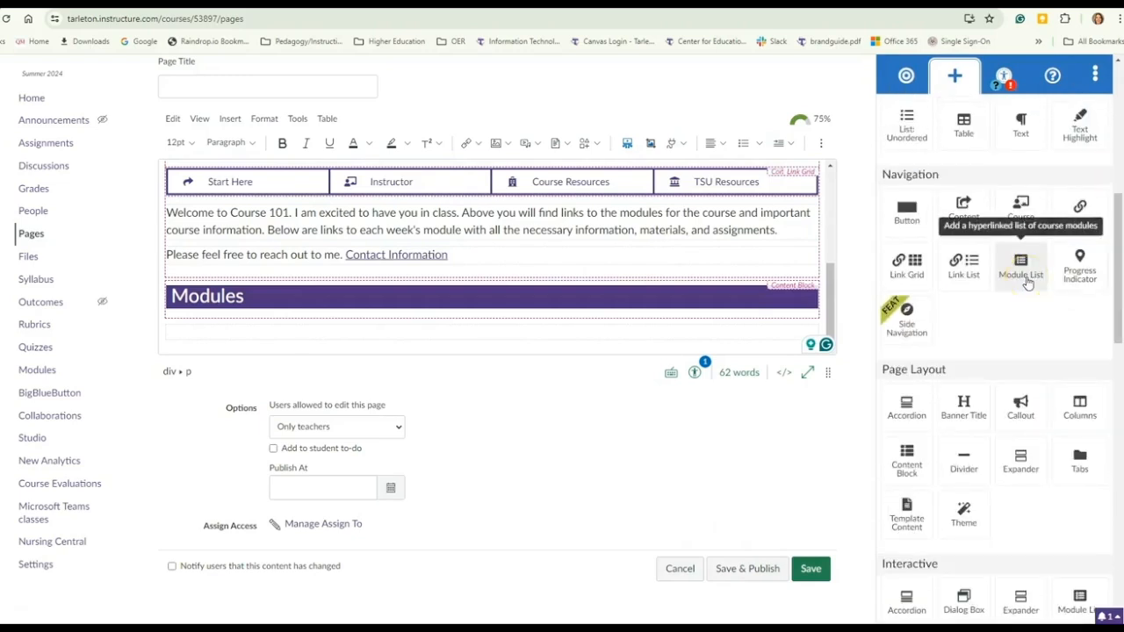
scroll(1027, 281, "up", 5)
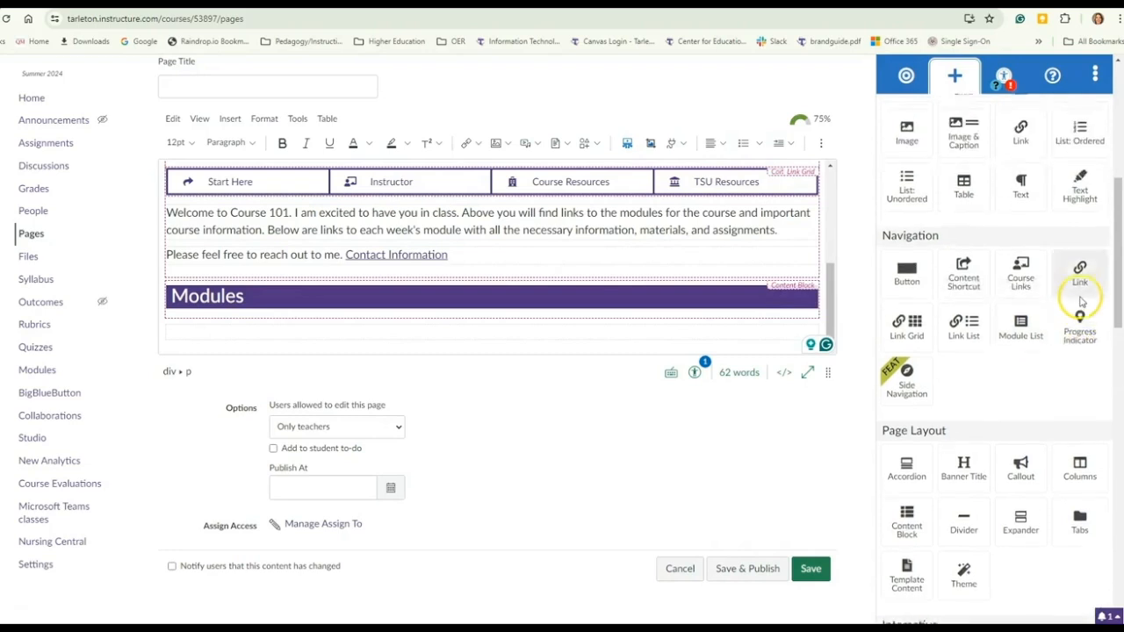
scroll(918, 246, "up", 1)
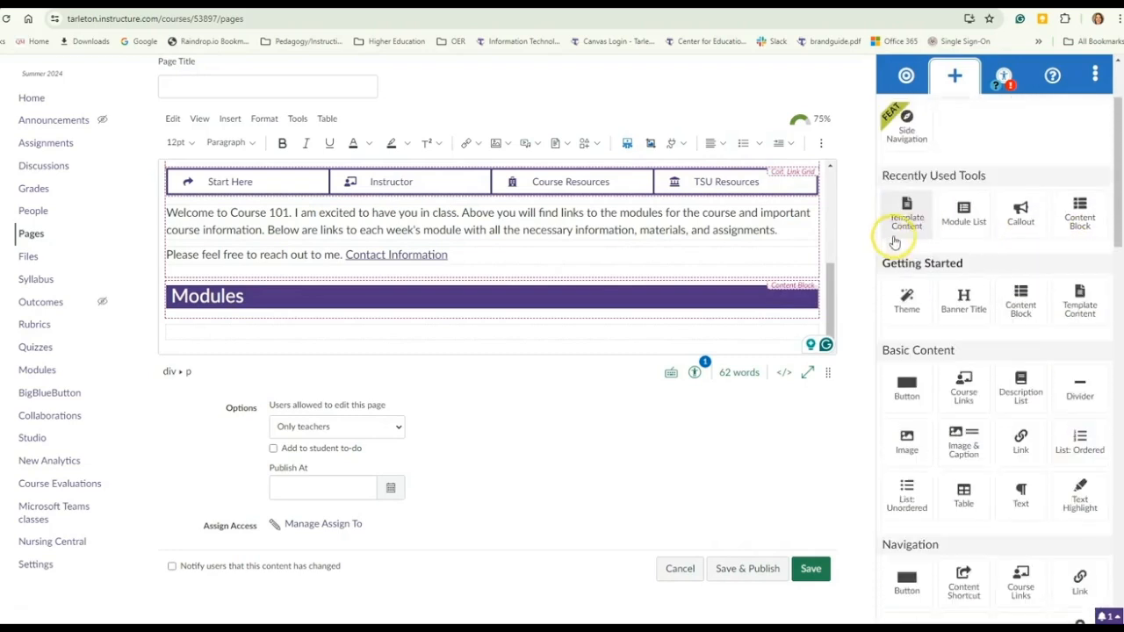
left_click(951, 232)
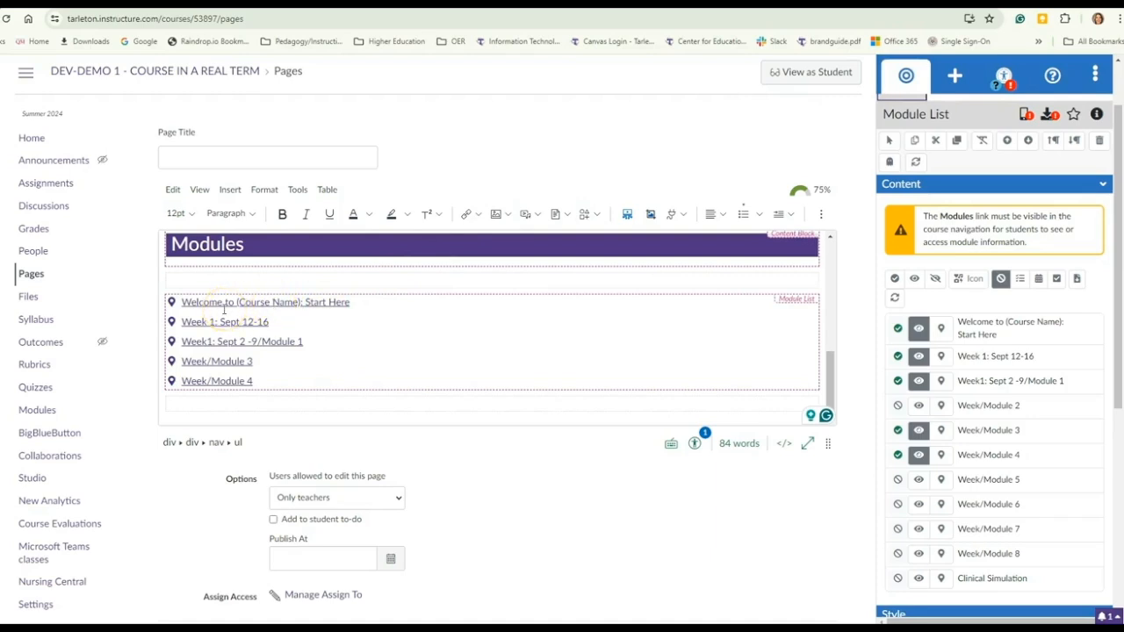
- Hide the "Welcome to (Course Name): Start Here" link in the module list and show the links for Week/Module 2, 5, 6, 7 and 8
scroll(992, 351, "down", 1)
left_click(919, 266)
left_click(918, 344)
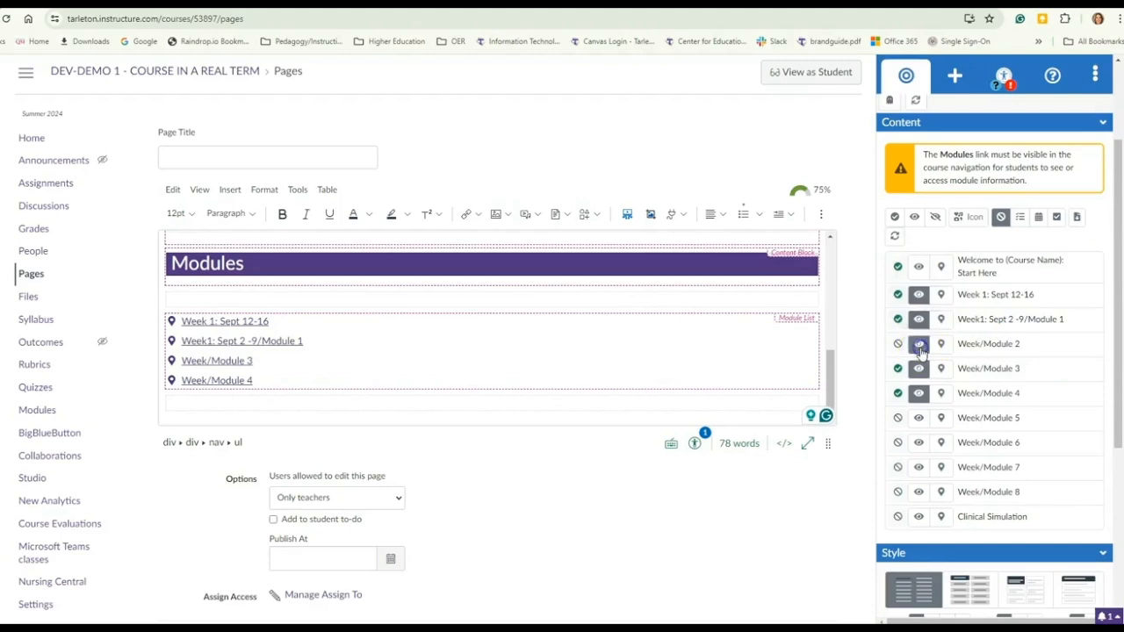
left_click(920, 418)
left_click(919, 442)
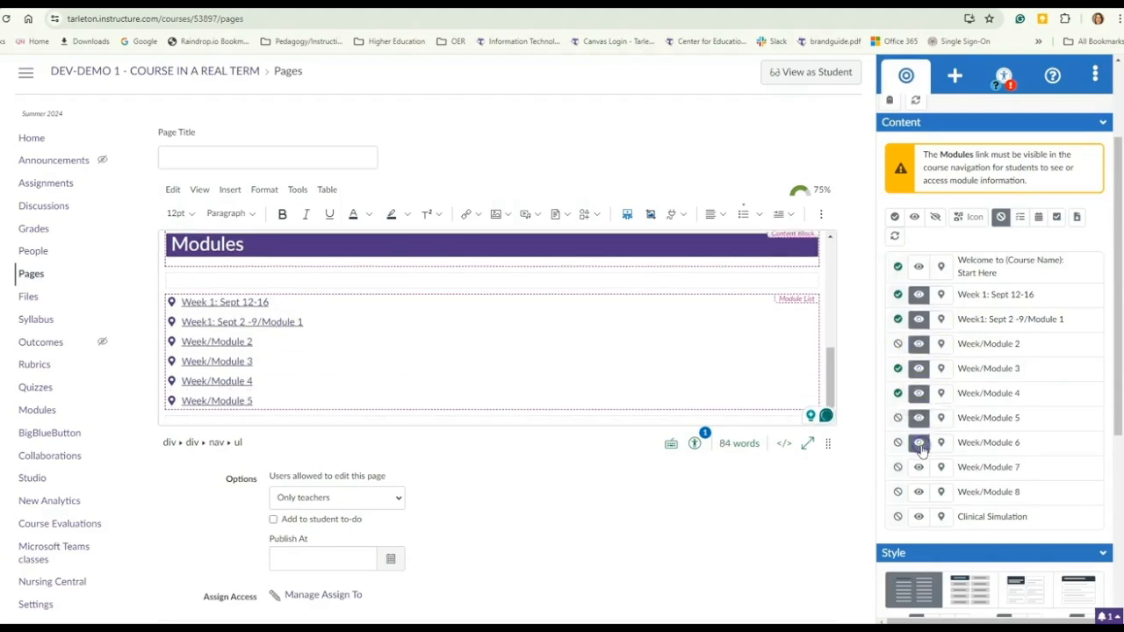
left_click(921, 470)
left_click(919, 493)
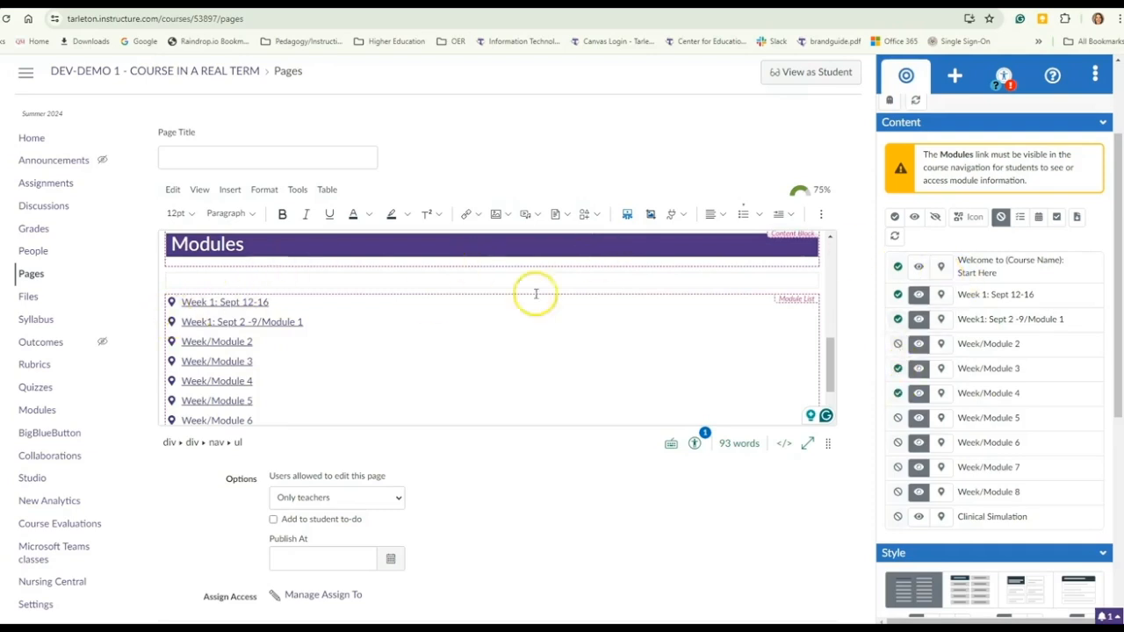
- Give "Week 1: Sept 12-16" the shapes icon from a "Building" icon search, and clear the icon of "Week1: Sept 2 -9/Module 1"
left_click(942, 273)
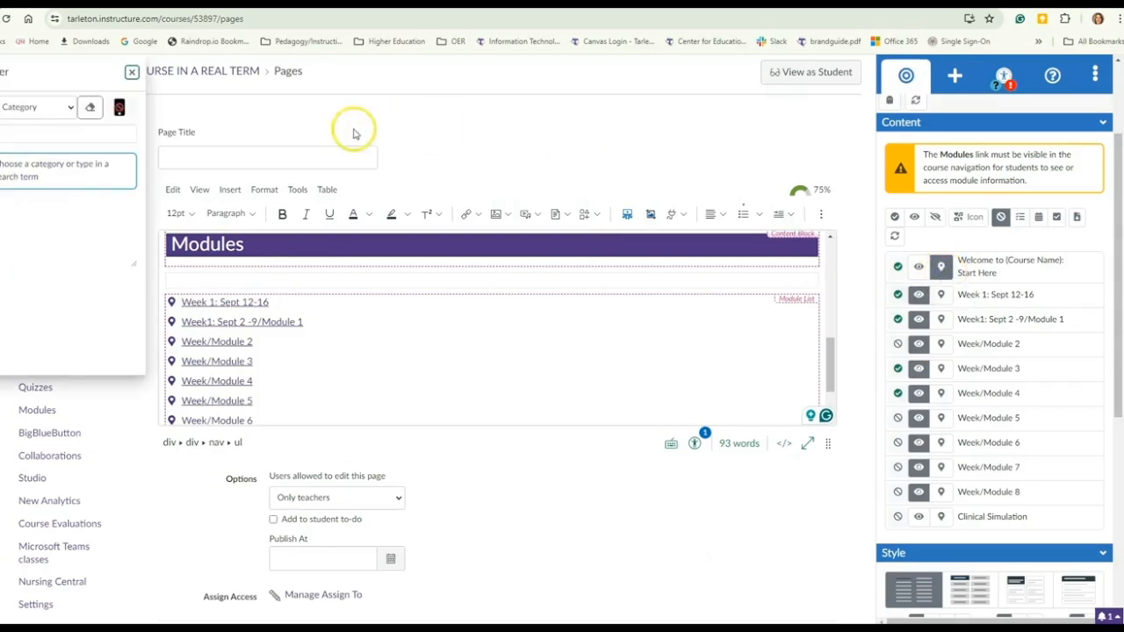
left_click_drag(103, 62, 99, 92)
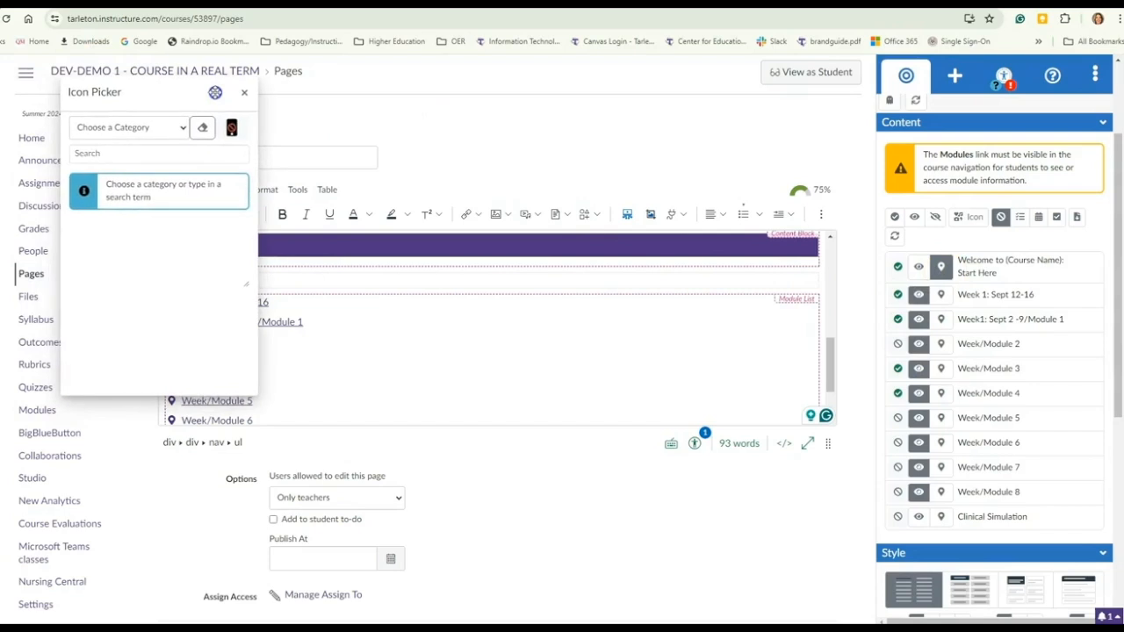
left_click(173, 305)
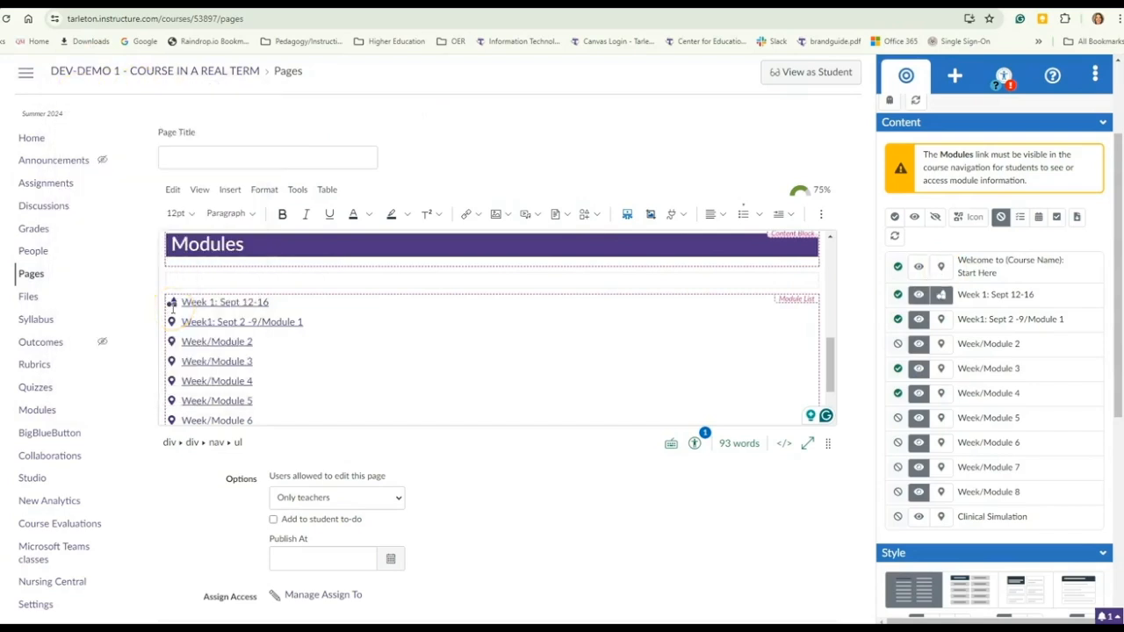
left_click(941, 320)
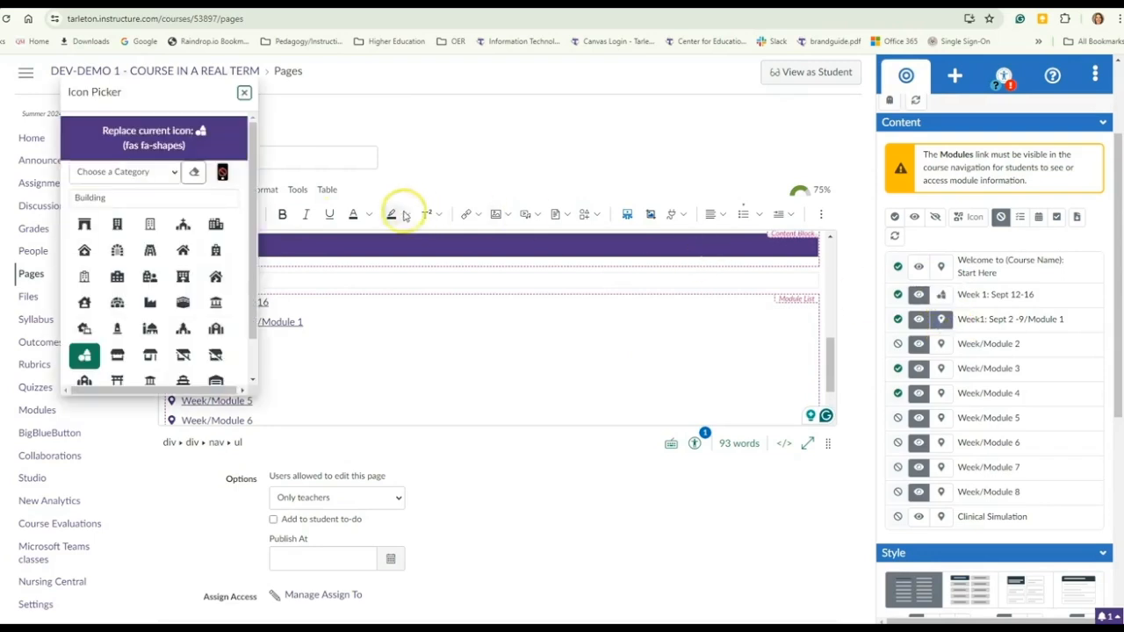
left_click(194, 175)
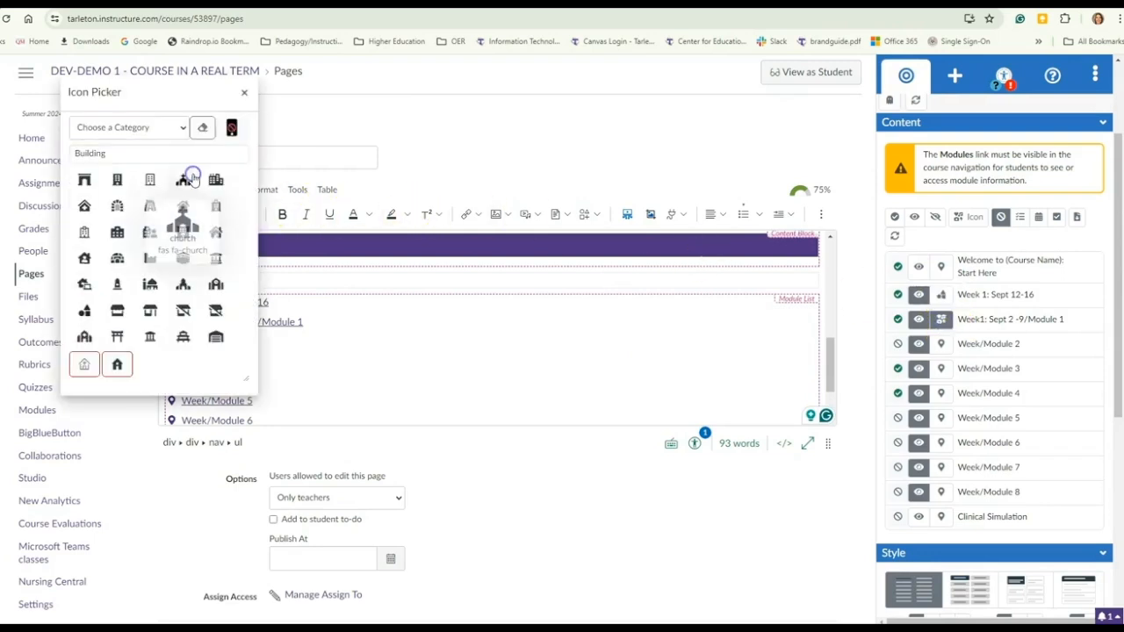
left_click(968, 260)
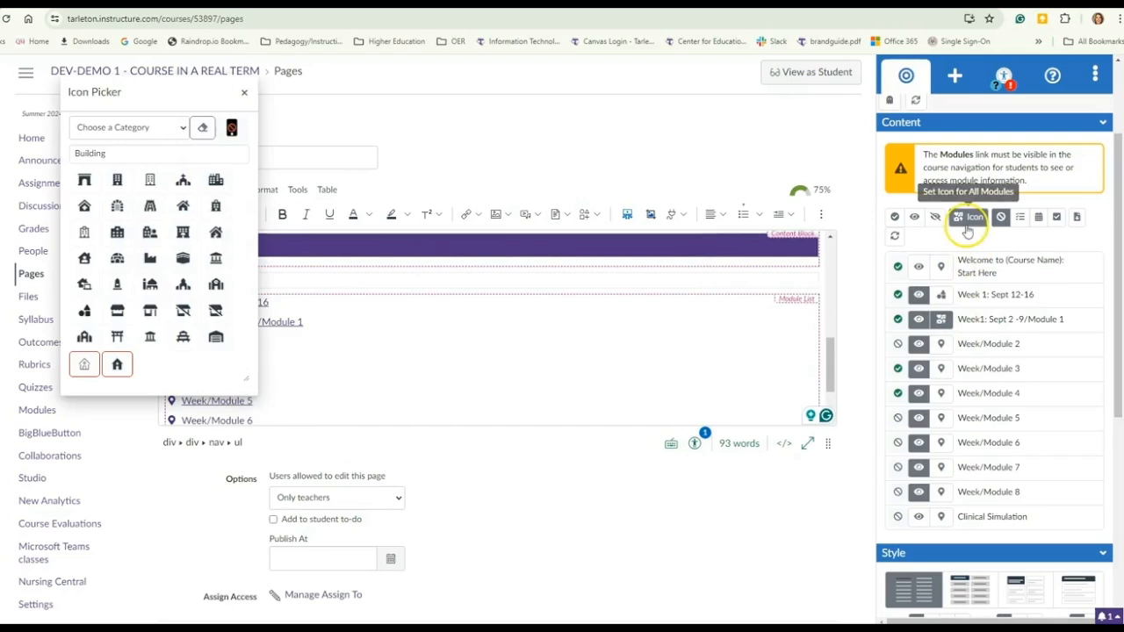
left_click(968, 220)
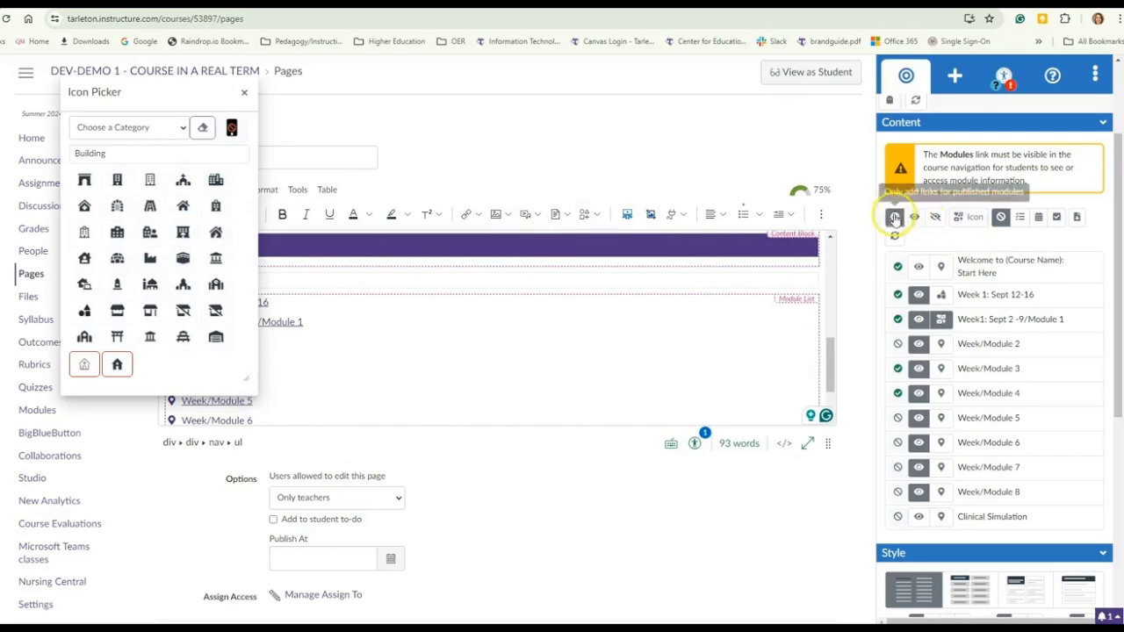
left_click(995, 219)
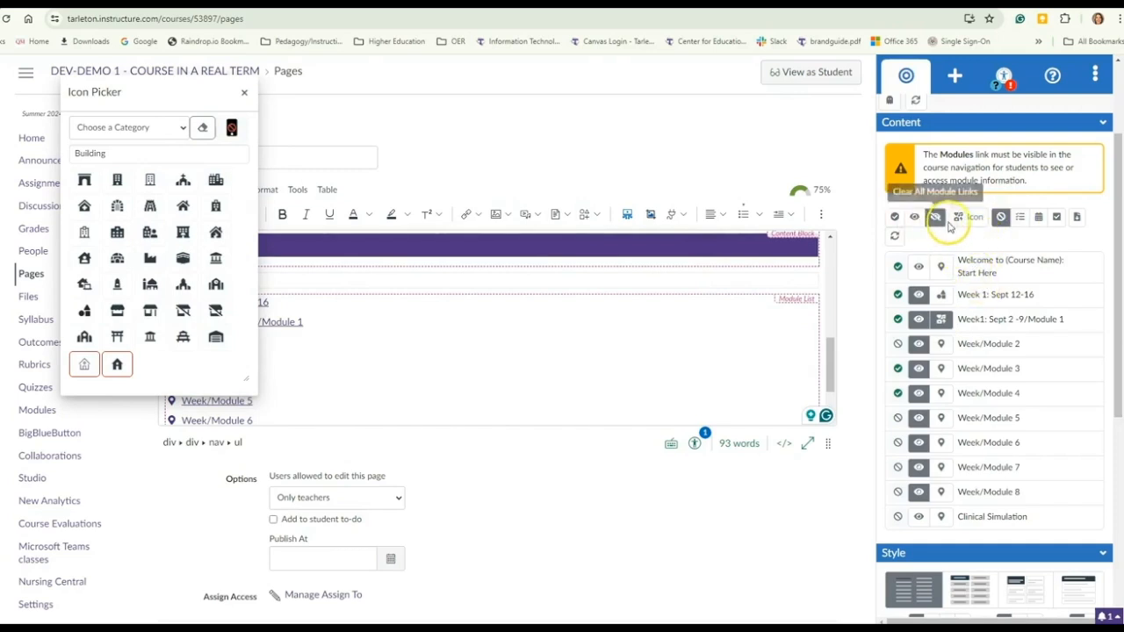
- Remove the icons from all the displayed module links at once
left_click(973, 221)
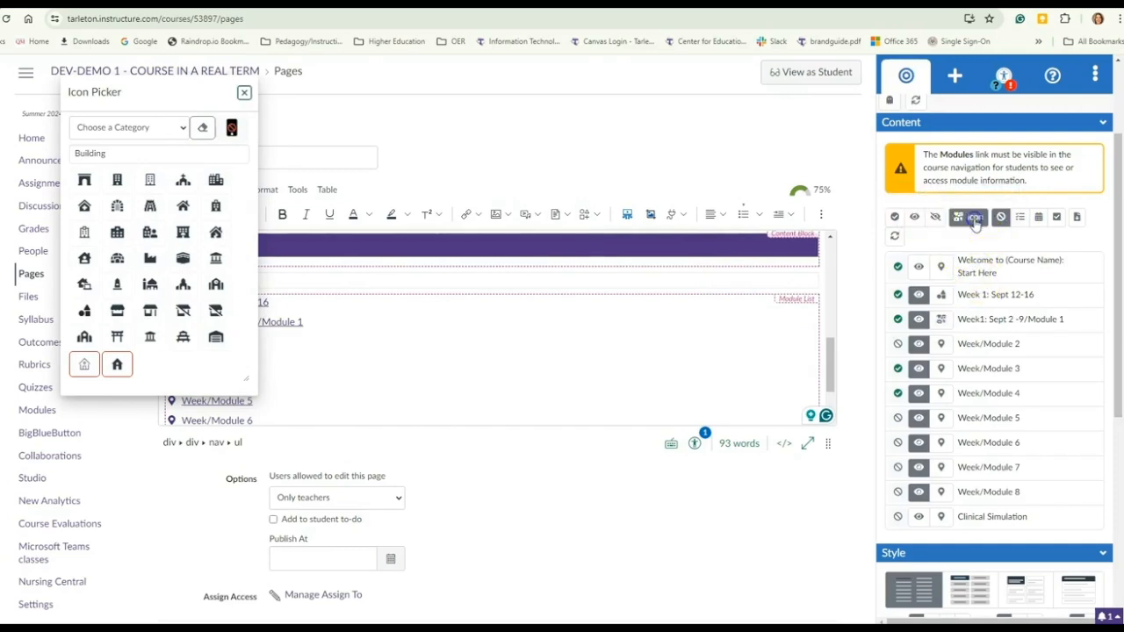
left_click(204, 132)
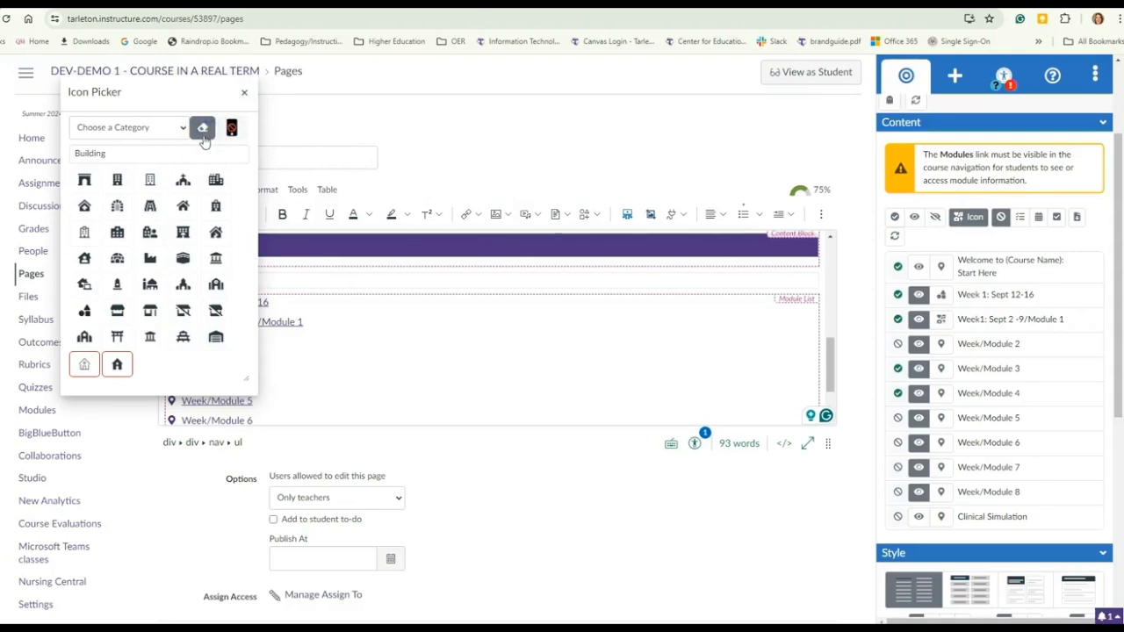
left_click(245, 93)
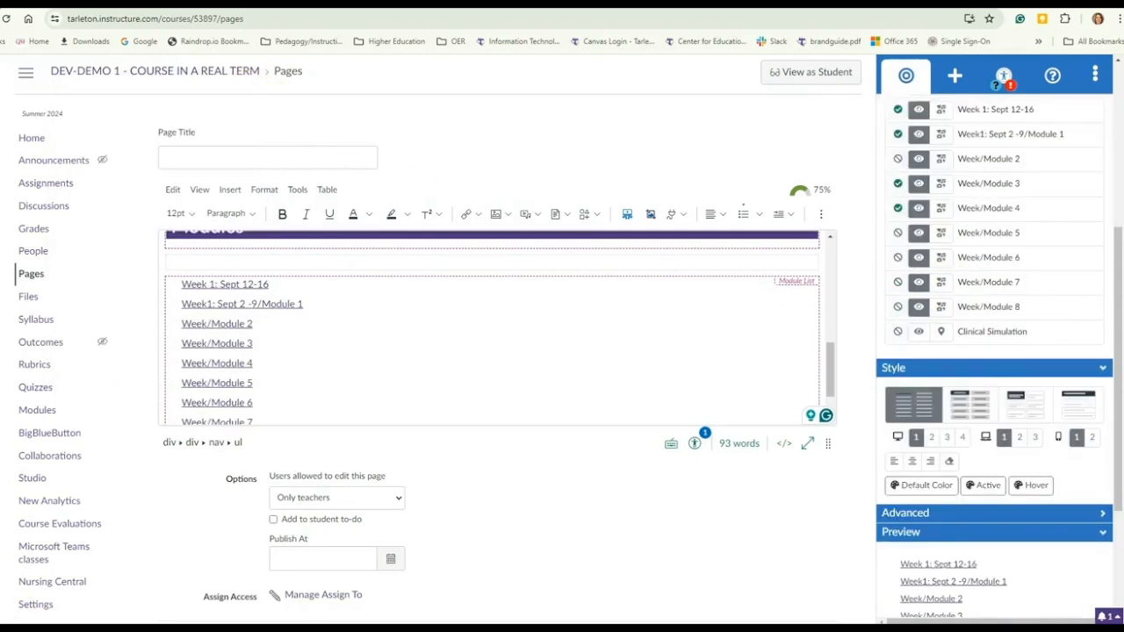
scroll(971, 296, "up", 3)
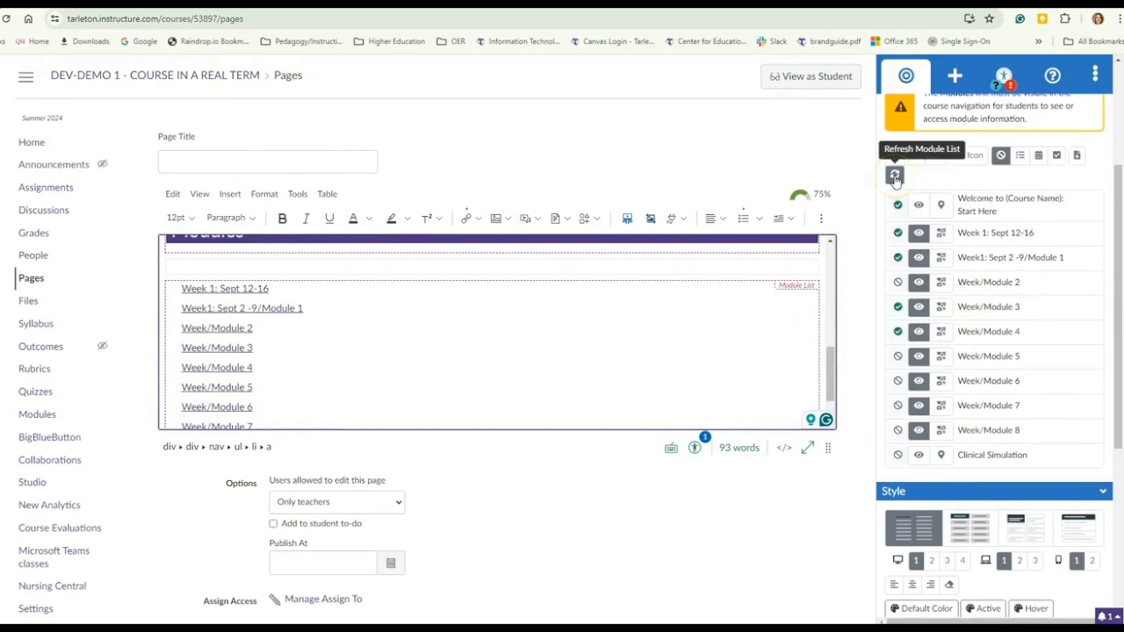
left_click(894, 177)
left_click(984, 159)
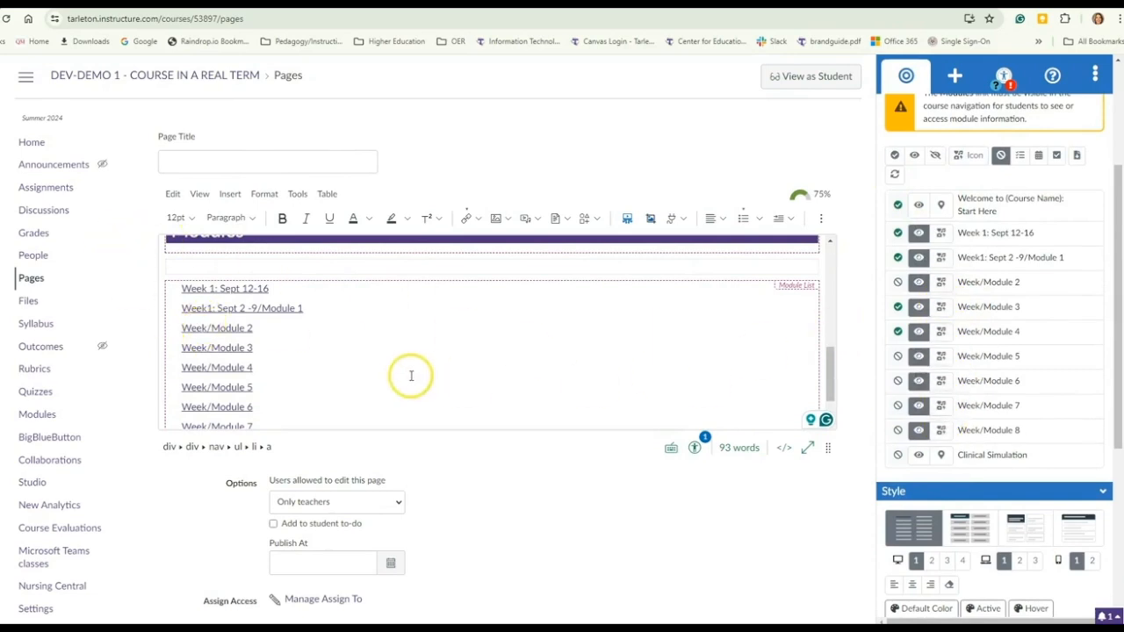
- Arrange the module list in 3 columns on desktop, 2 columns on laptop and 2 columns on mobile
scroll(284, 372, "down", 2)
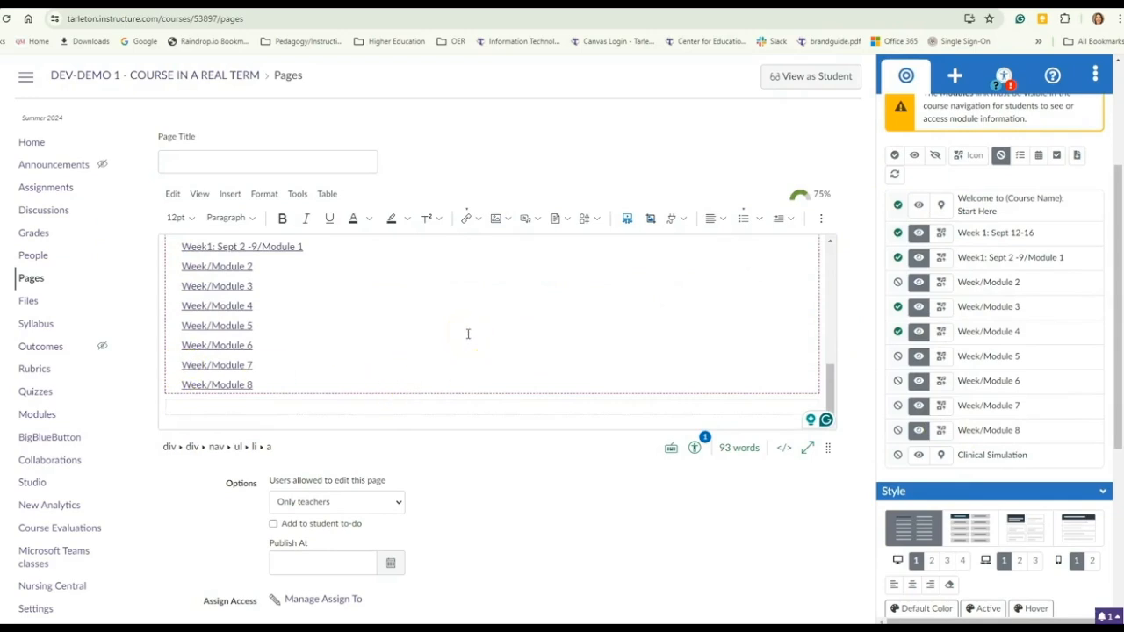
scroll(468, 334, "up", 2)
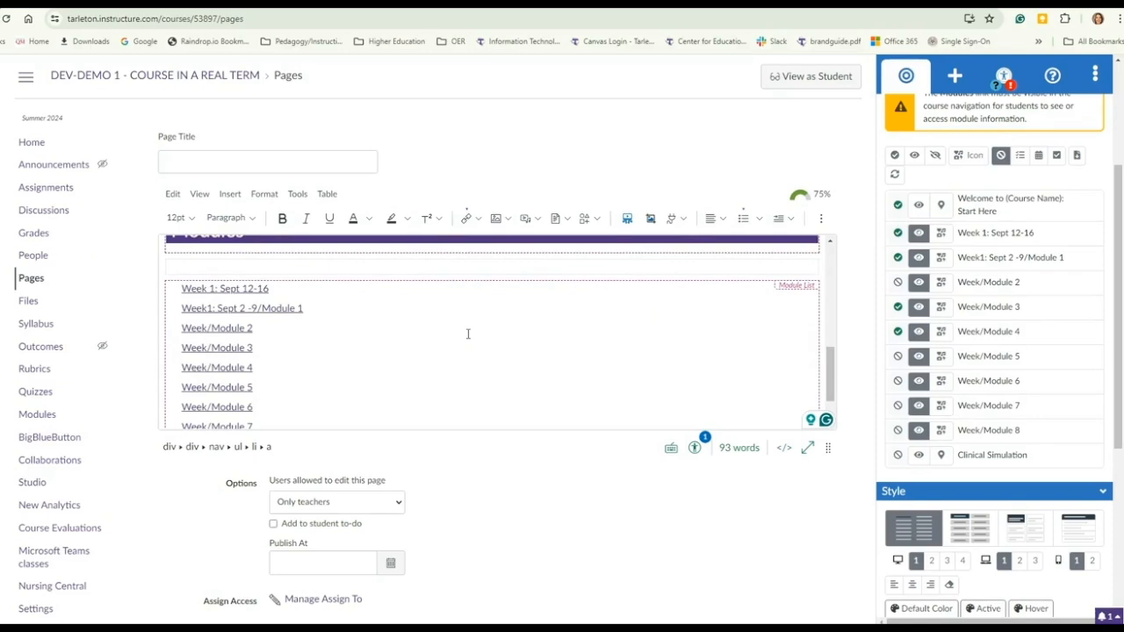
scroll(1069, 389, "down", 3)
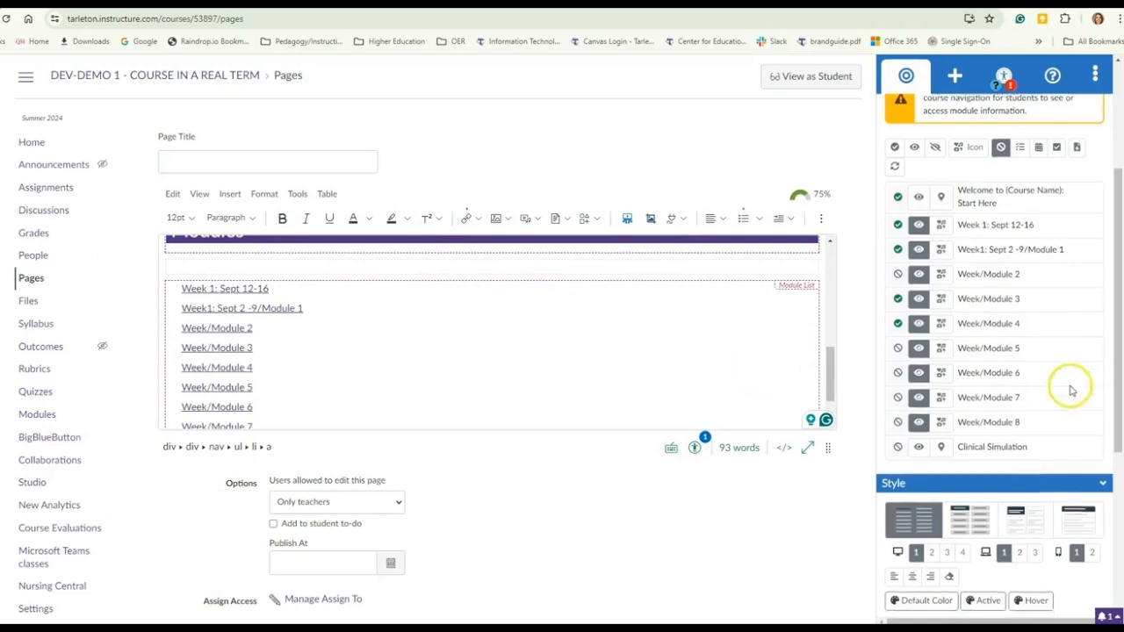
left_click(1101, 370)
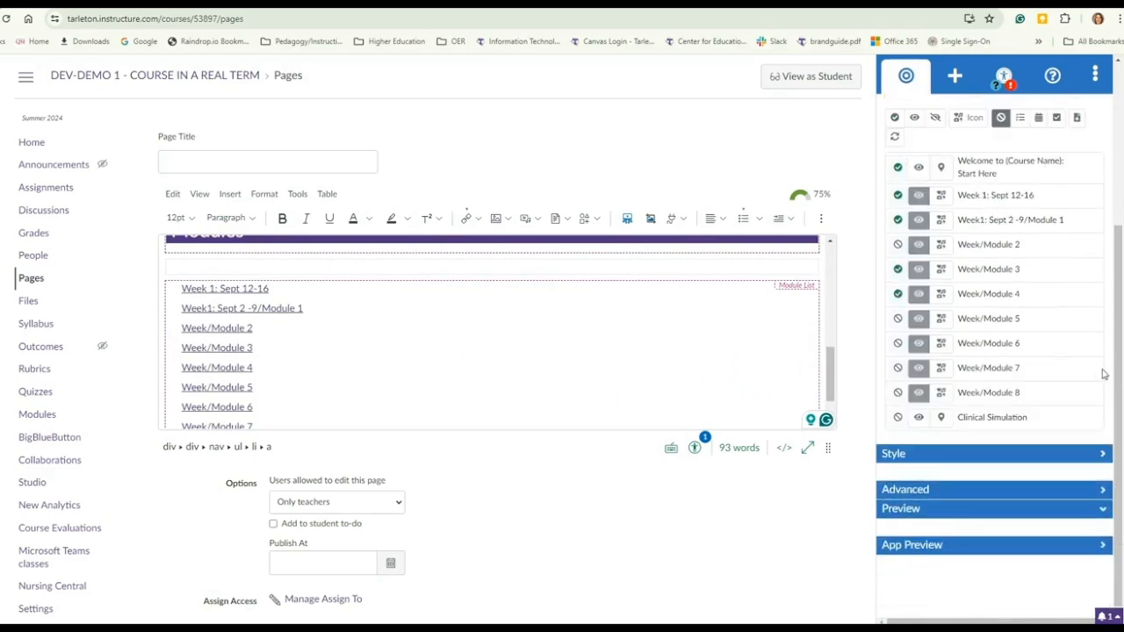
left_click(1098, 457)
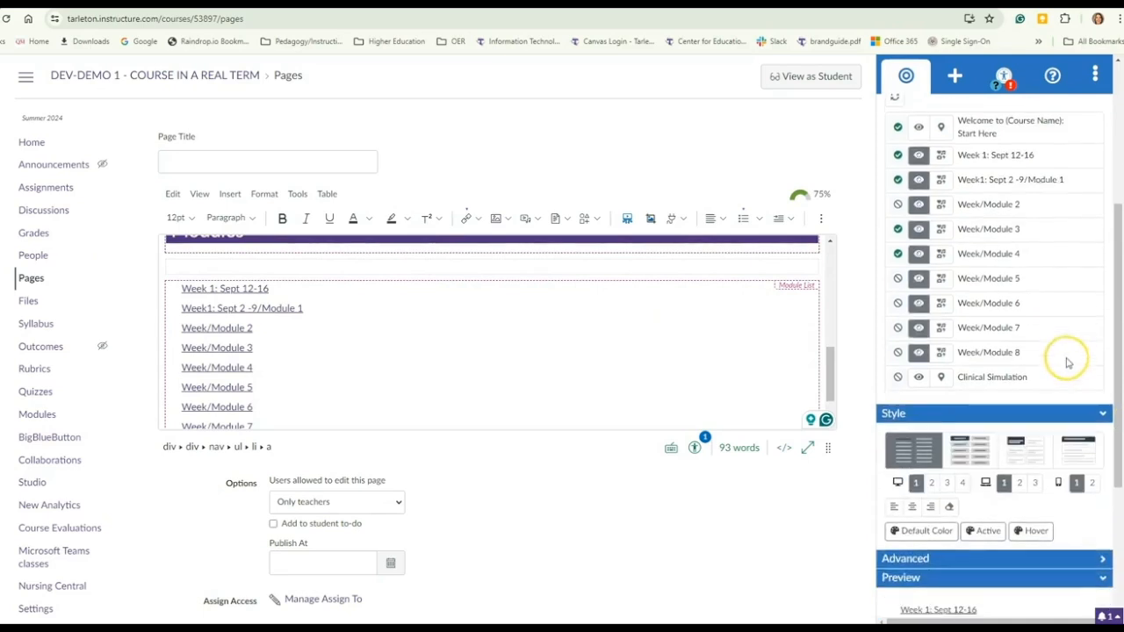
scroll(1066, 363, "down", 2)
scroll(1067, 362, "down", 1)
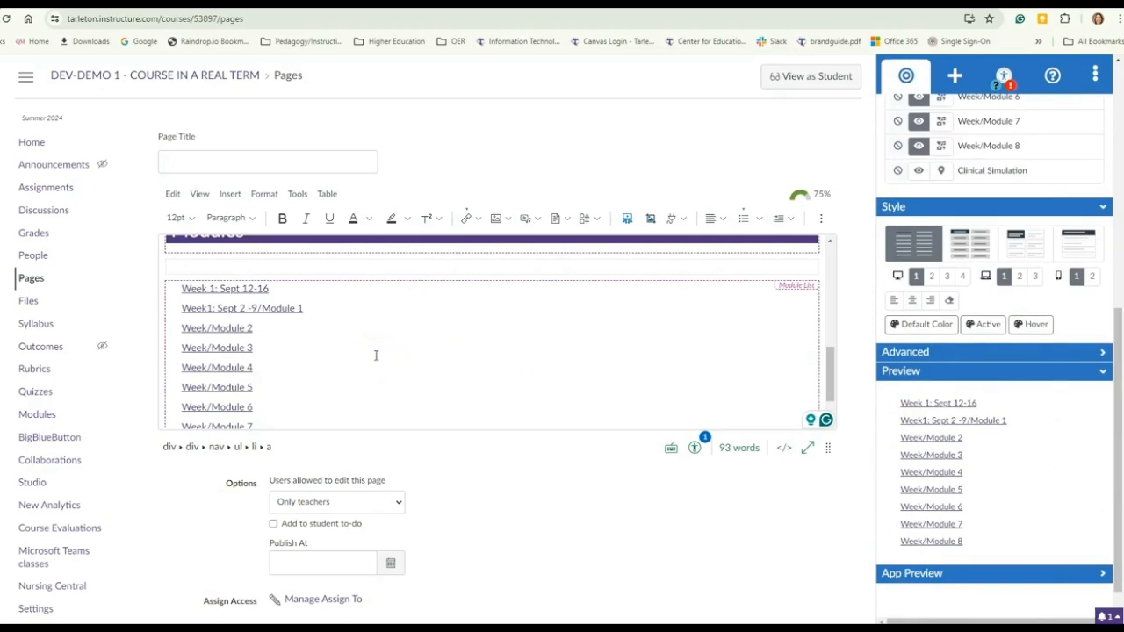
left_click(932, 276)
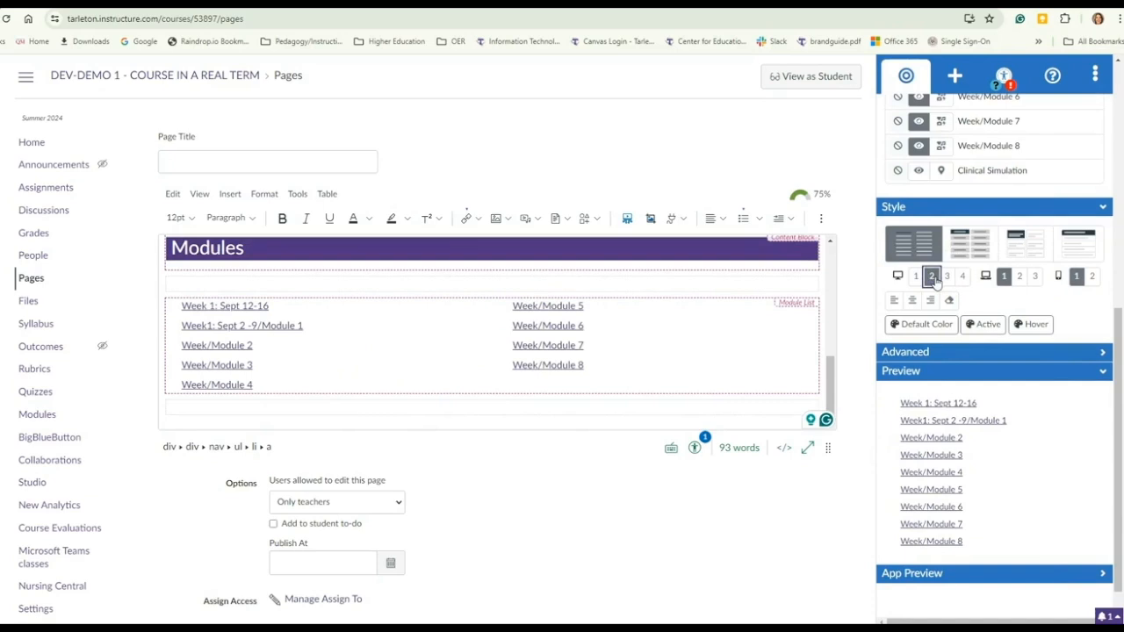
left_click(947, 277)
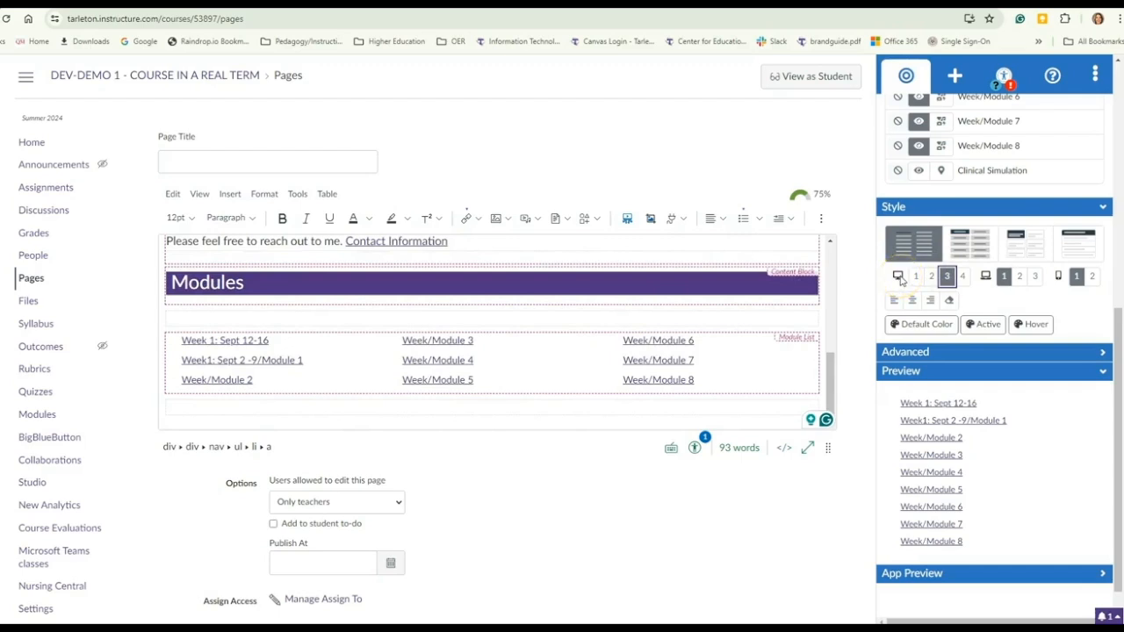
left_click(1019, 279)
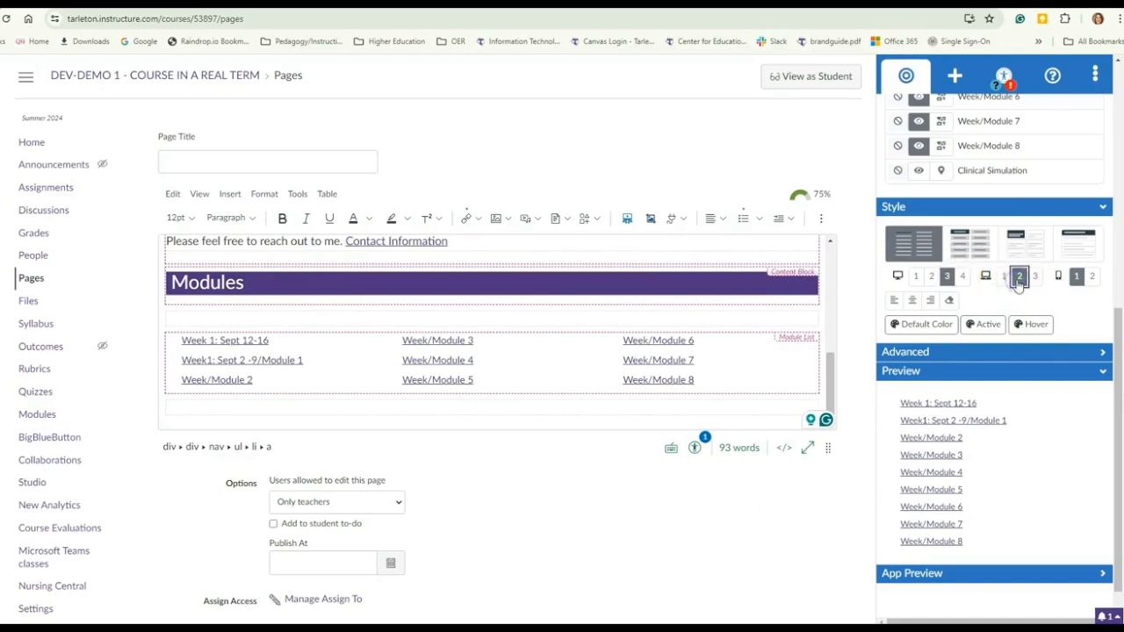
left_click(1092, 278)
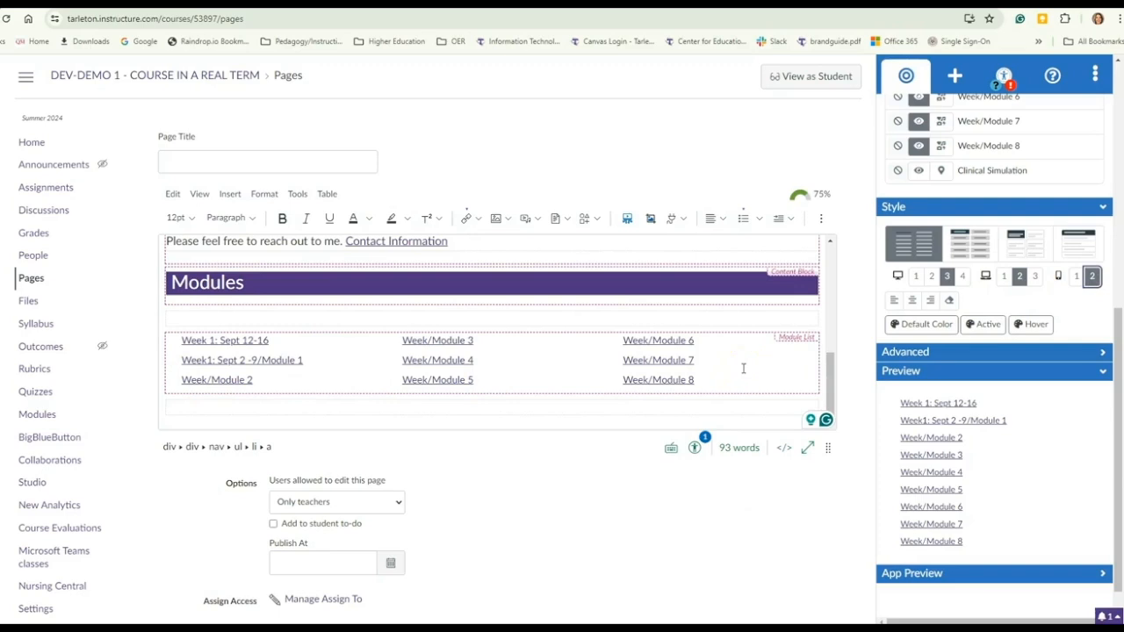
- Set the module list's Quick Links option to All in its advanced settings
left_click(1100, 375)
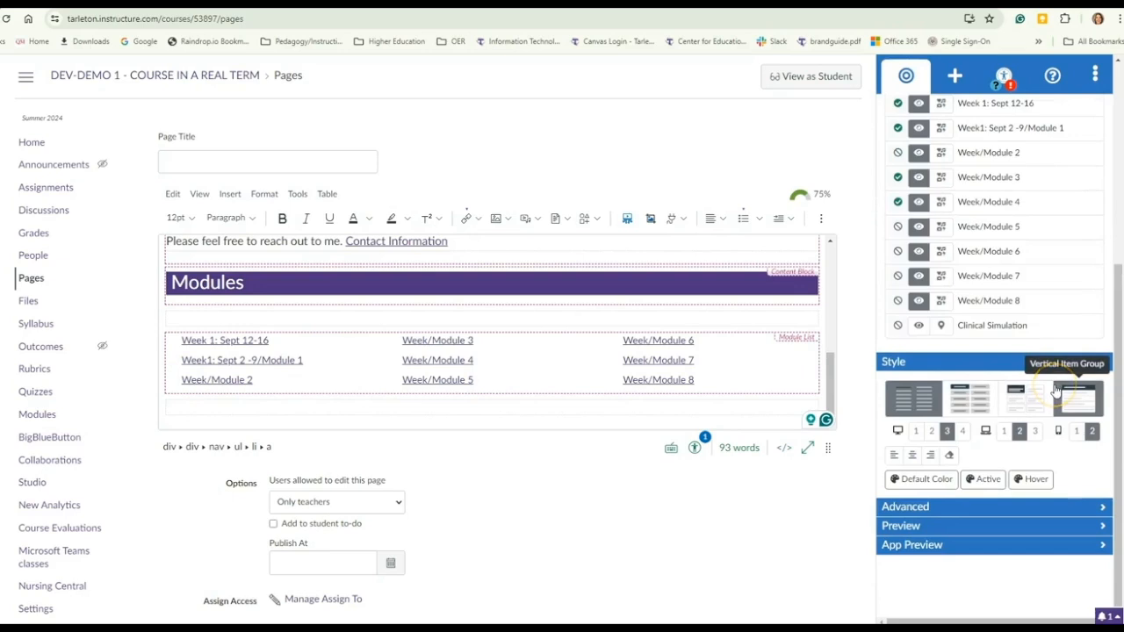
scroll(1056, 391, "down", 1)
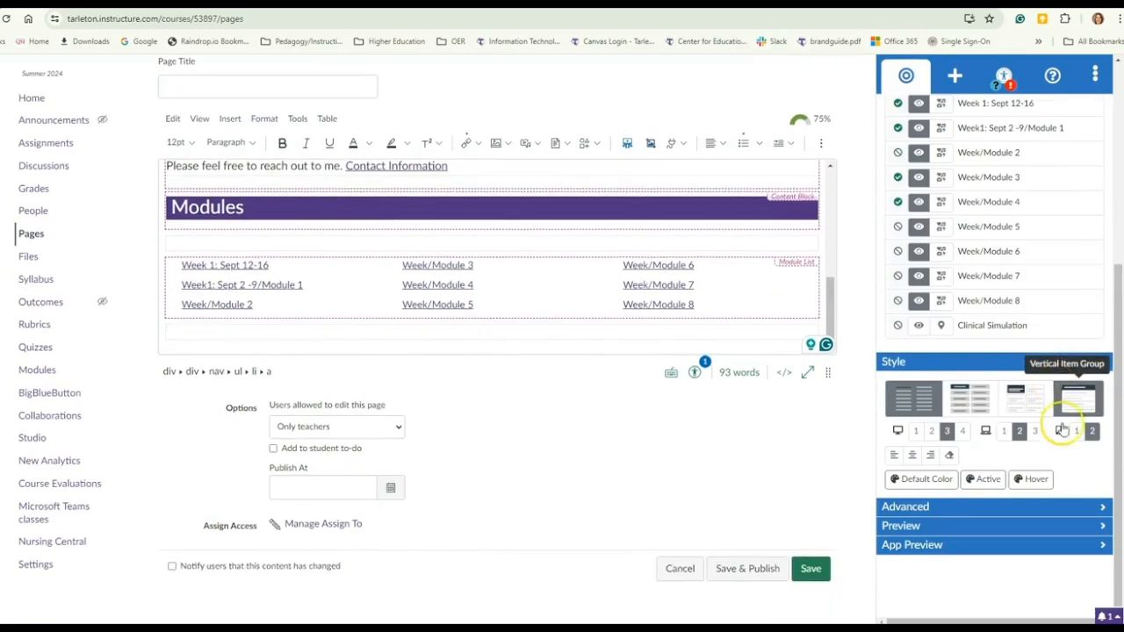
left_click(1097, 508)
scroll(1056, 444, "down", 2)
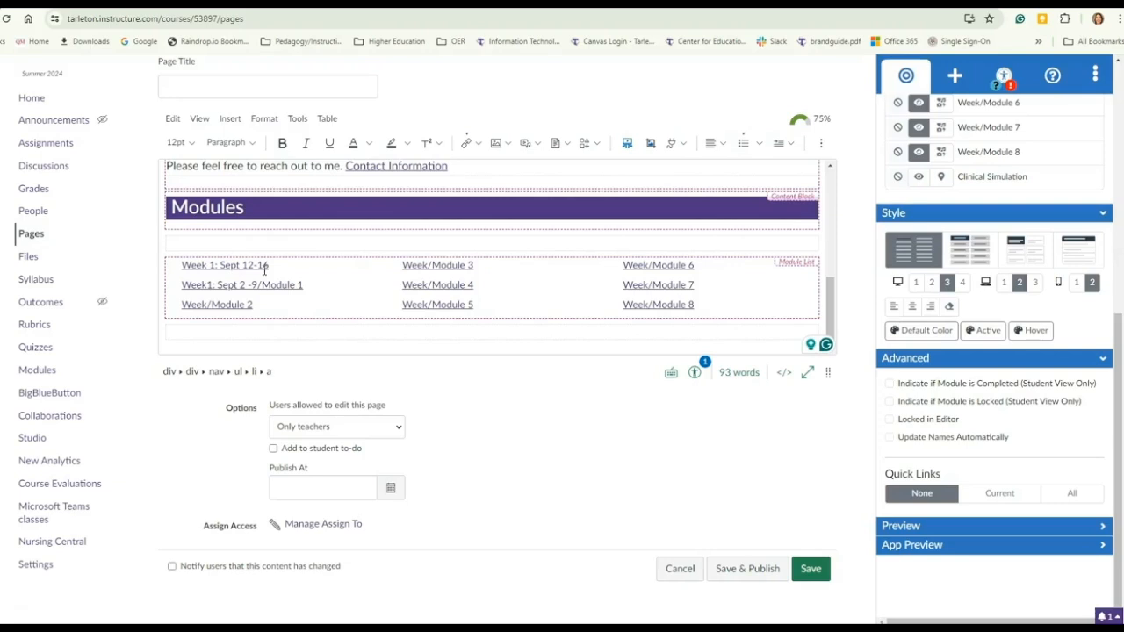
left_click(1073, 496)
scroll(931, 432, "down", 1)
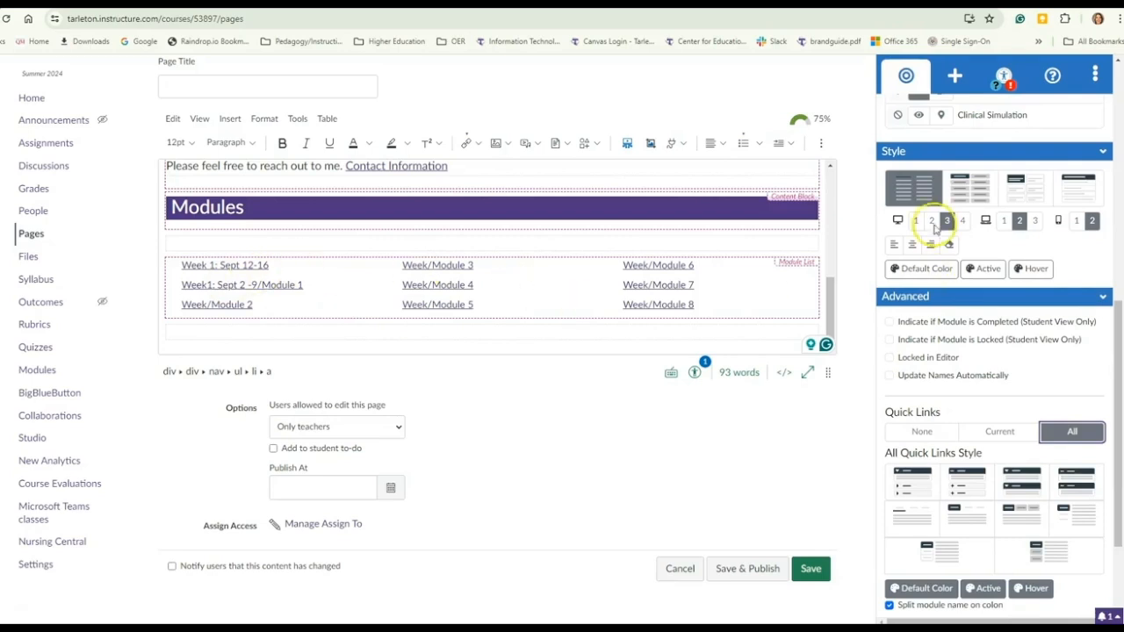
- Try the Current option for the module list's Quick Links and return to All
left_click(989, 434)
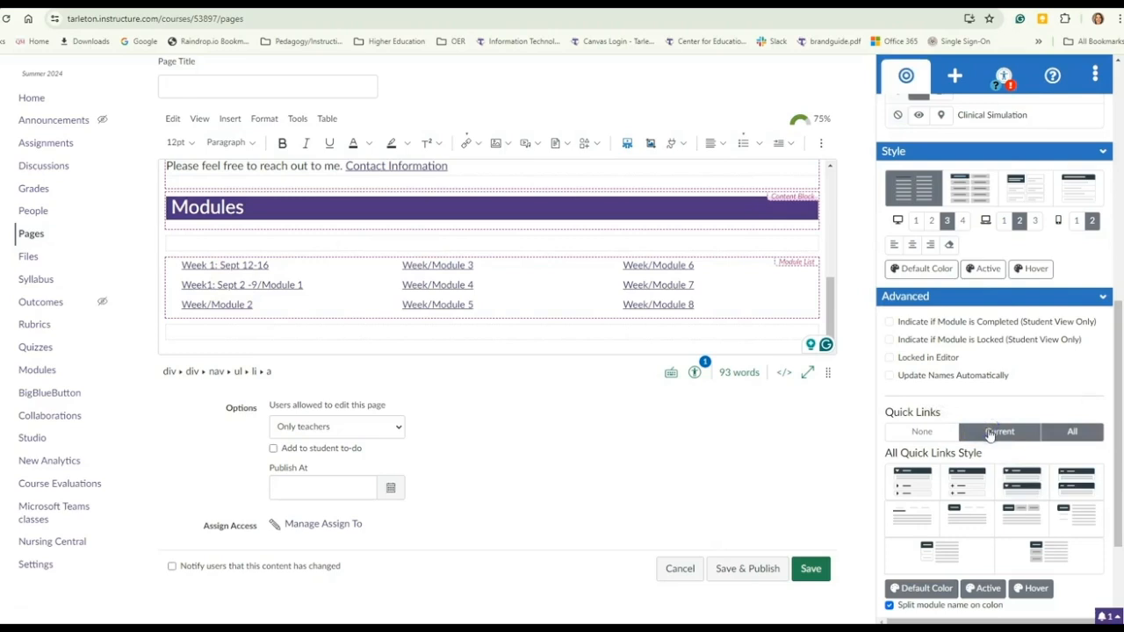
scroll(932, 360, "down", 1)
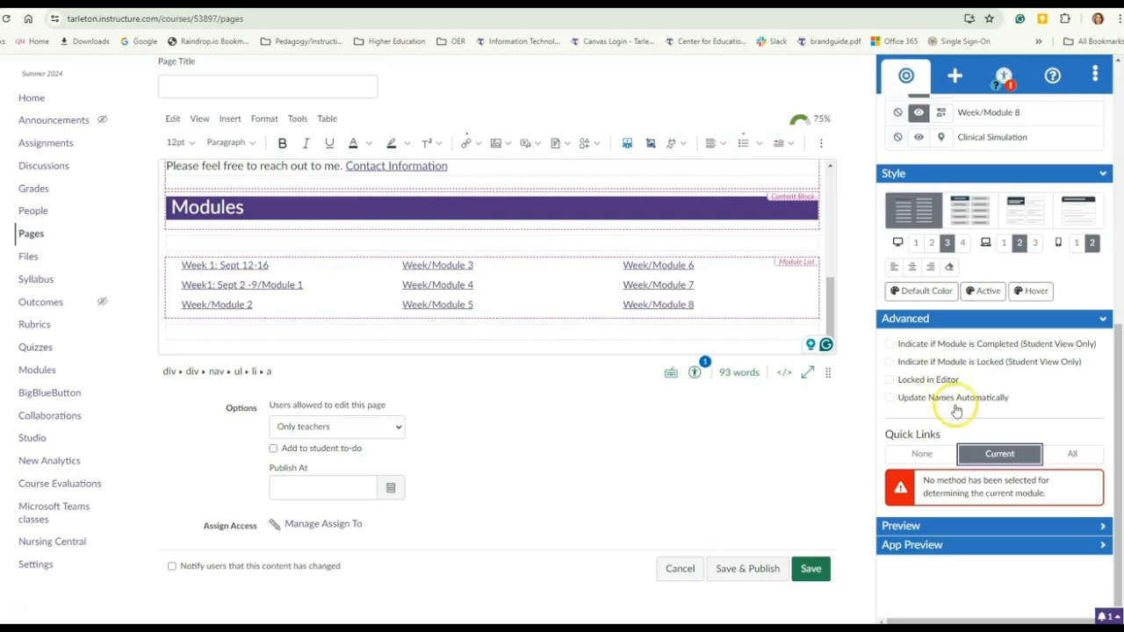
left_click(1073, 454)
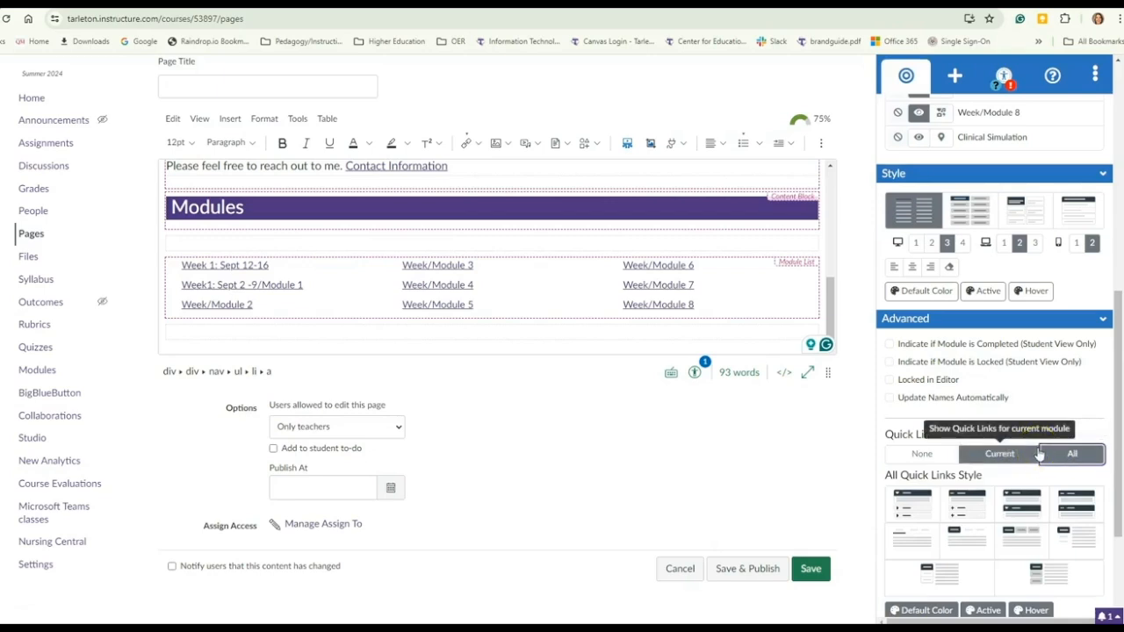
left_click(1072, 455)
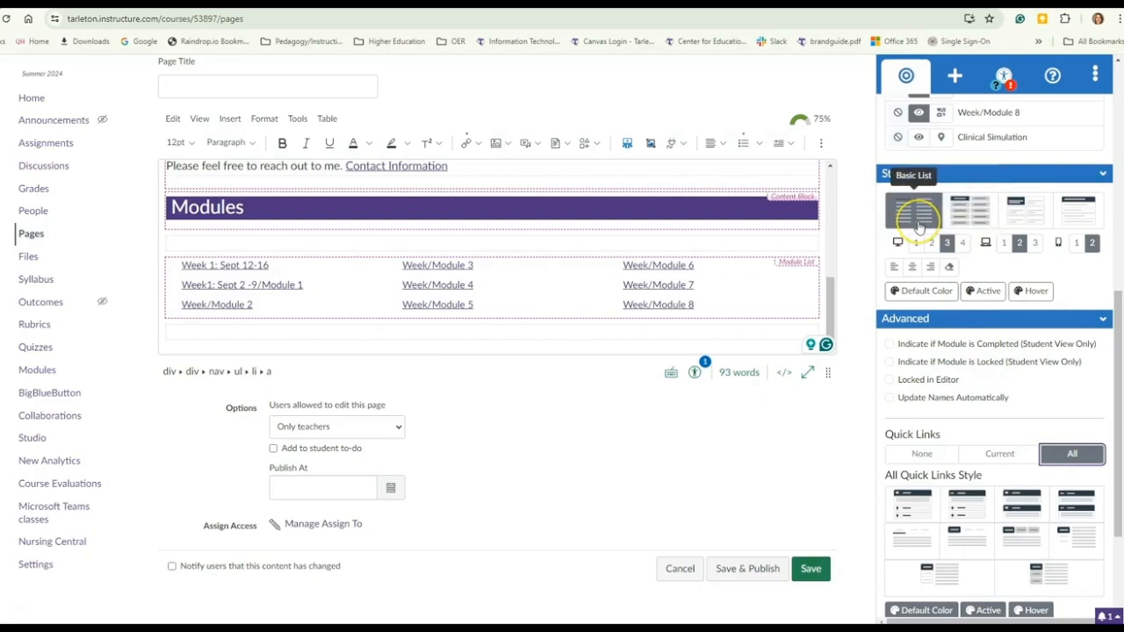
- Apply the Underlined Tabs style to the module list's Quick Links
scroll(957, 378, "down", 2)
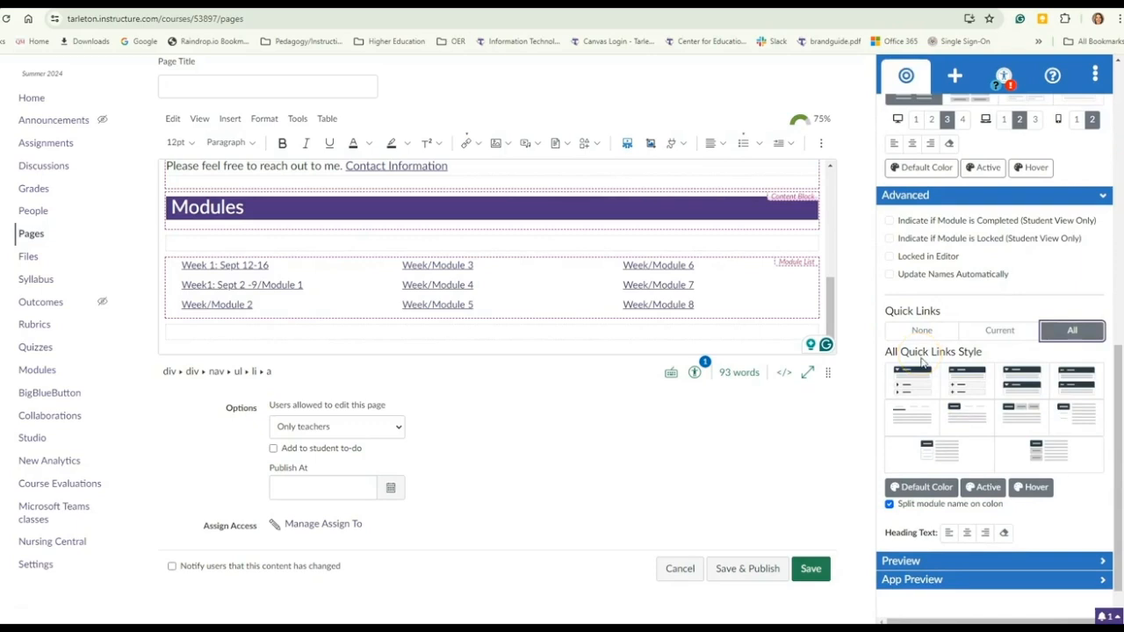
scroll(922, 362, "down", 1)
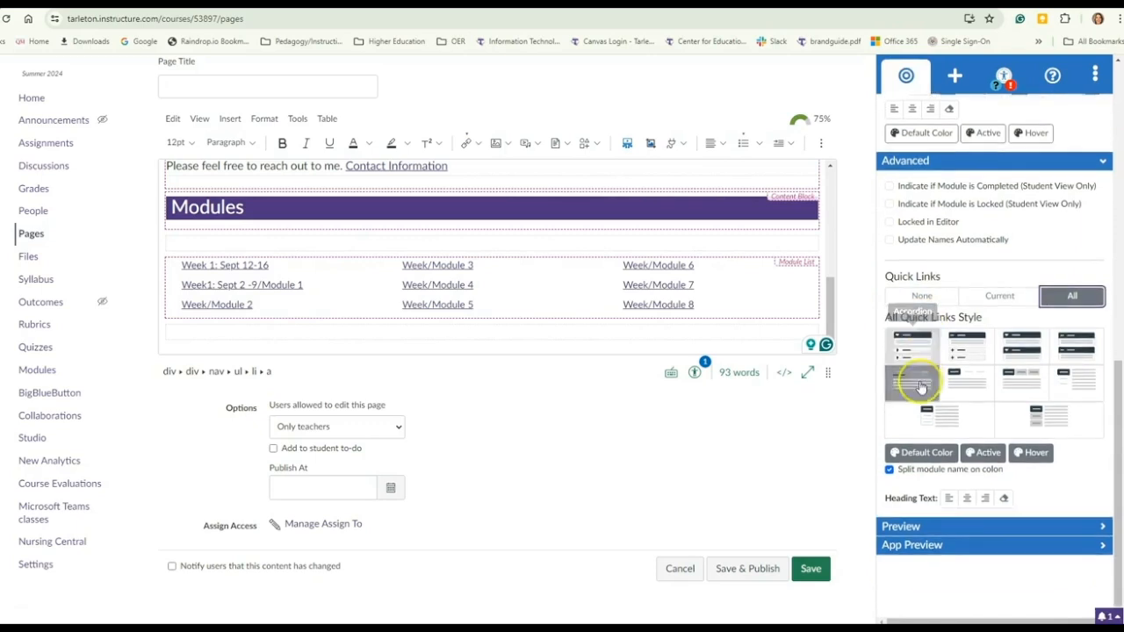
left_click(916, 392)
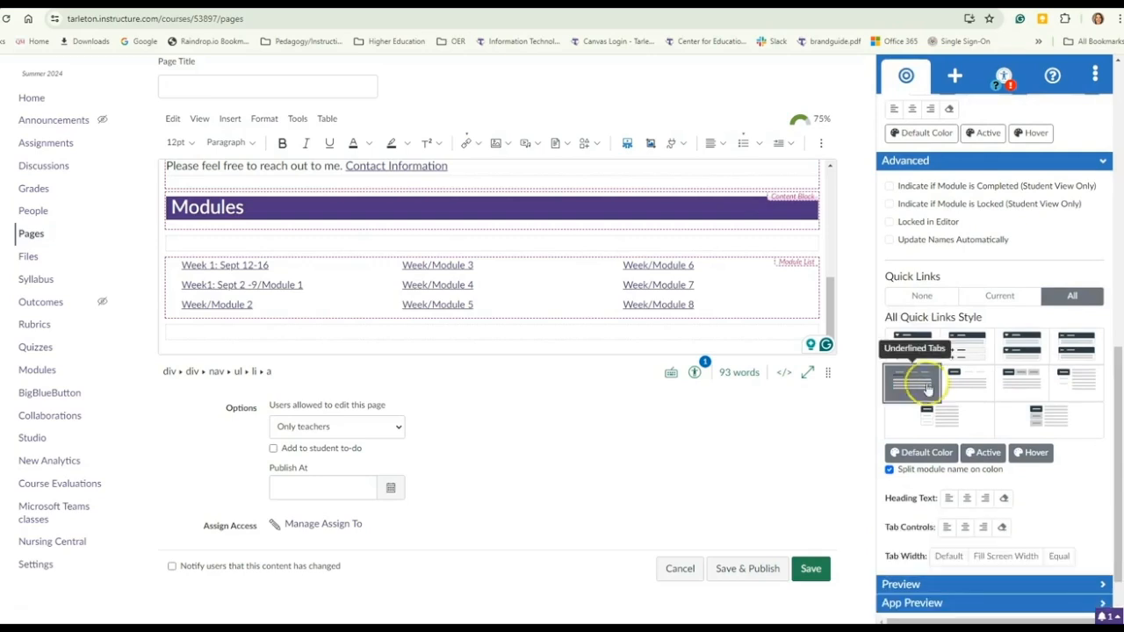
left_click(986, 409)
scroll(988, 409, "up", 1)
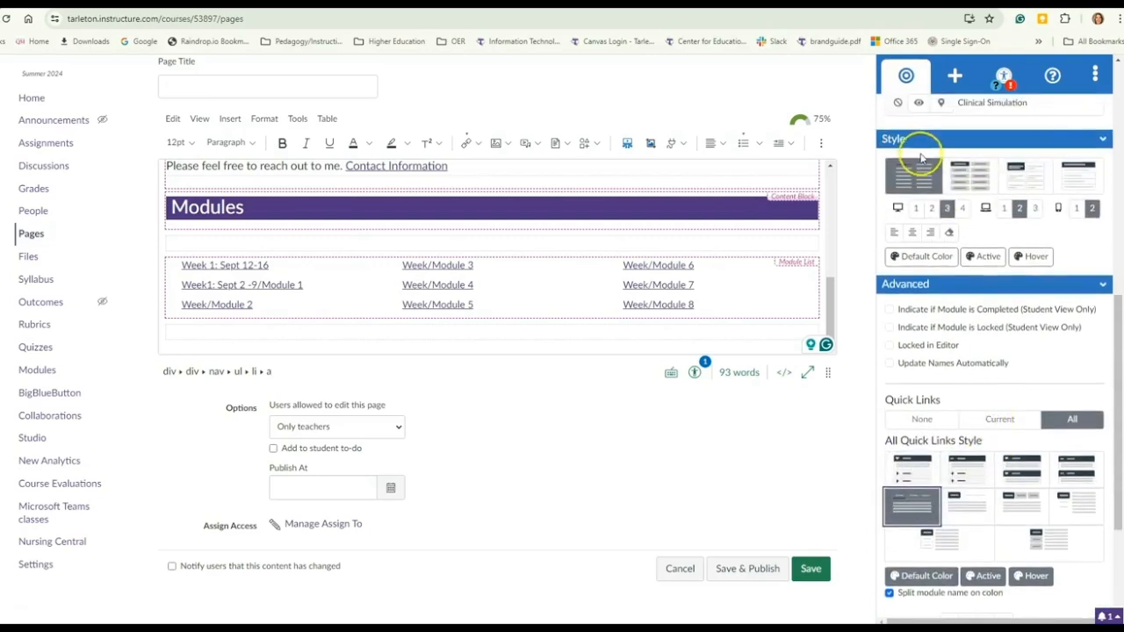
scroll(948, 233, "down", 1)
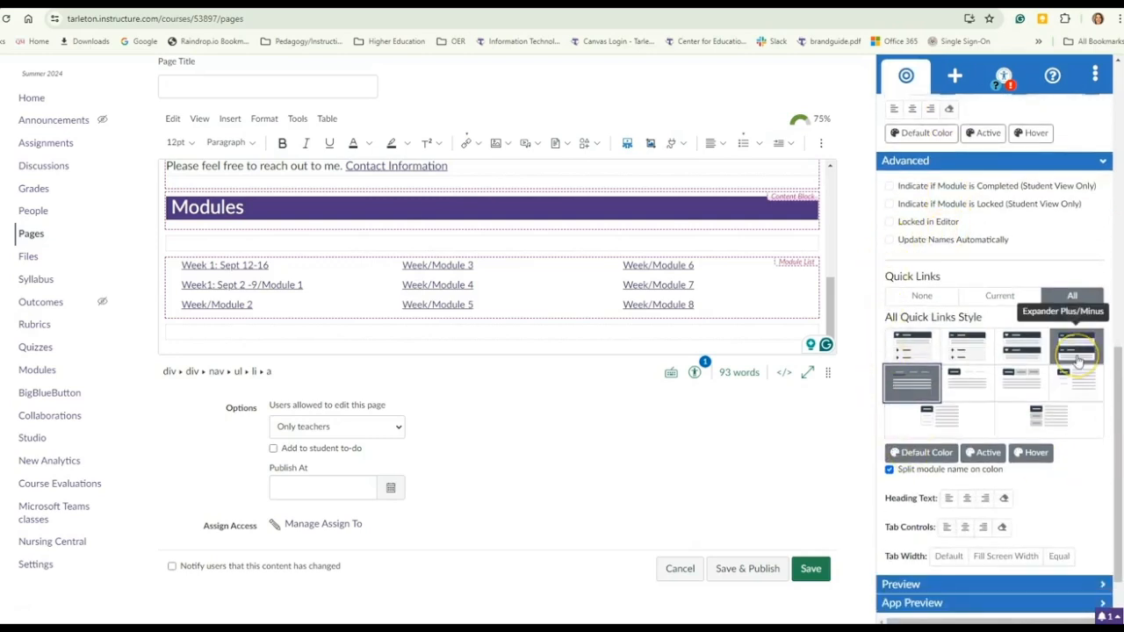
scroll(1076, 377, "down", 1)
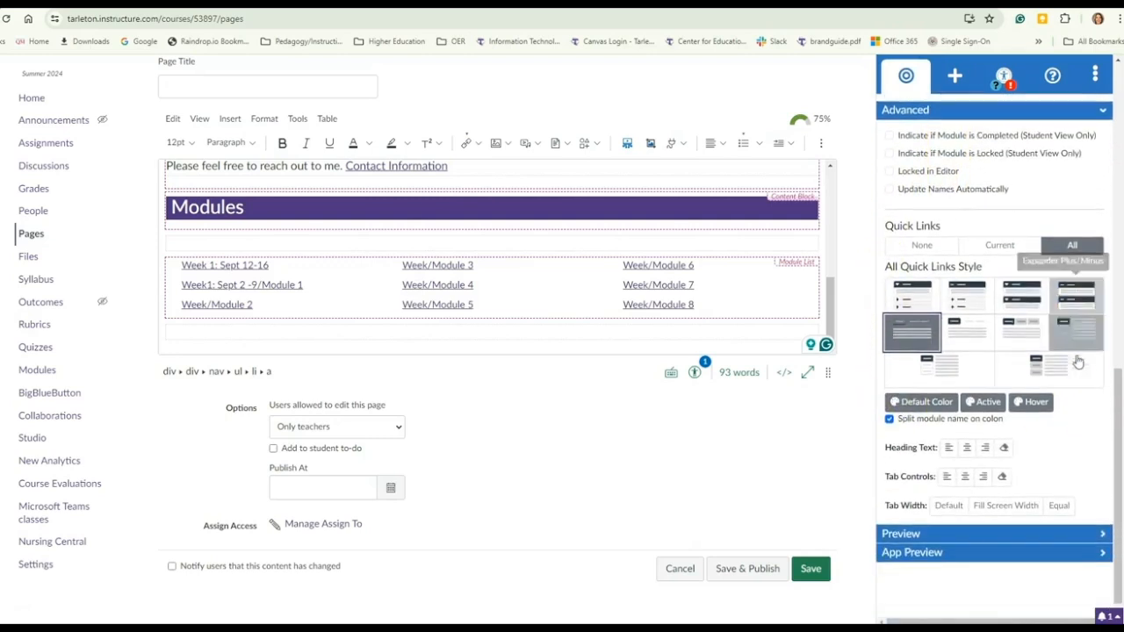
- Preview the tabbed Quick Links and examine the contents of the Week1, Week/Module 2 and Week 1 tabs
left_click(1075, 525)
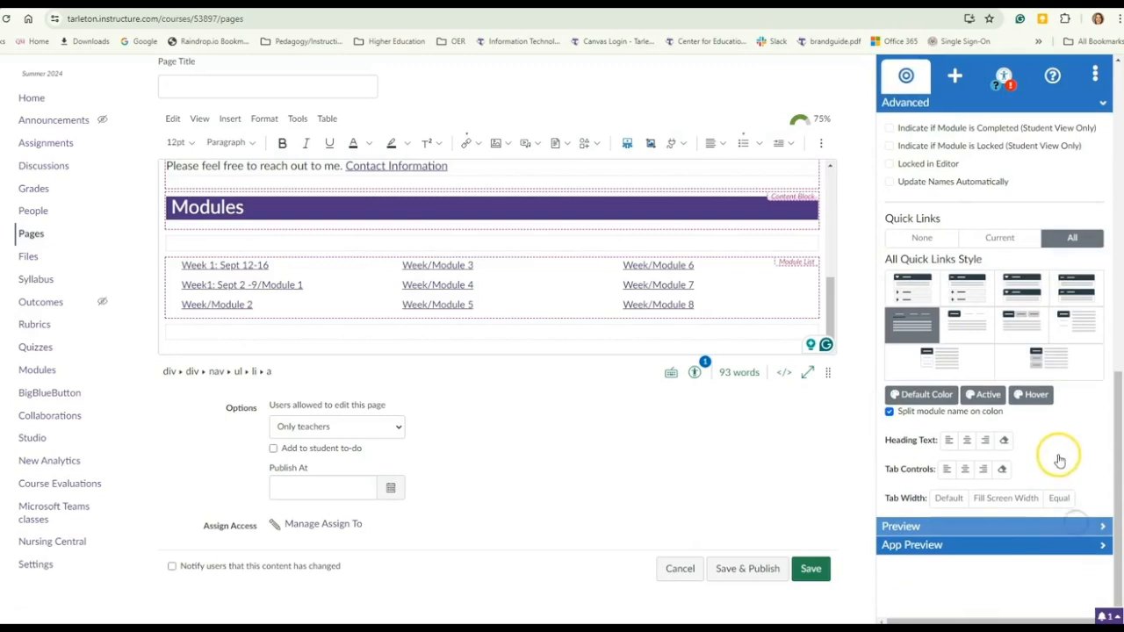
scroll(1058, 459, "down", 3)
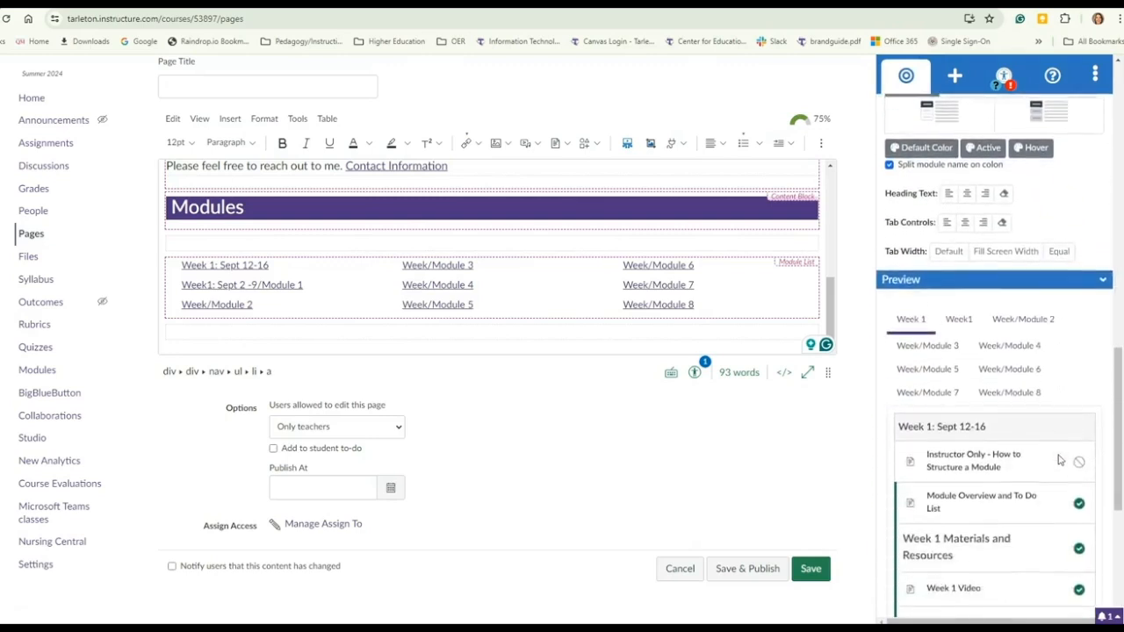
left_click(955, 258)
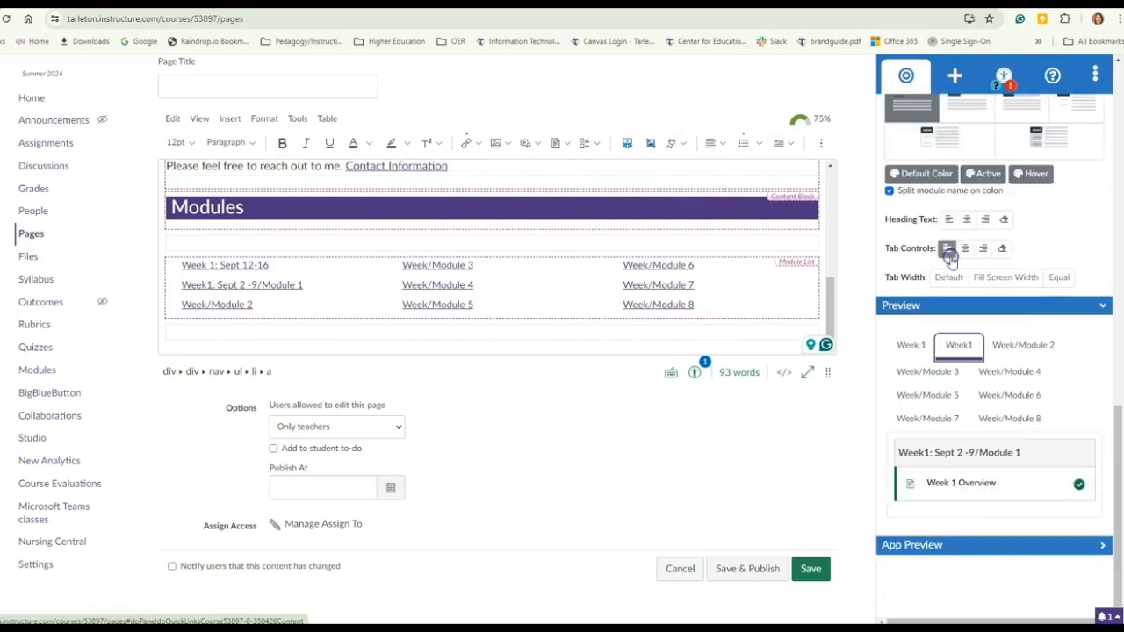
left_click(1025, 344)
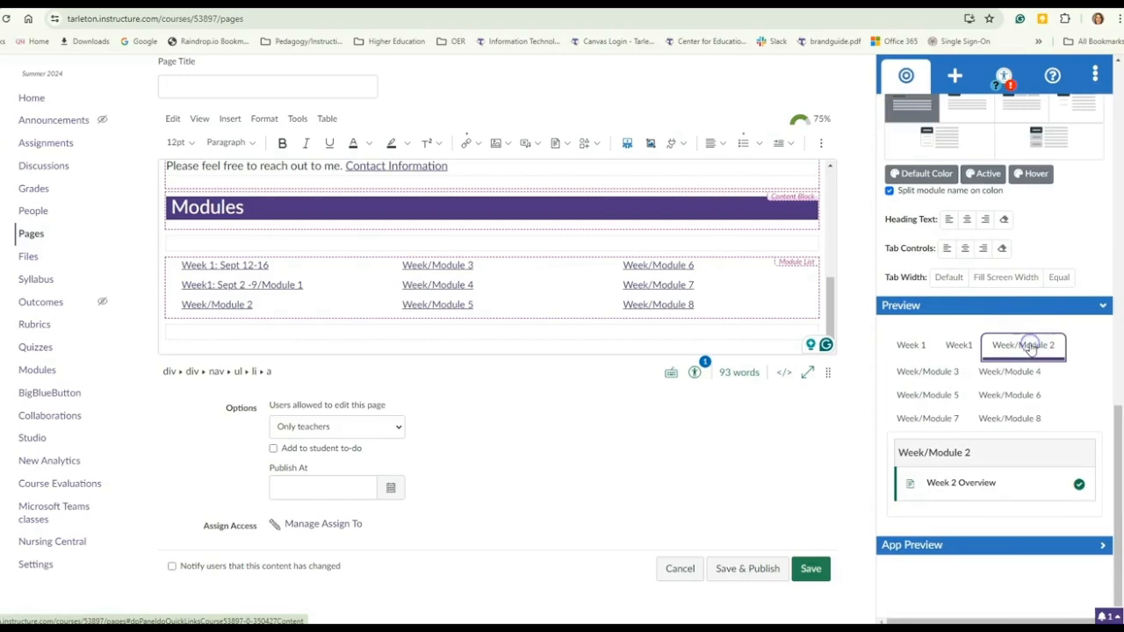
left_click(911, 346)
scroll(996, 384, "down", 3)
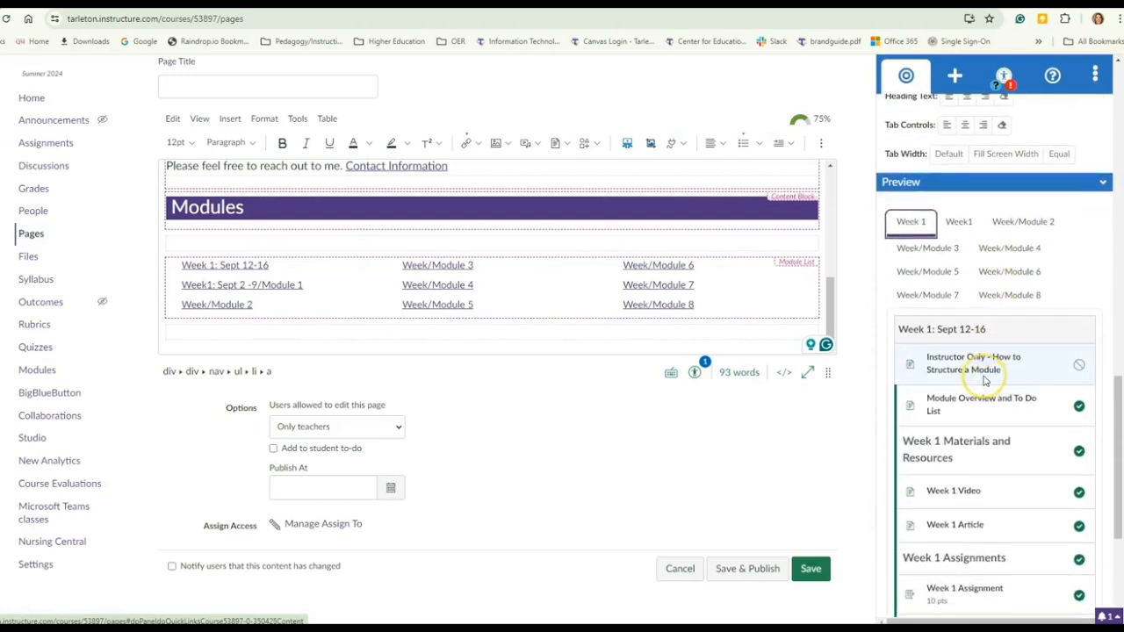
scroll(984, 380, "down", 4)
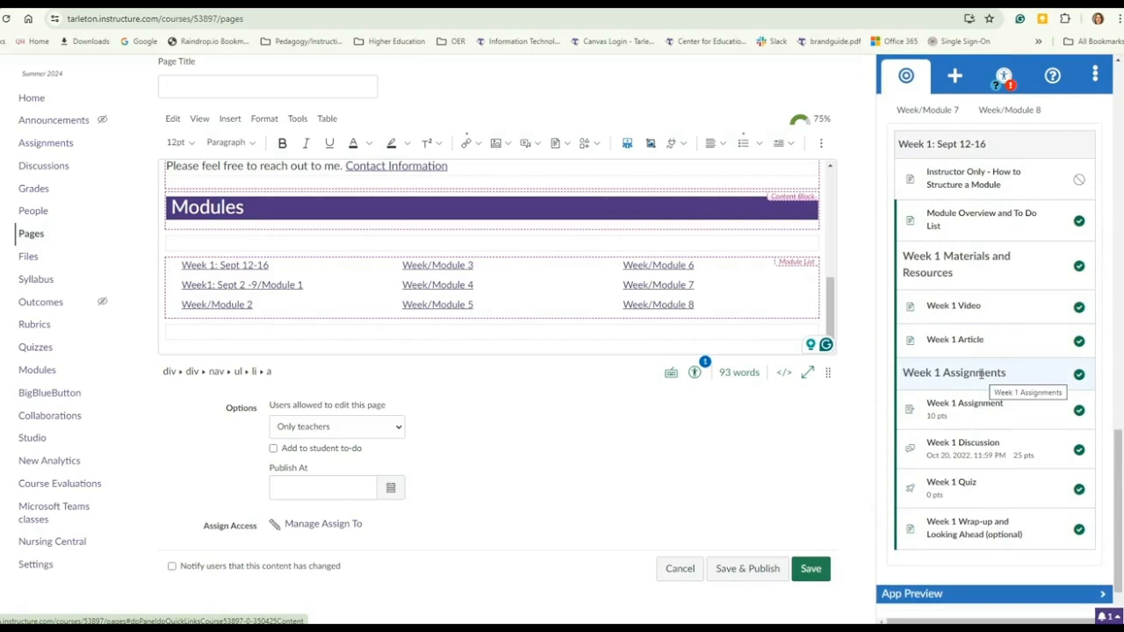
- Title the page Fall Home Page and save it
left_click(978, 216)
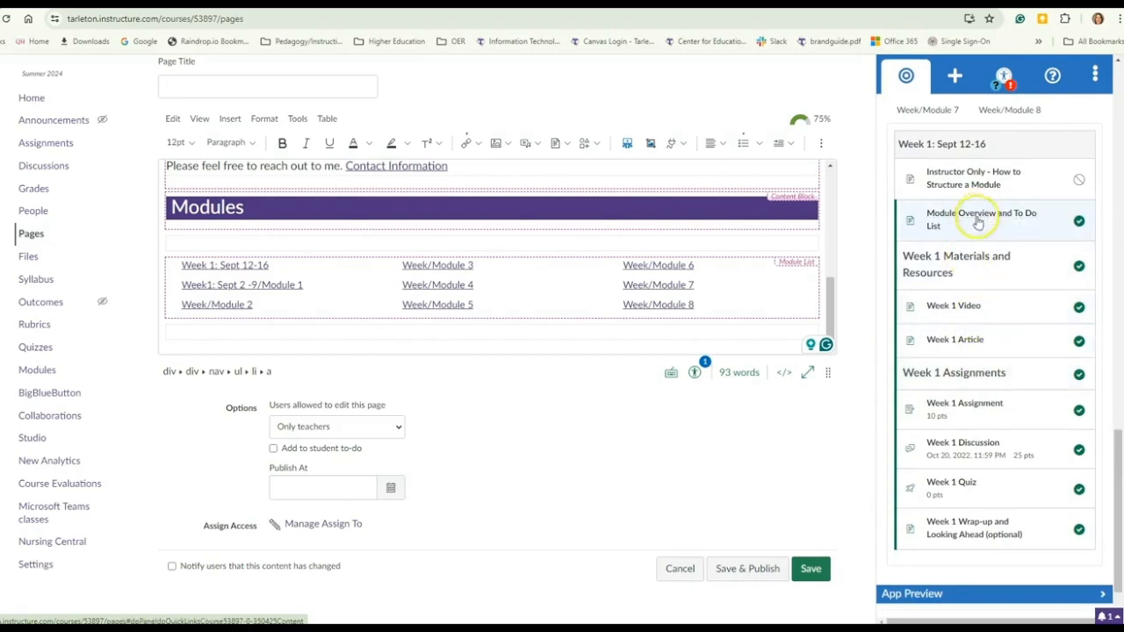
scroll(933, 244, "up", 3)
scroll(374, 309, "up", 5)
scroll(374, 309, "up", 1)
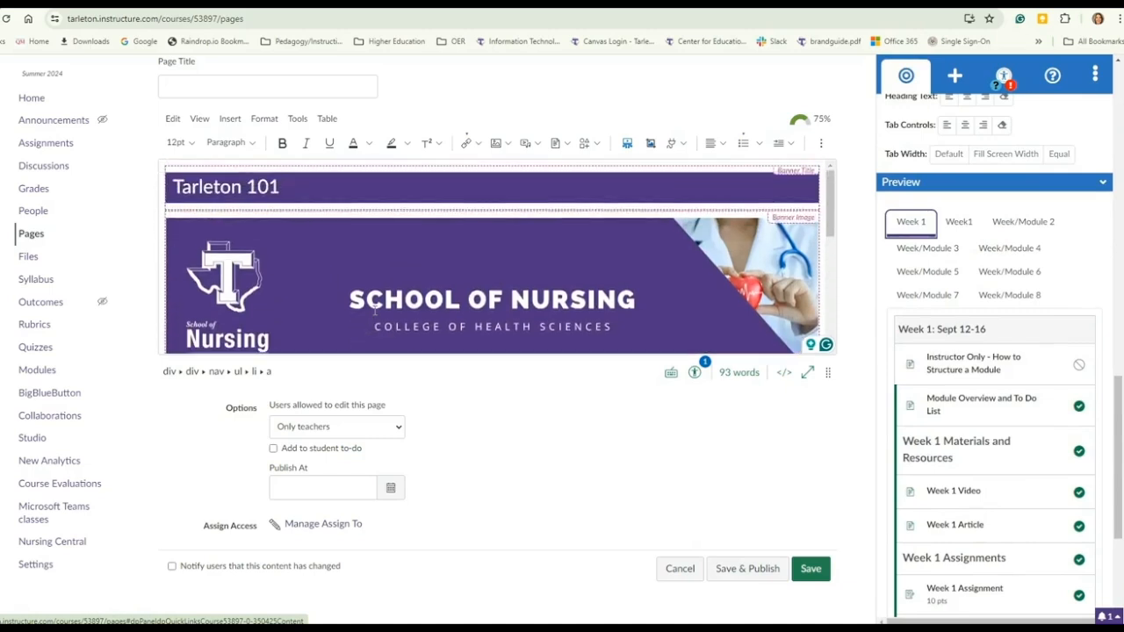
scroll(1045, 360, "up", 2)
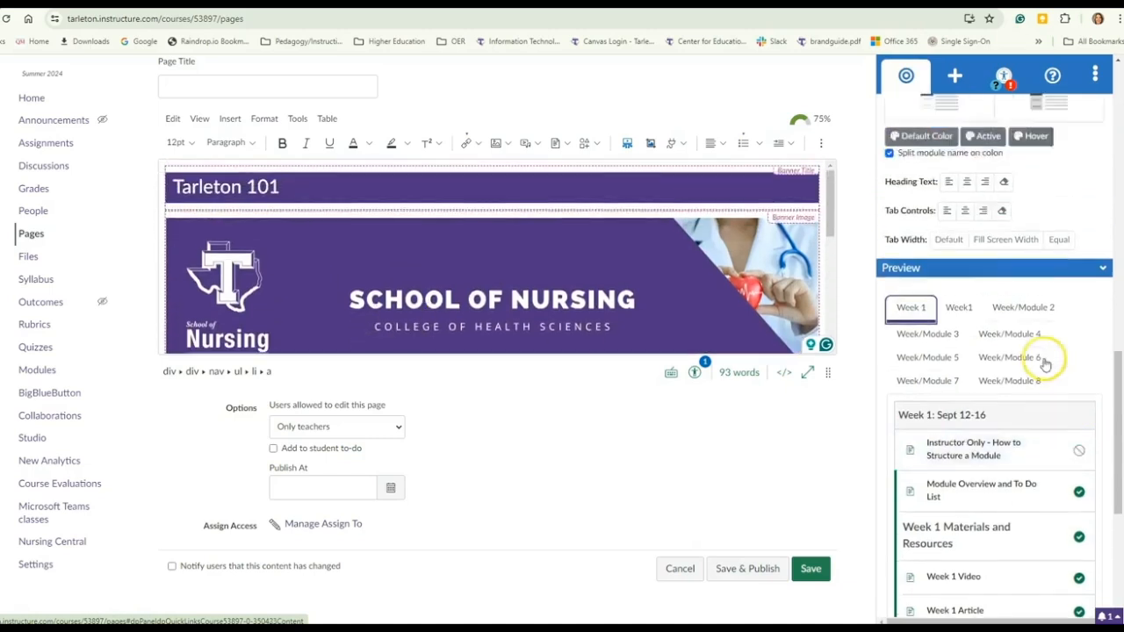
left_click(185, 81)
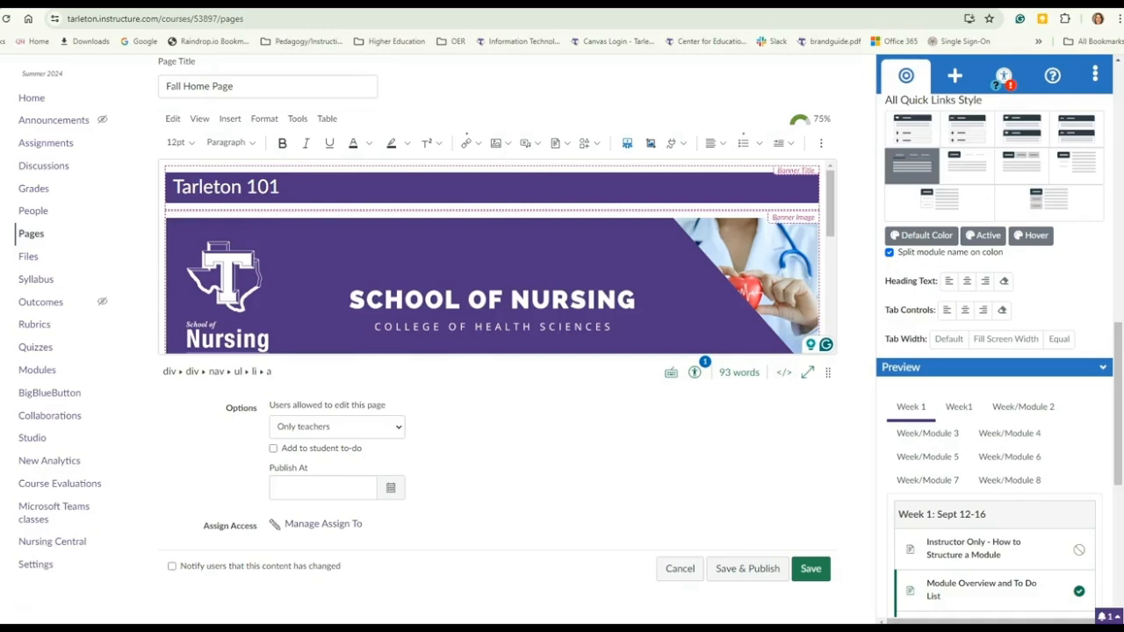
left_click(808, 568)
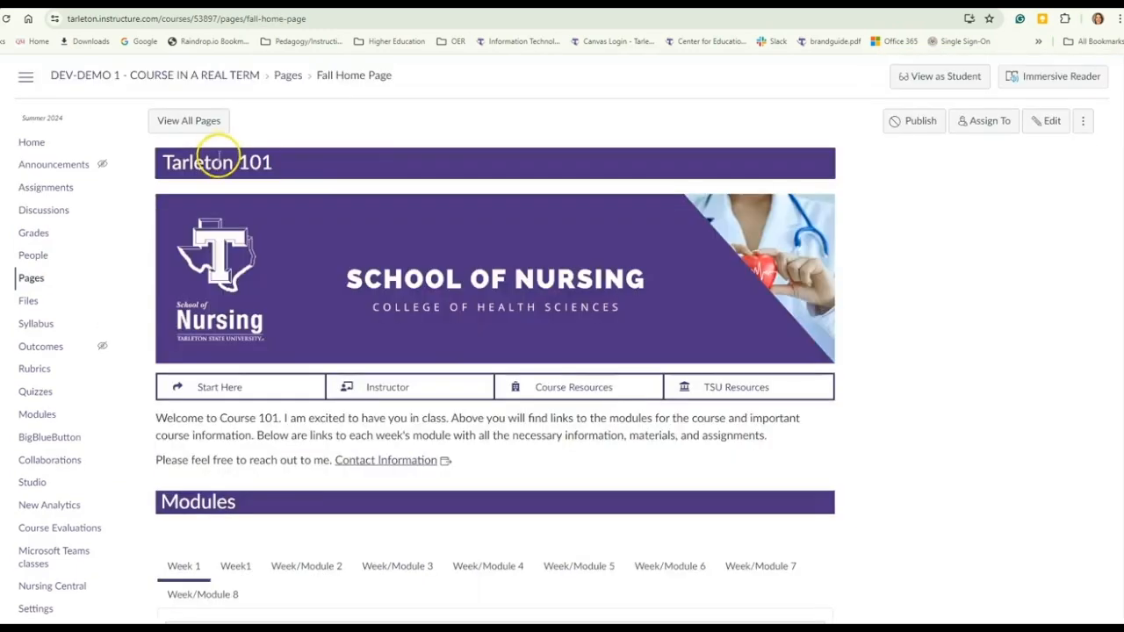
- Test the Start Here, Instructor, Course Resources and TSU Resources links on the saved home page, returning to it after each
left_click(214, 390)
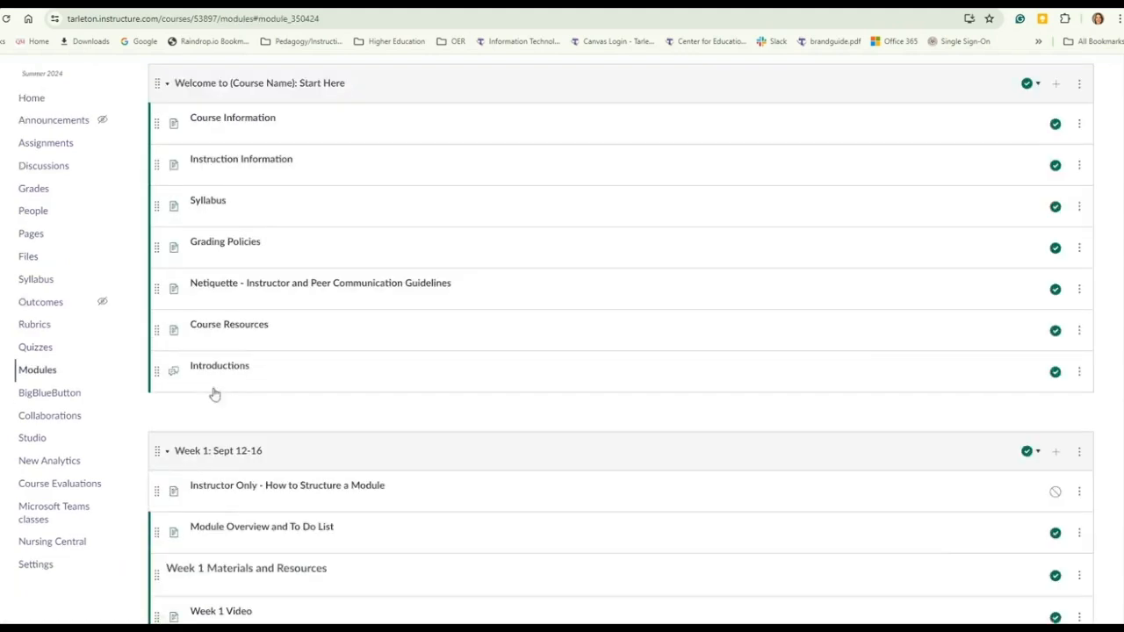
key("alt+Left")
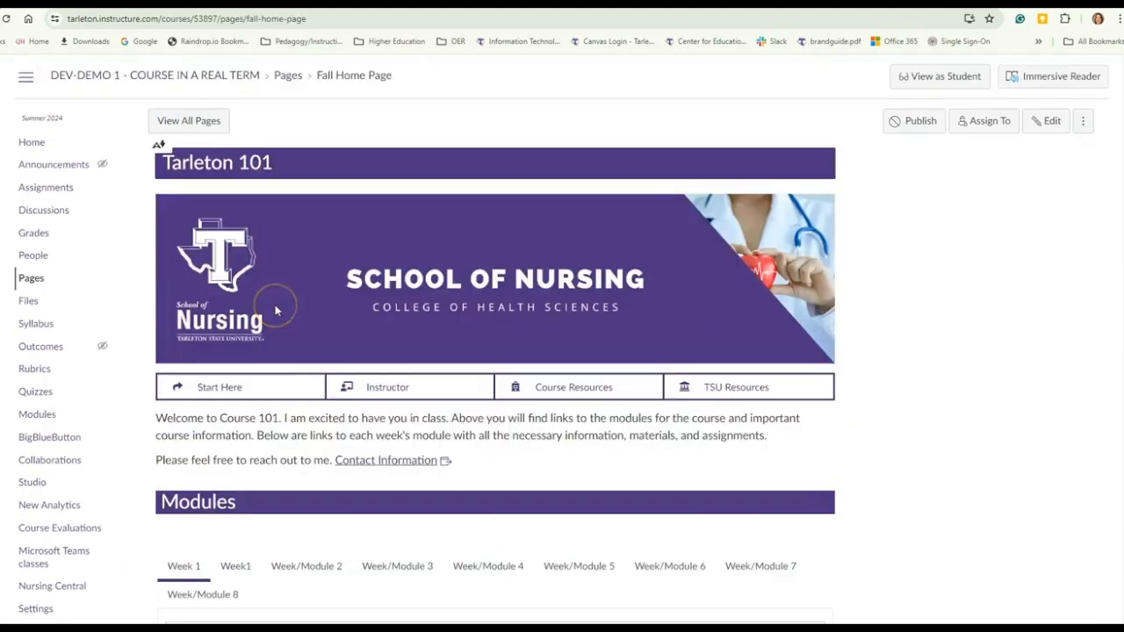
left_click(395, 388)
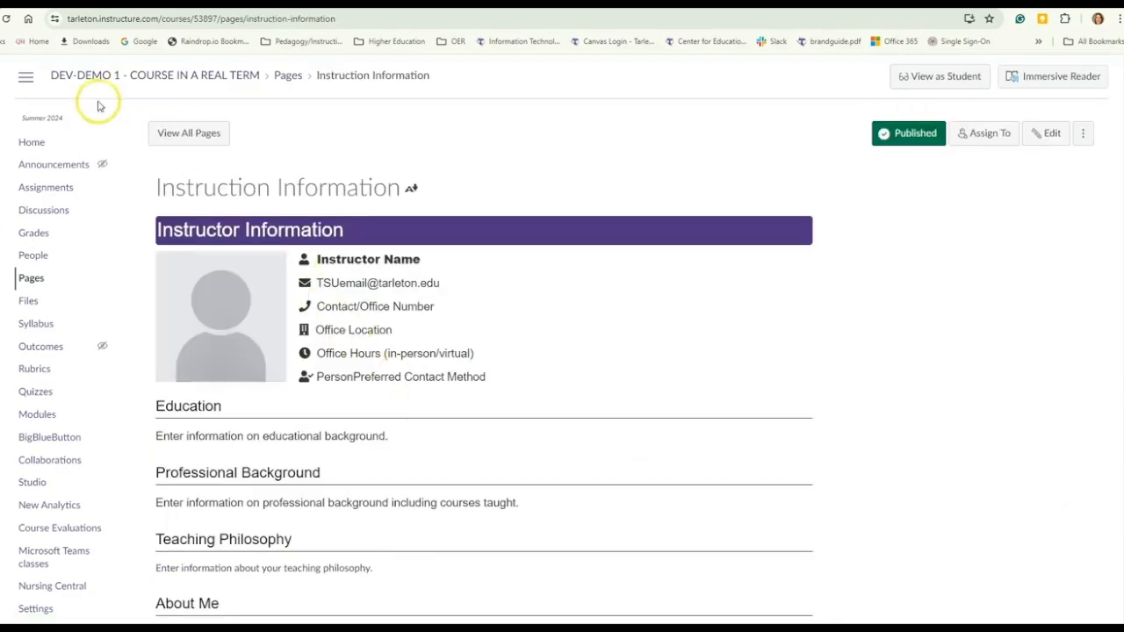
key("alt+Left")
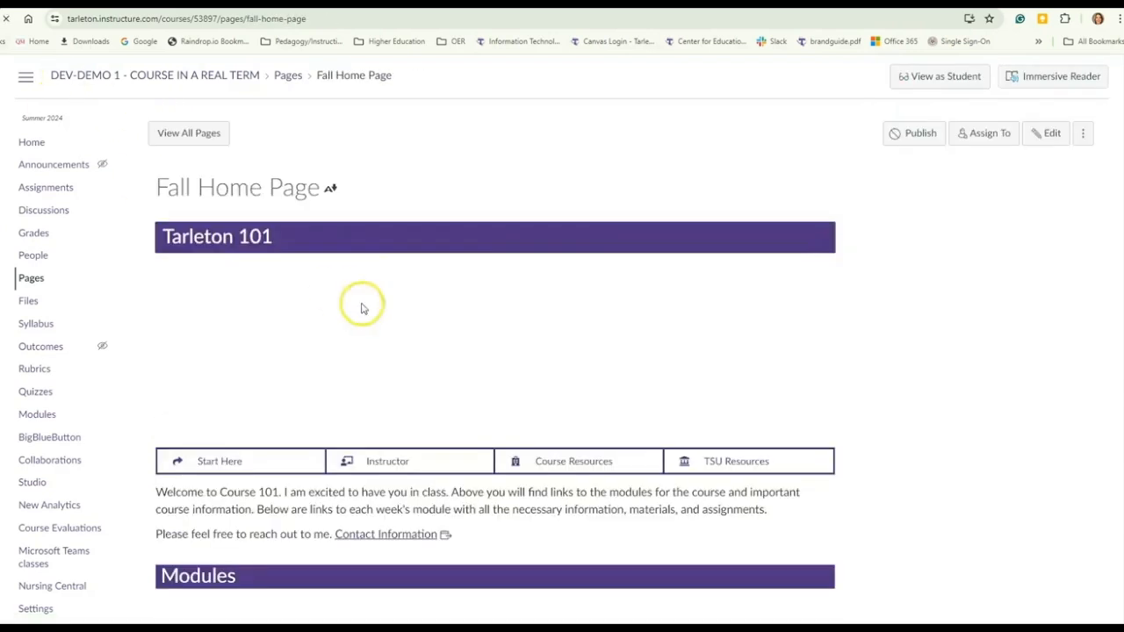
scroll(547, 445, "down", 2)
left_click(575, 327)
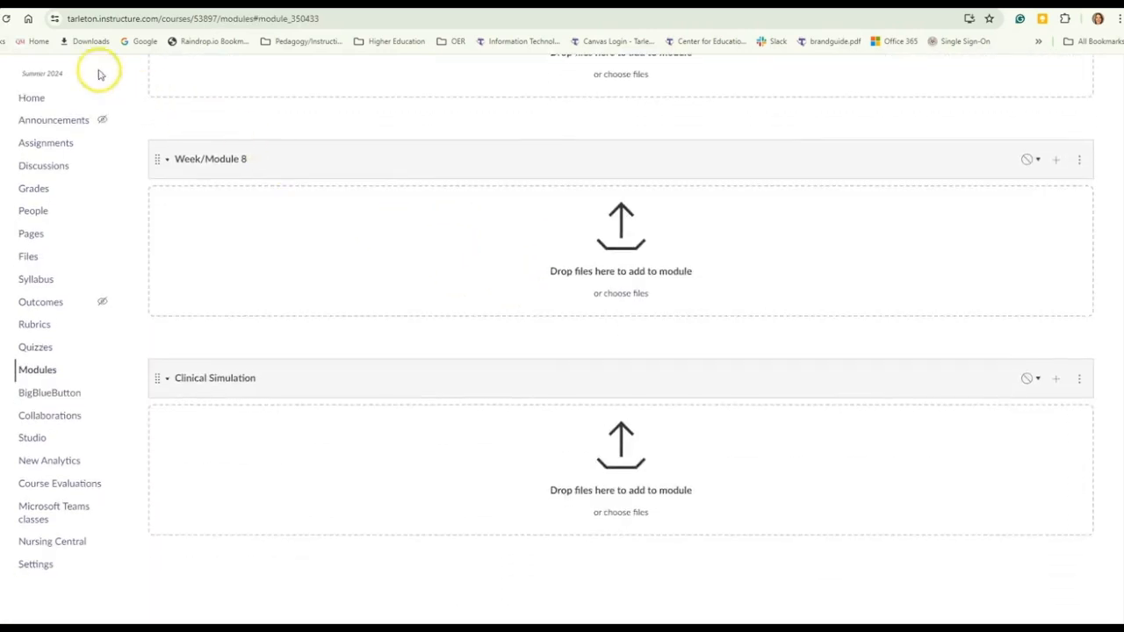
key("alt+Left")
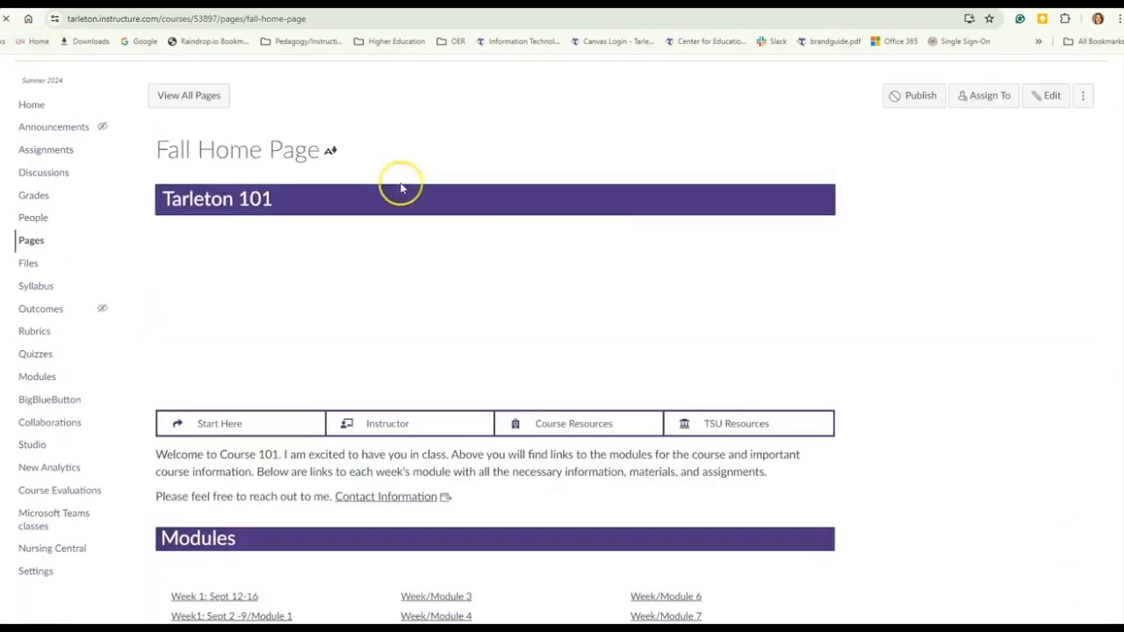
left_click(748, 327)
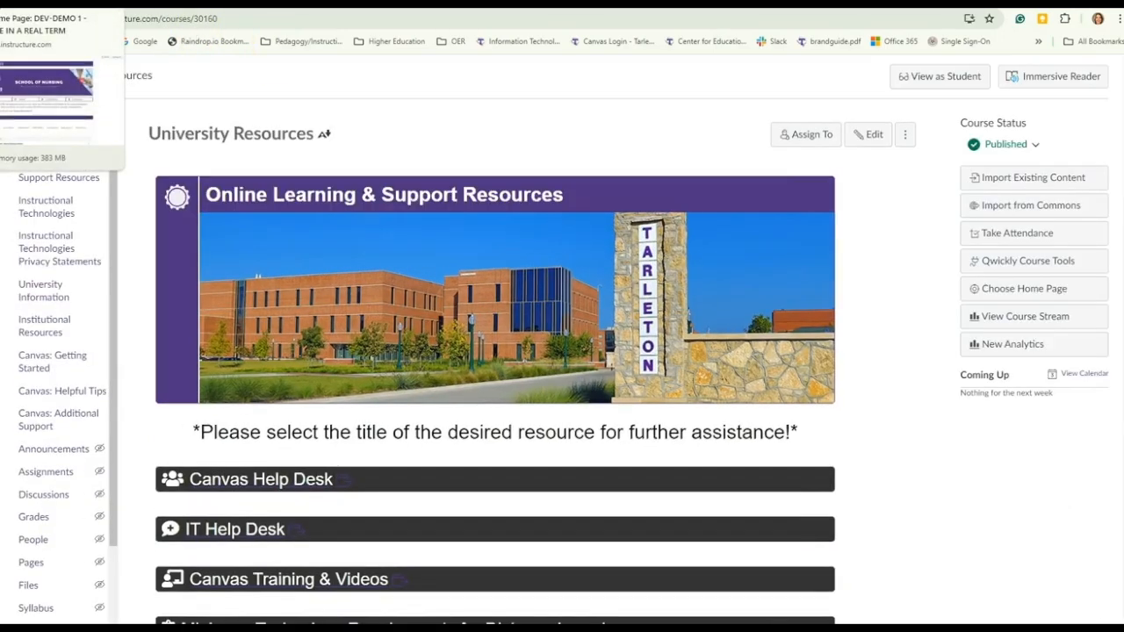
left_click(35, 3)
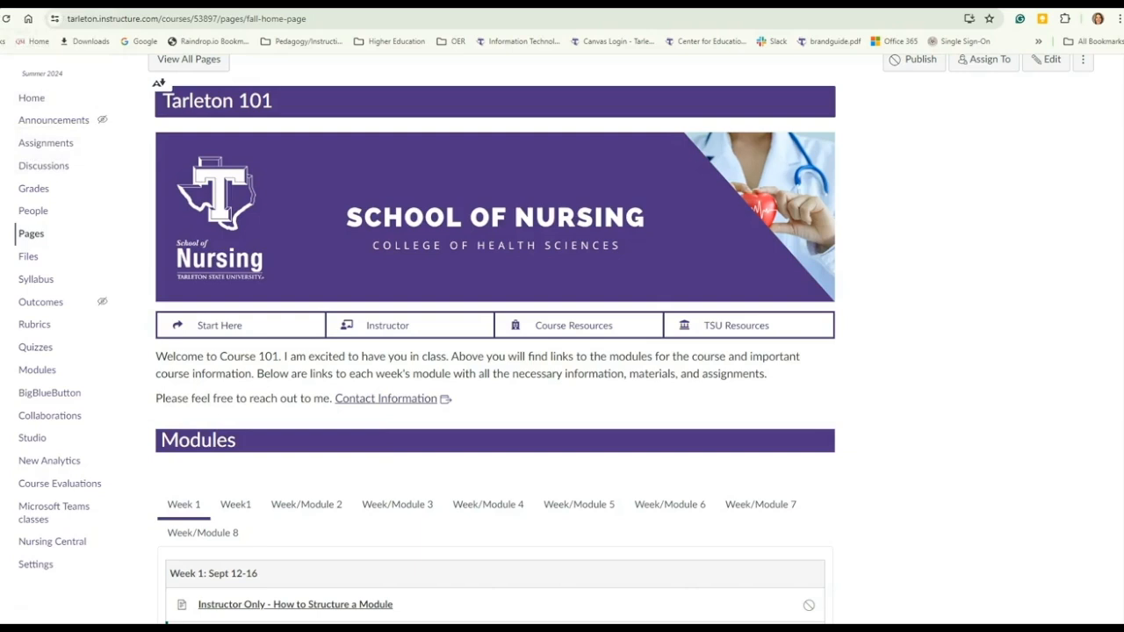
- Examine the tabbed module list on the saved page, checking the Week1 and Week 1 tabs and their items
scroll(349, 442, "down", 5)
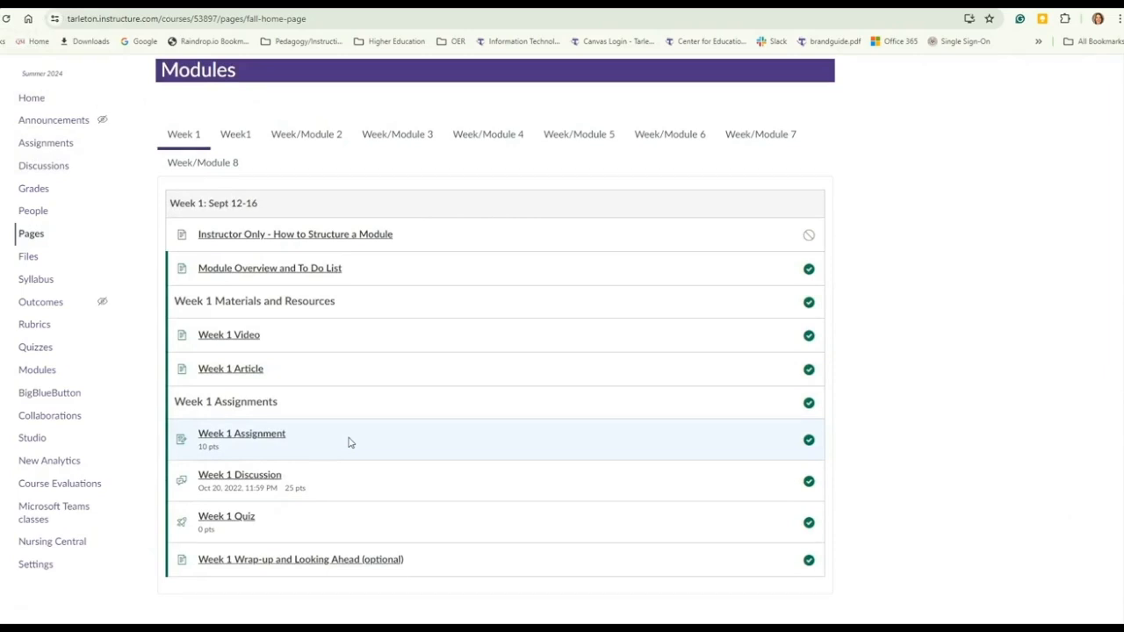
left_click(241, 136)
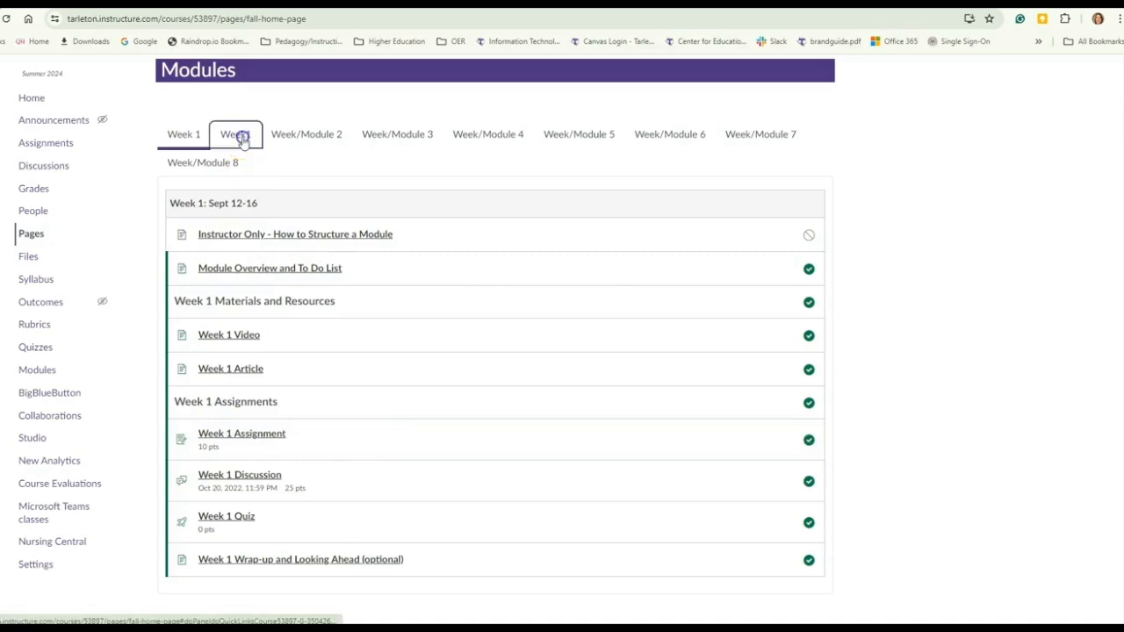
left_click(183, 432)
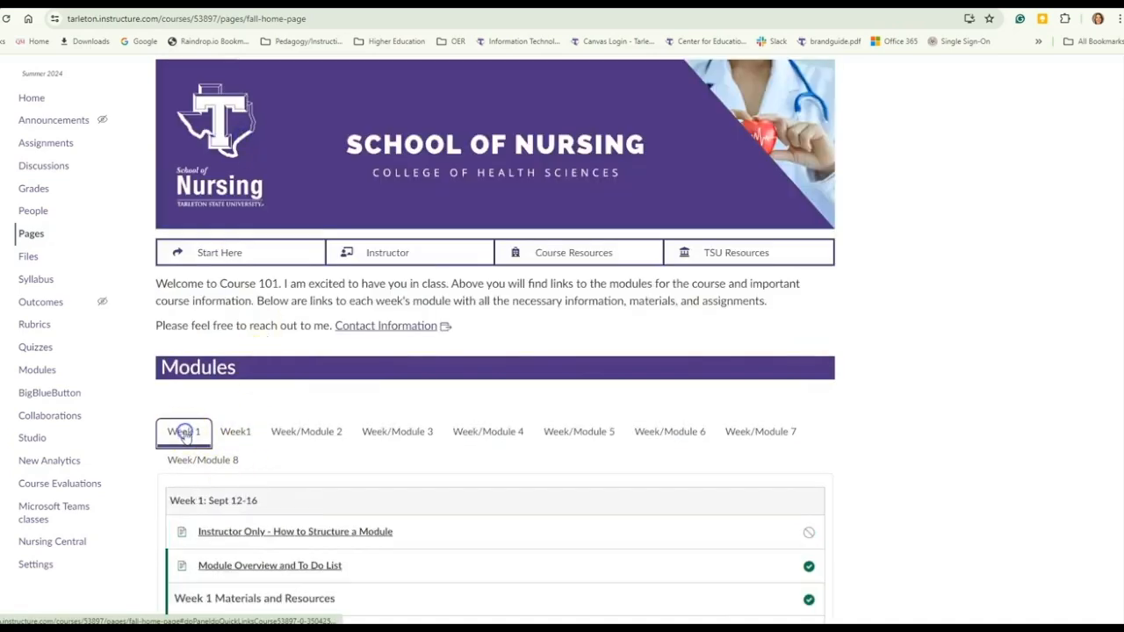
scroll(289, 500, "down", 2)
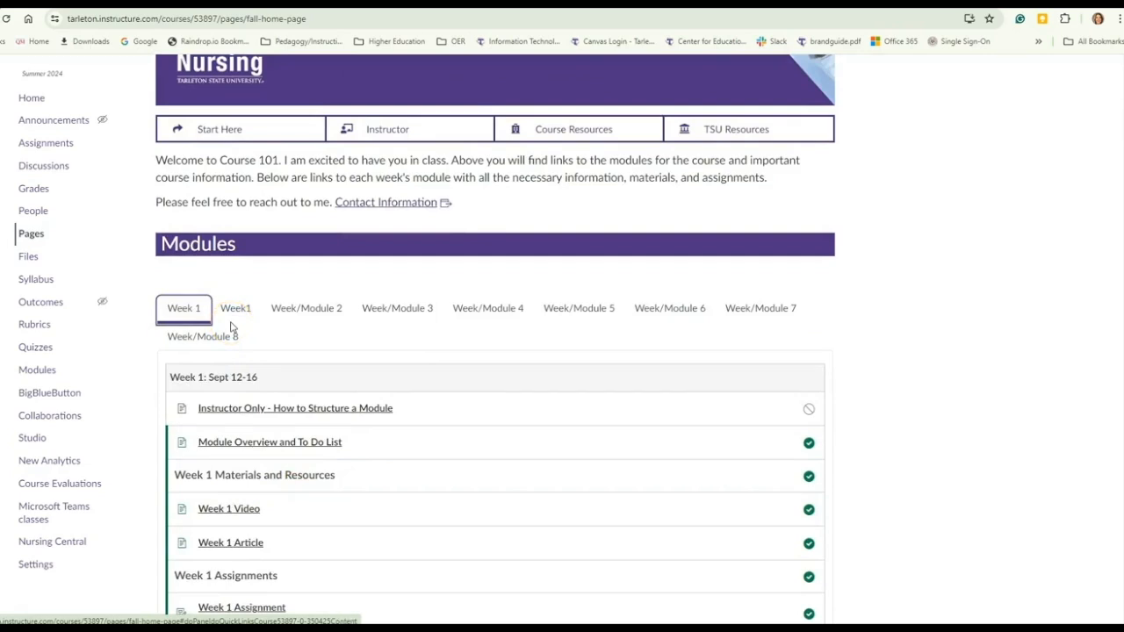
scroll(246, 344, "down", 1)
scroll(251, 416, "down", 1)
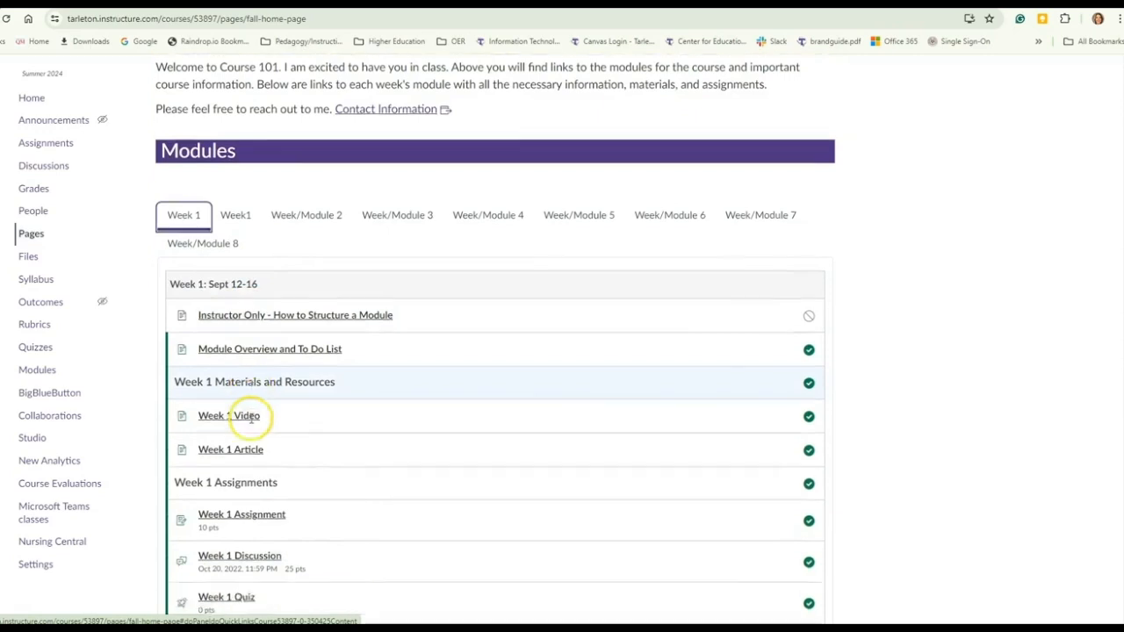
- Reopen the Fall Home Page for editing and bring up the Module List settings for the week links
scroll(943, 374, "up", 5)
left_click(1049, 122)
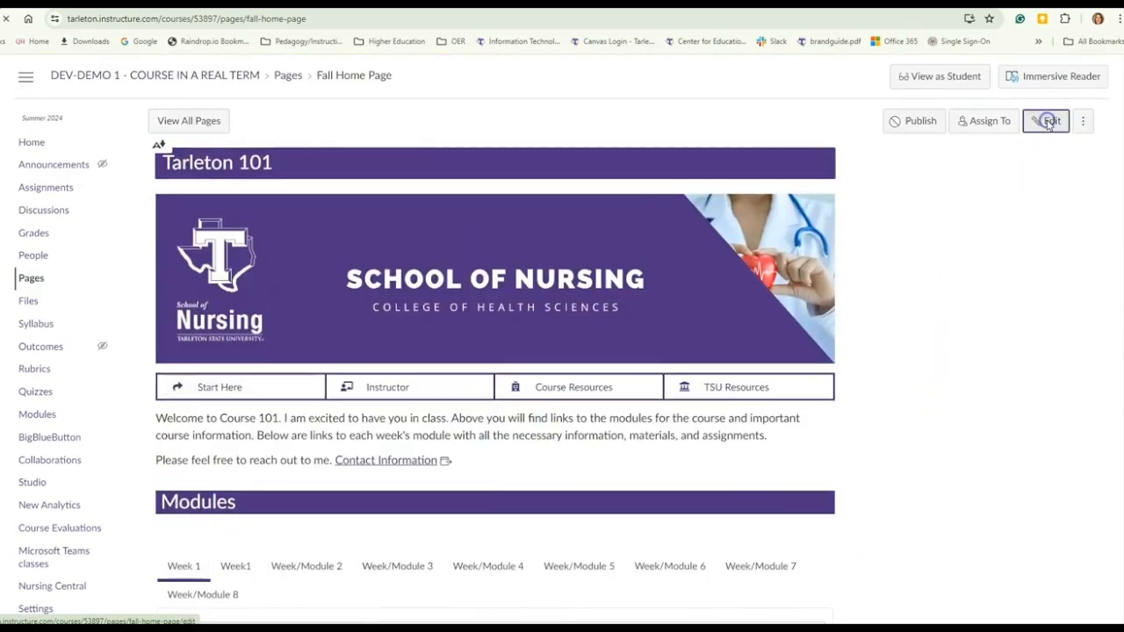
left_click(477, 348)
scroll(474, 348, "down", 5)
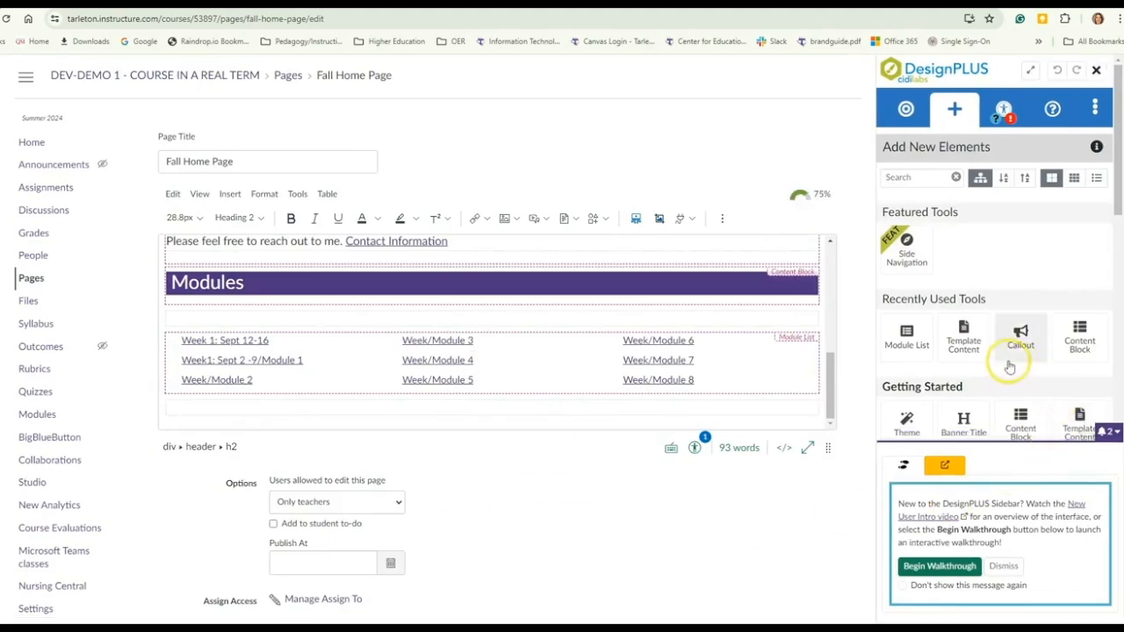
left_click(182, 341)
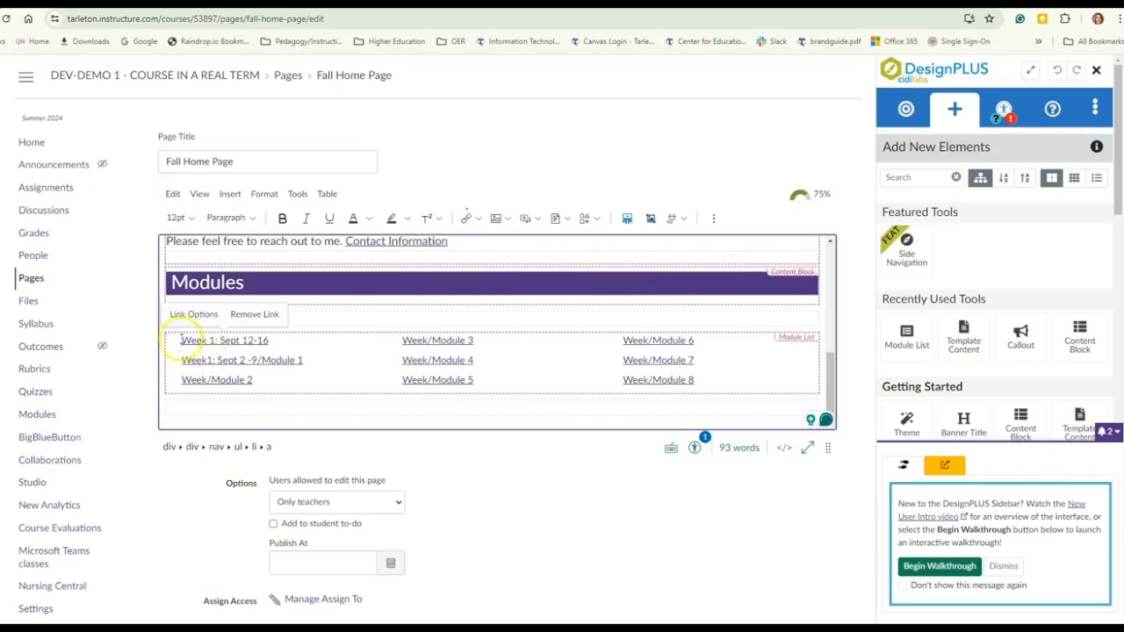
left_click(905, 109)
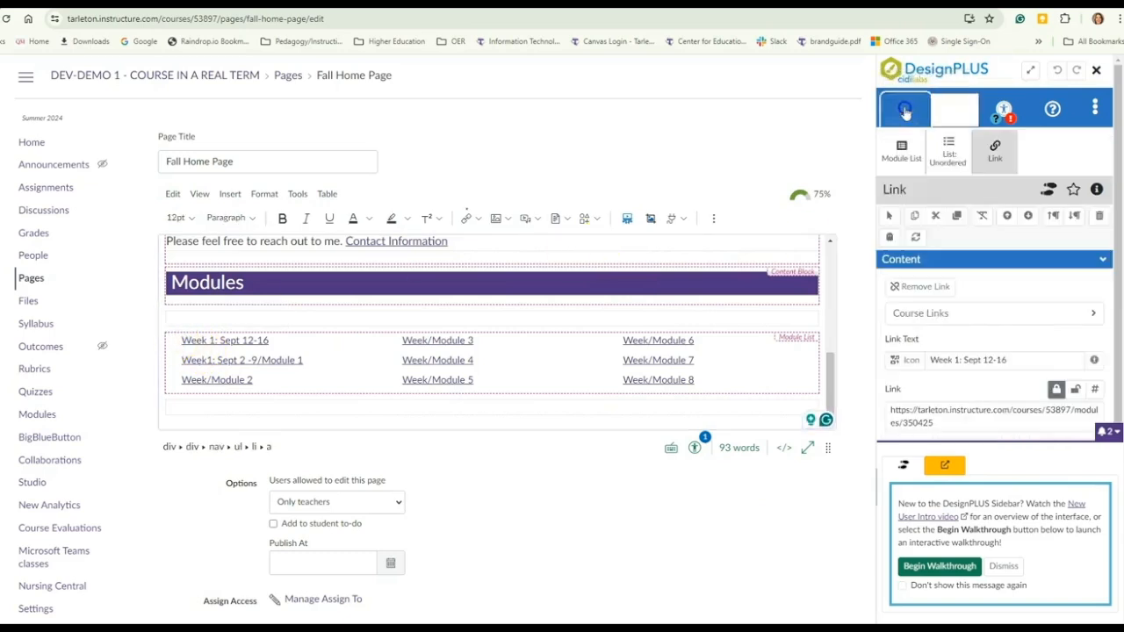
left_click(901, 151)
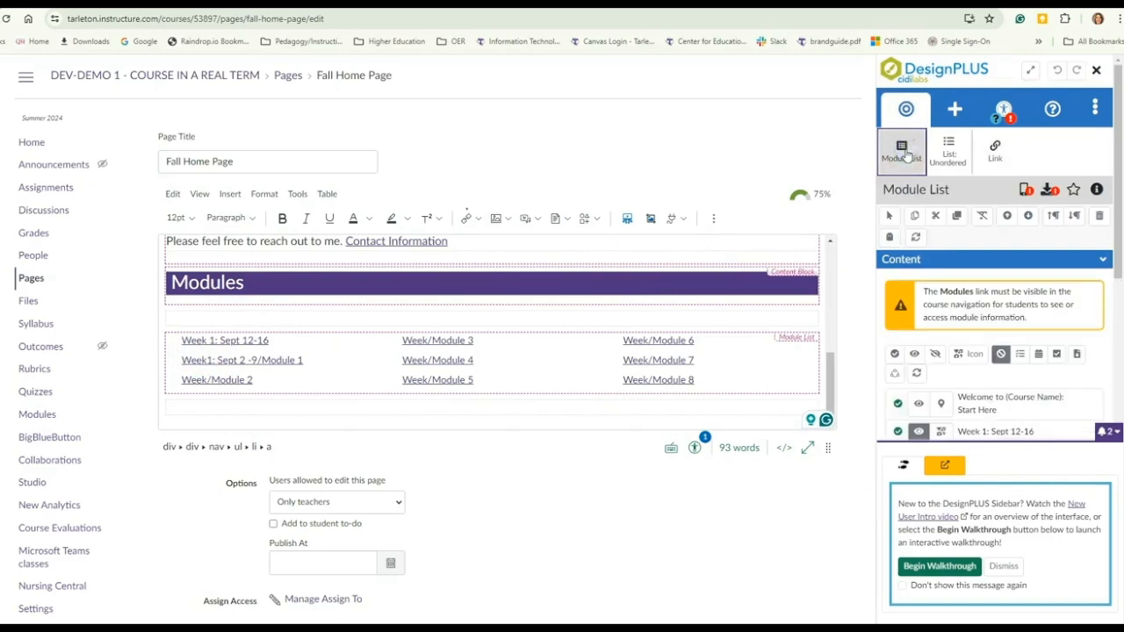
- Set the module list's Quick Links option to None and save the page
scroll(1098, 422, "down", 5)
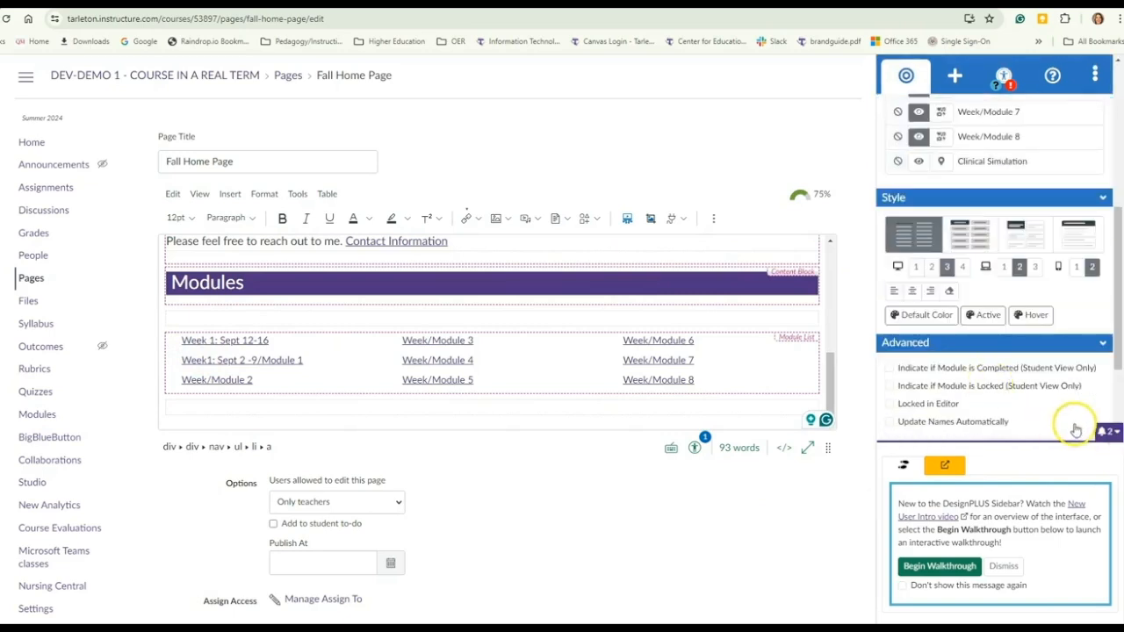
left_click(1104, 431)
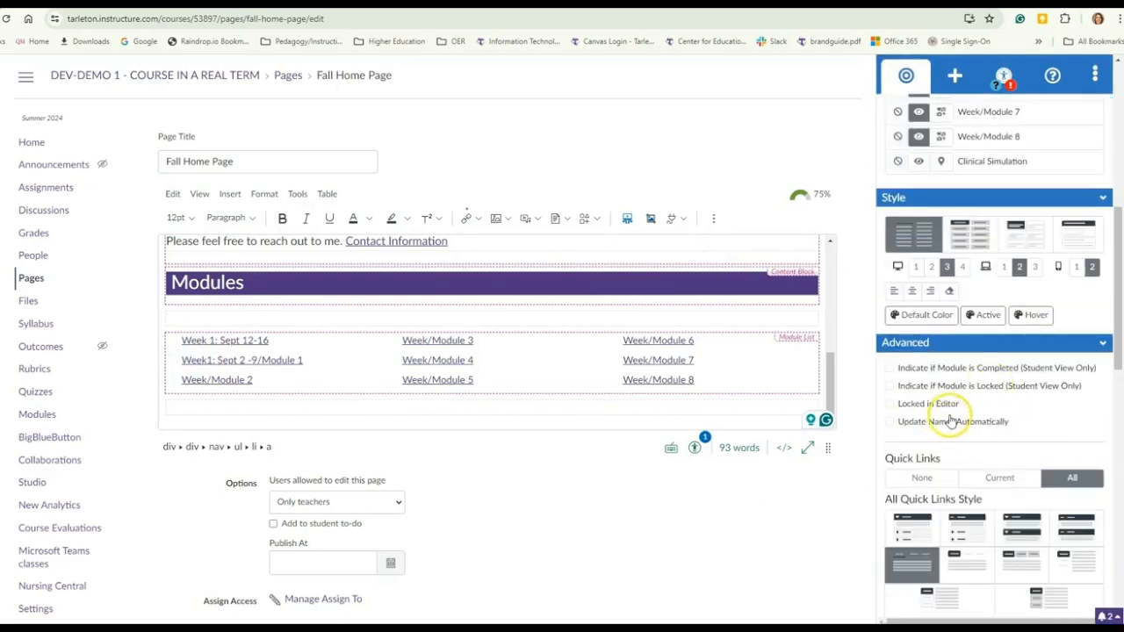
scroll(951, 421, "down", 2)
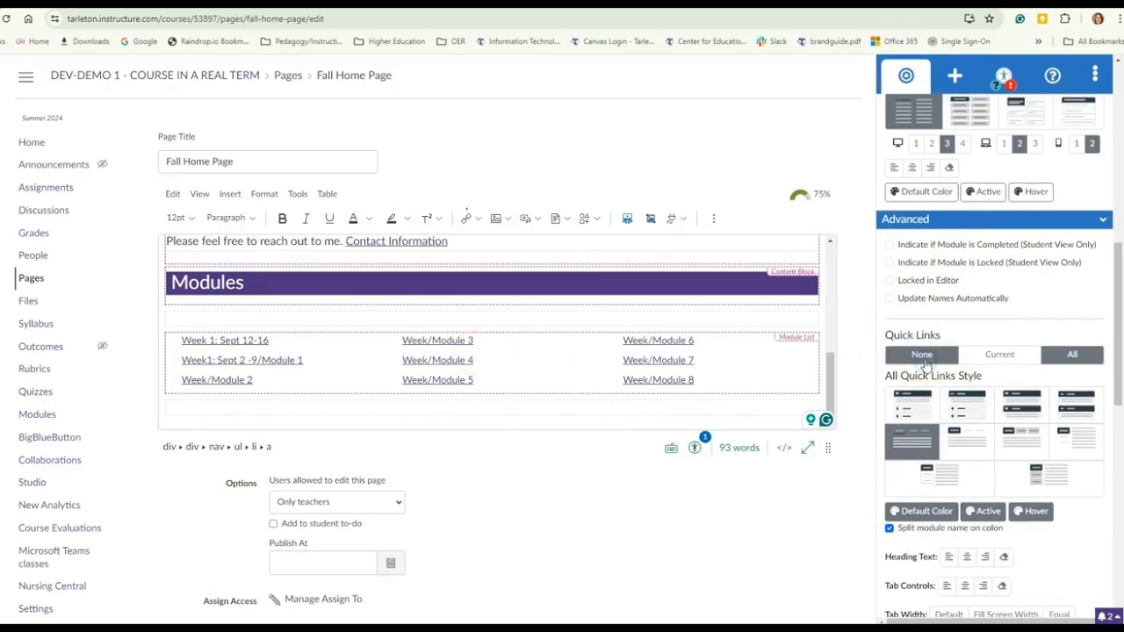
left_click(922, 356)
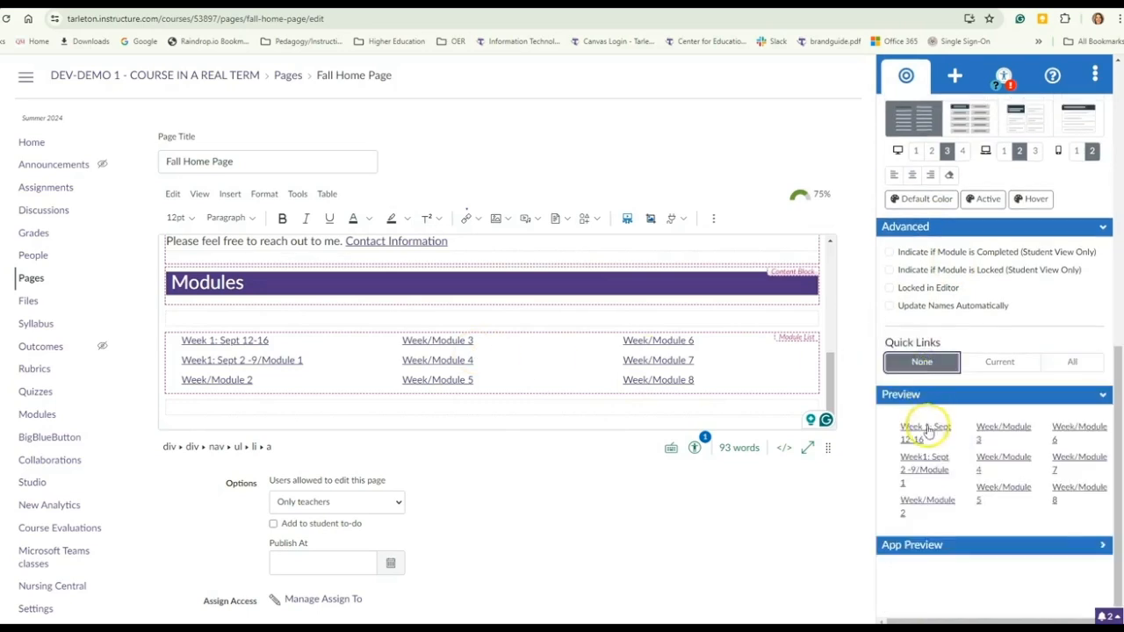
scroll(1005, 448, "up", 3)
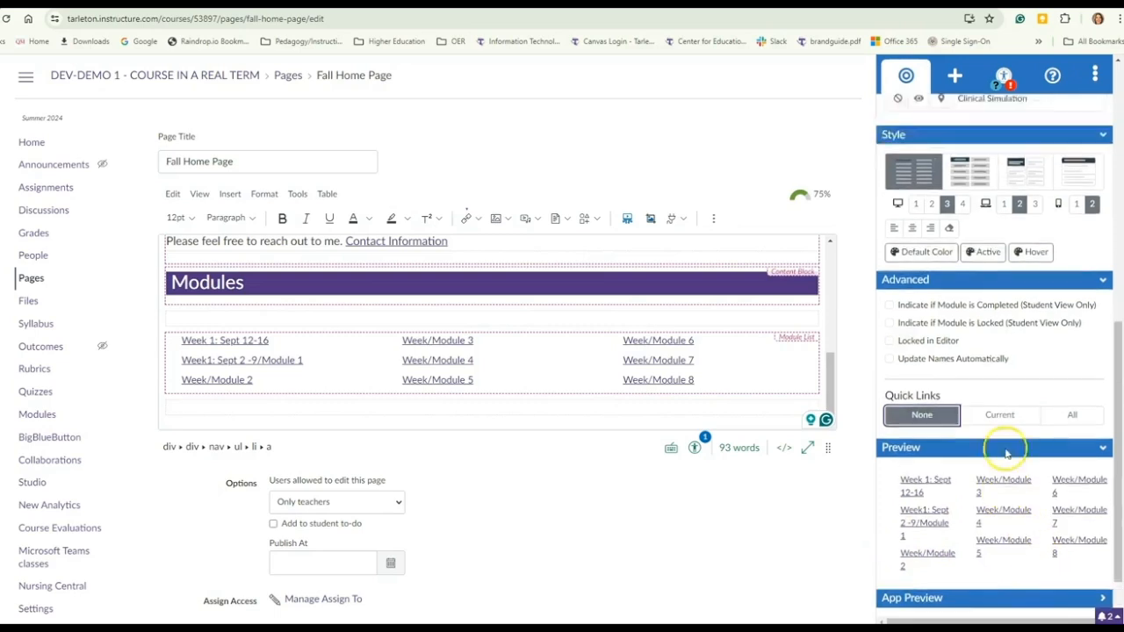
left_click(910, 367)
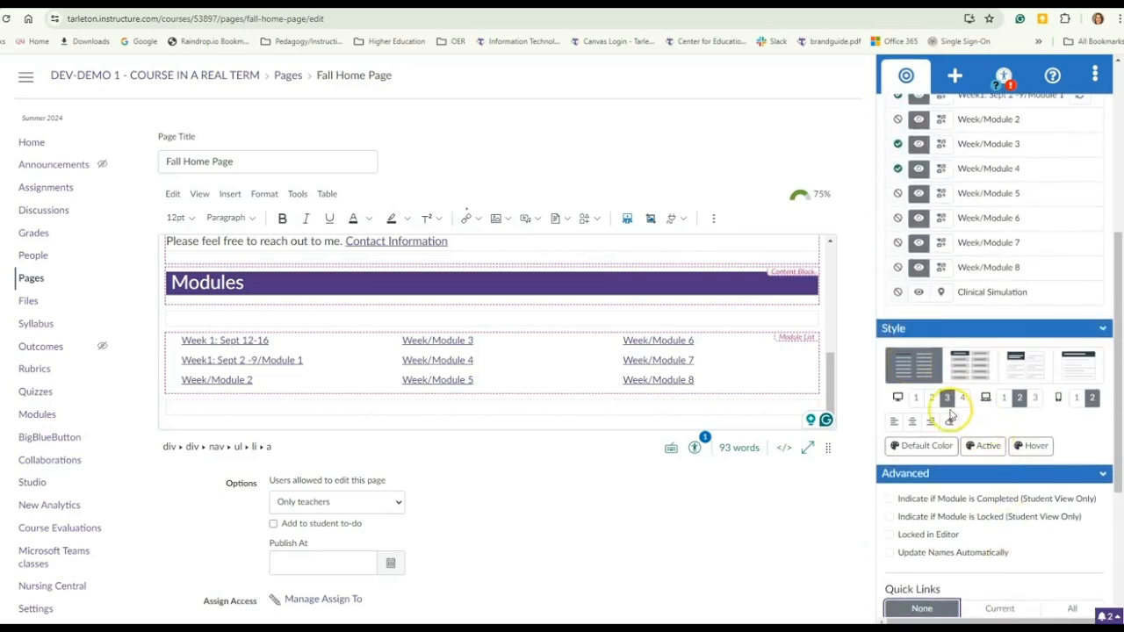
scroll(960, 498, "down", 3)
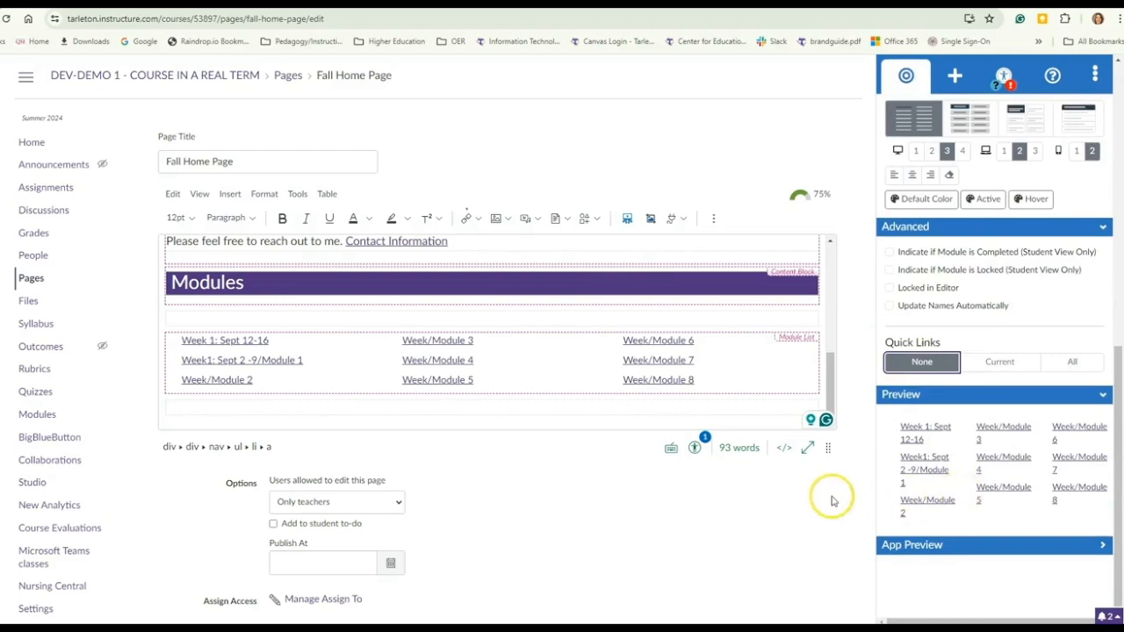
scroll(828, 495, "down", 2)
left_click(817, 568)
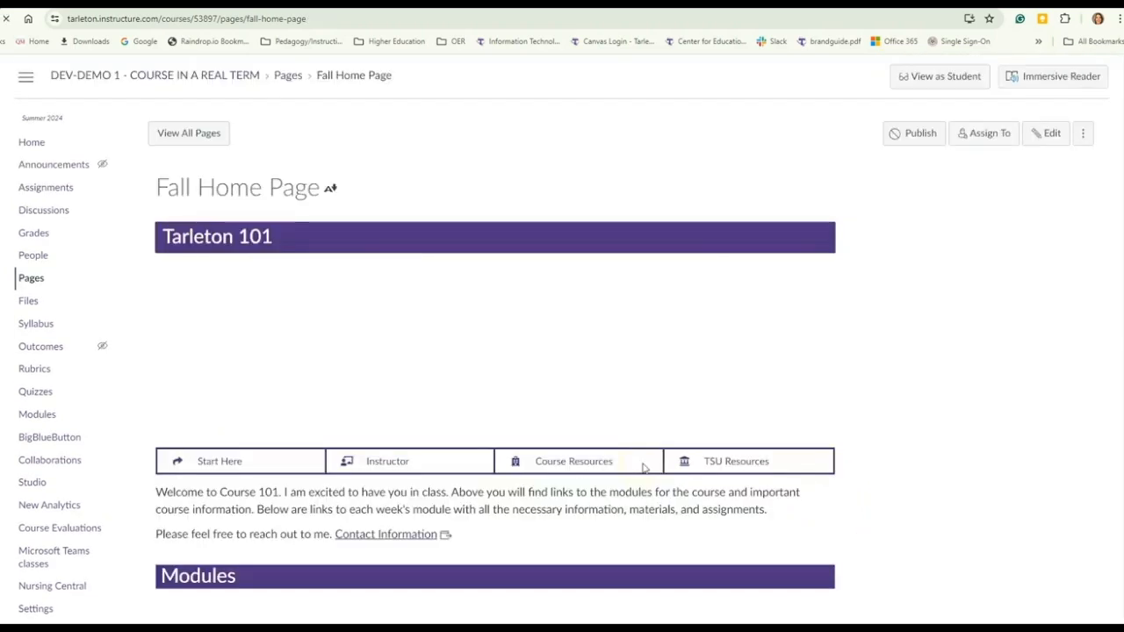
- Review the module links under the Modules heading on the saved home page
scroll(643, 466, "down", 1)
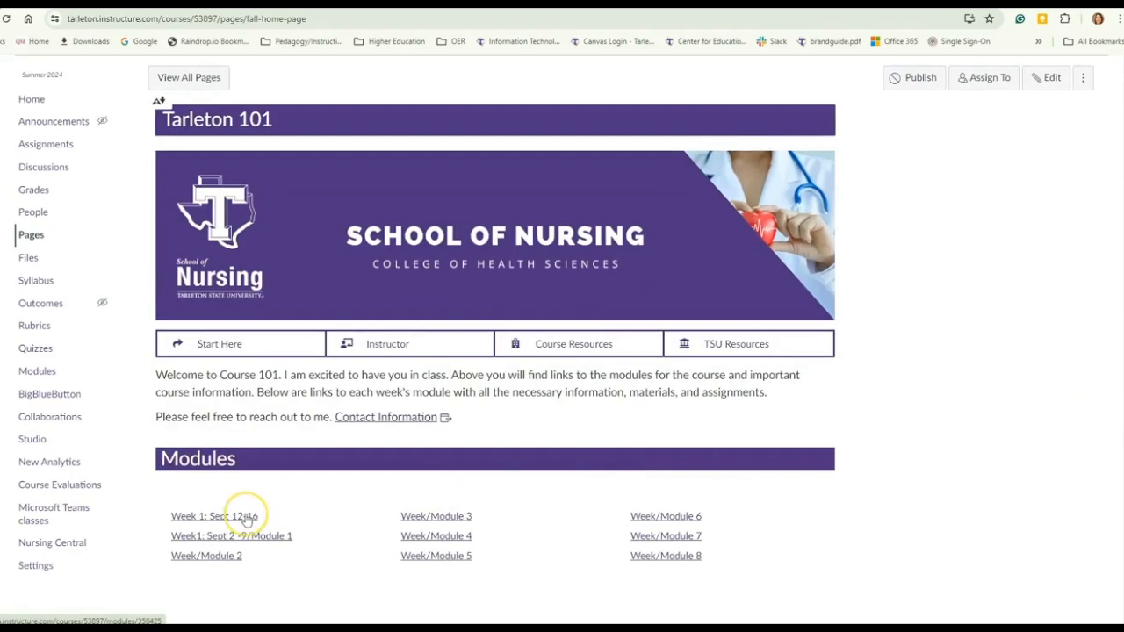
left_click(676, 425)
left_click(195, 594)
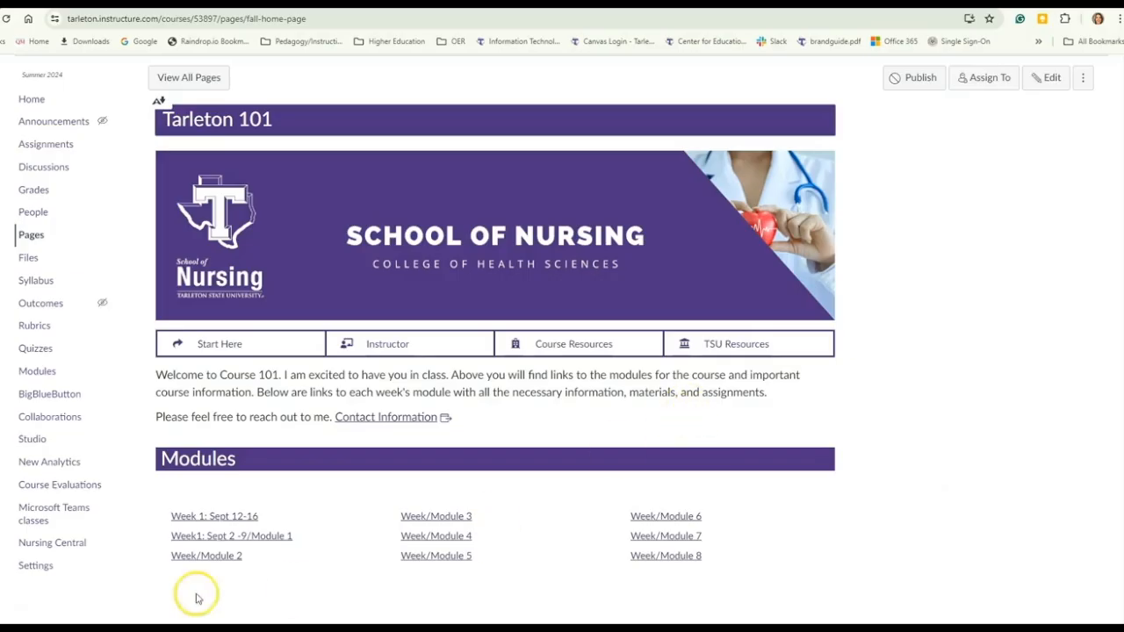